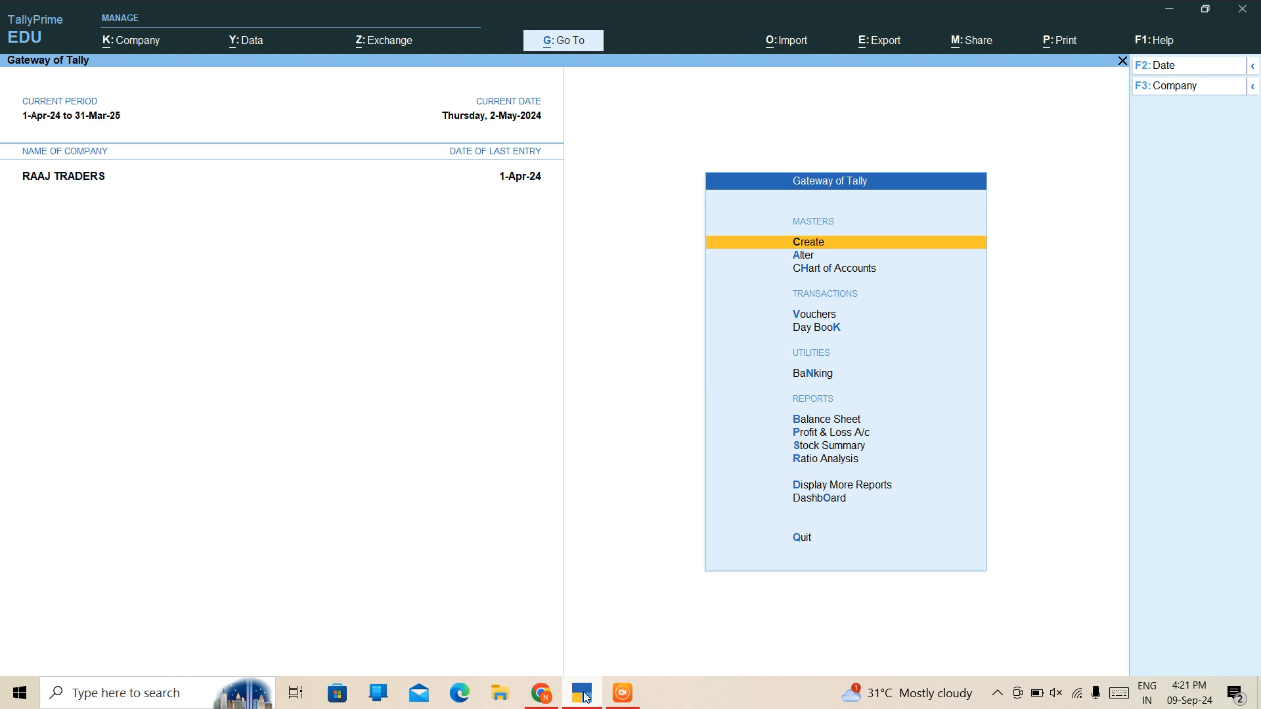
# Step: Examine the master types available for creation in the company's master list, and return to the Gateway
pyautogui.press('Return')
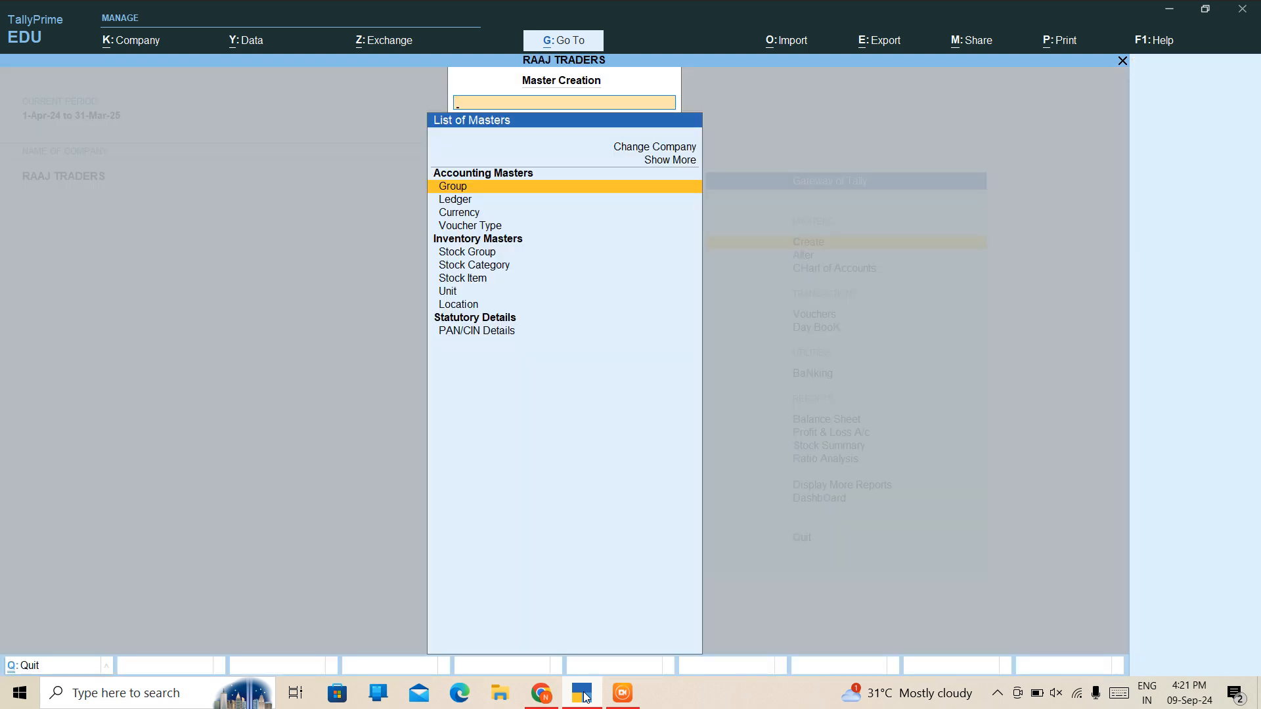
pyautogui.press('Down')
pyautogui.press('Down')
pyautogui.press('Down')
pyautogui.press('Down')
pyautogui.press('Down')
pyautogui.press('Down')
pyautogui.press('Down')
pyautogui.press('Down')
pyautogui.press('Down')
pyautogui.press('Down')
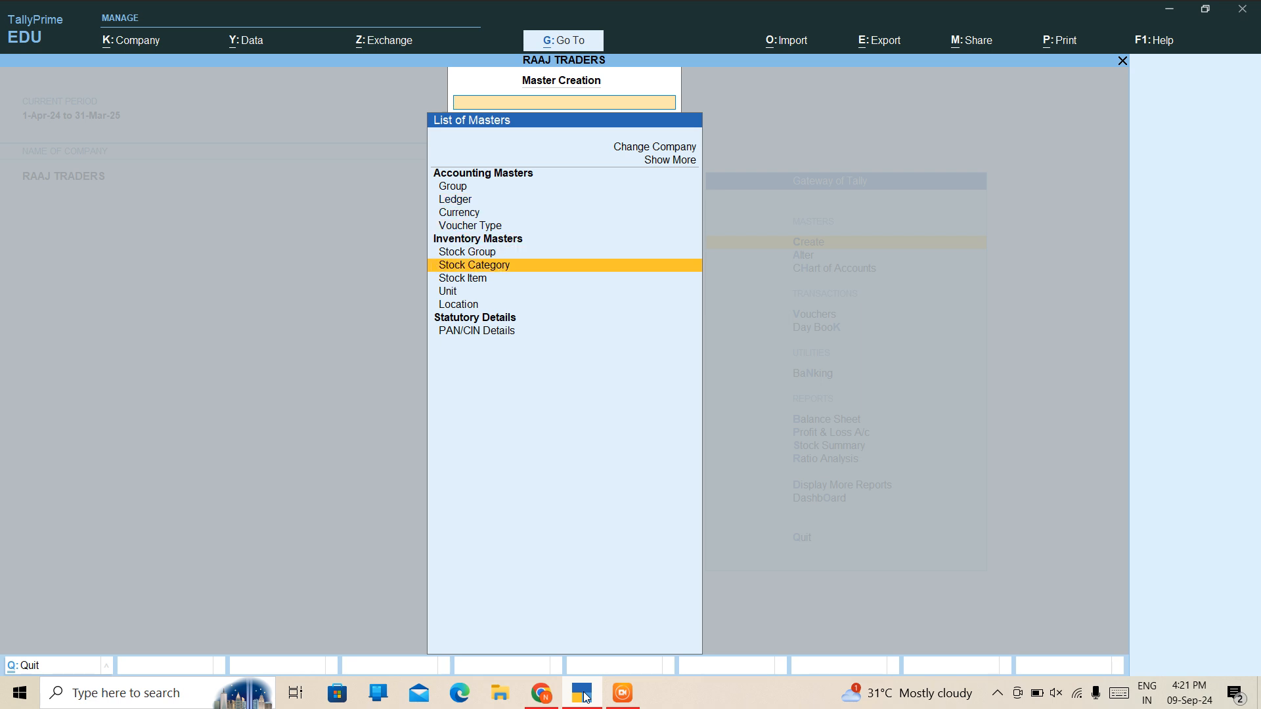
pyautogui.press('Escape')
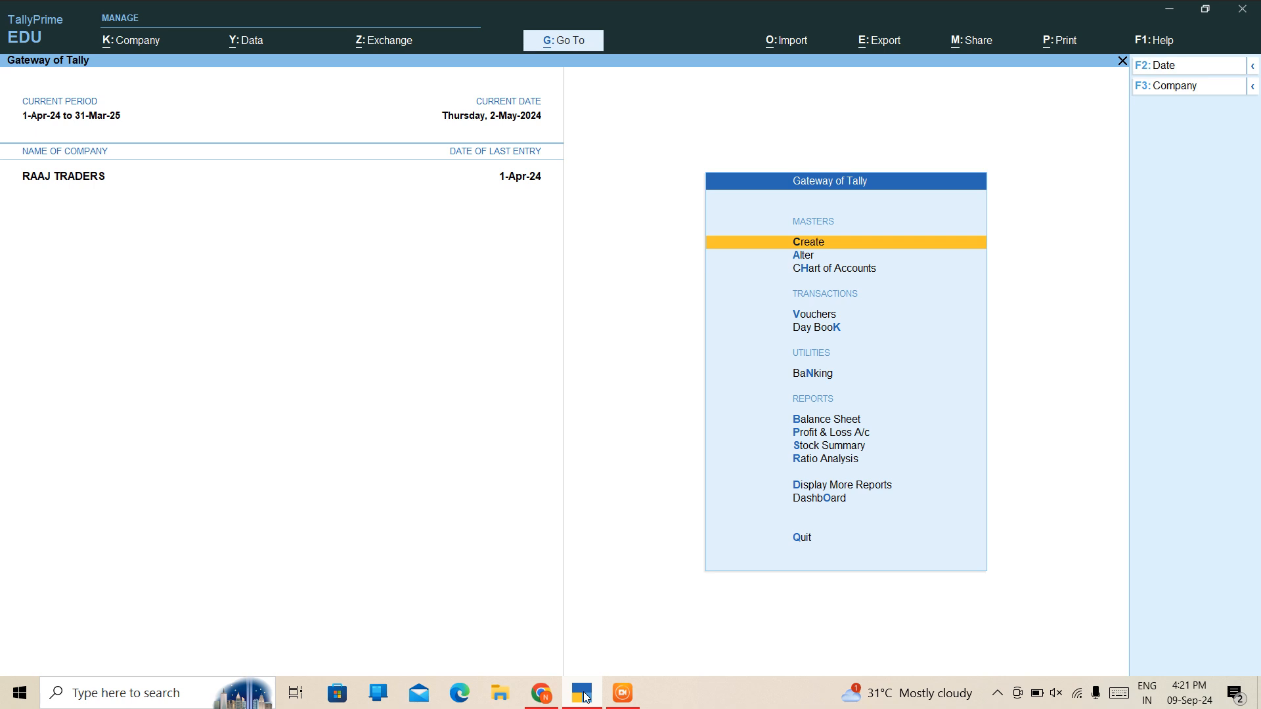
# Step: View the Profit & Loss A/c, drill down into Indirect Expenses, and return to the Gateway
pyautogui.press('Down')
pyautogui.press('Down')
pyautogui.press('Down')
pyautogui.press('Down')
pyautogui.press('Down')
pyautogui.press('Down')
pyautogui.press('Down')
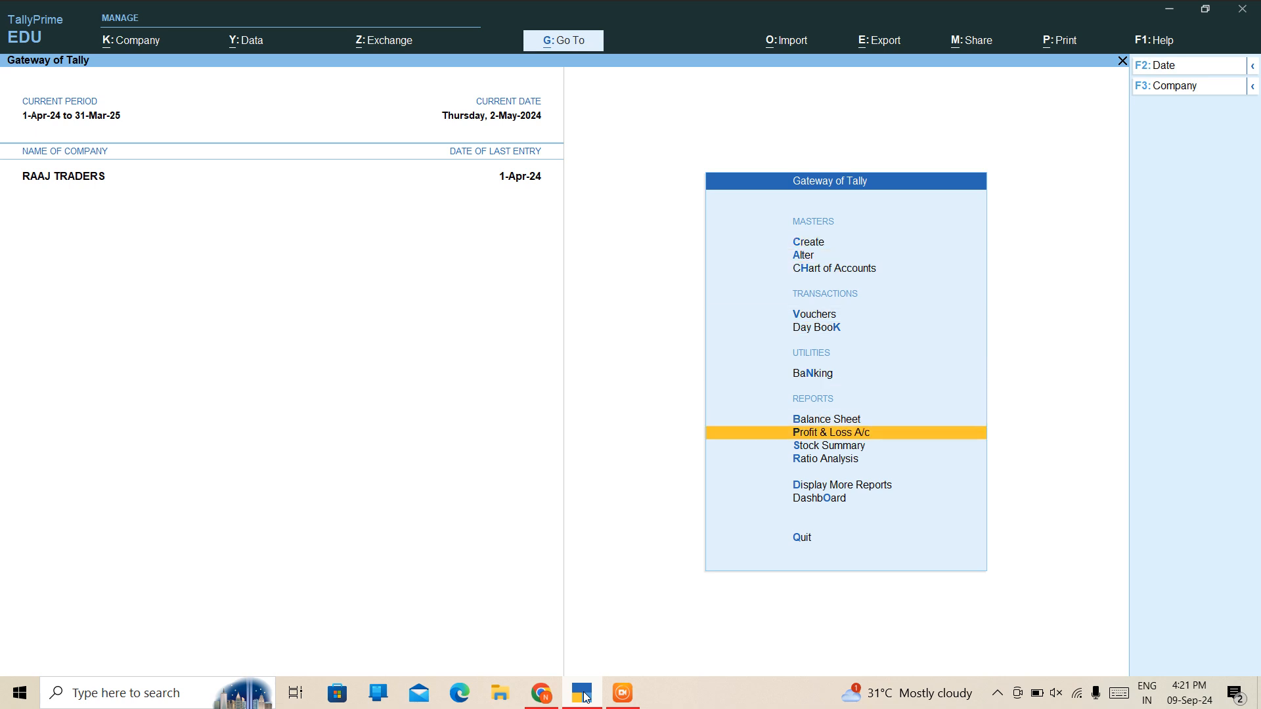
pyautogui.press('Return')
pyautogui.press('Down')
pyautogui.press('Down')
pyautogui.press('Down')
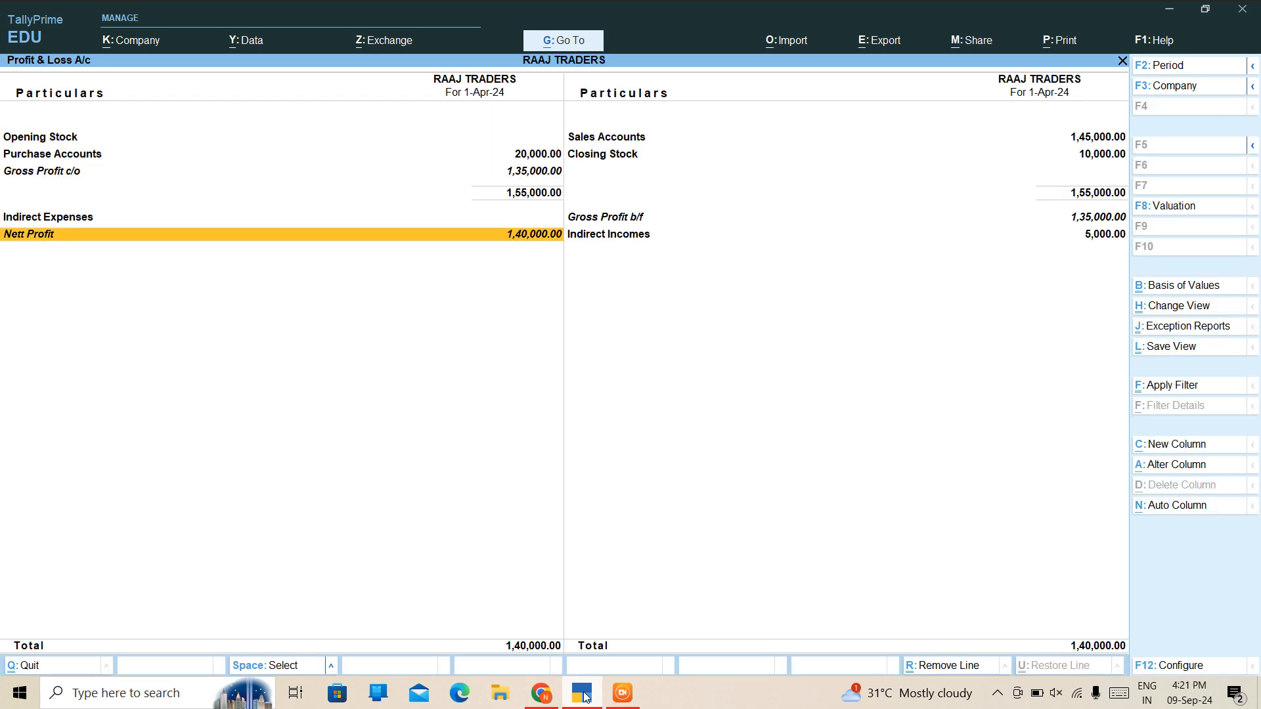
pyautogui.press('Up')
pyautogui.press('Return')
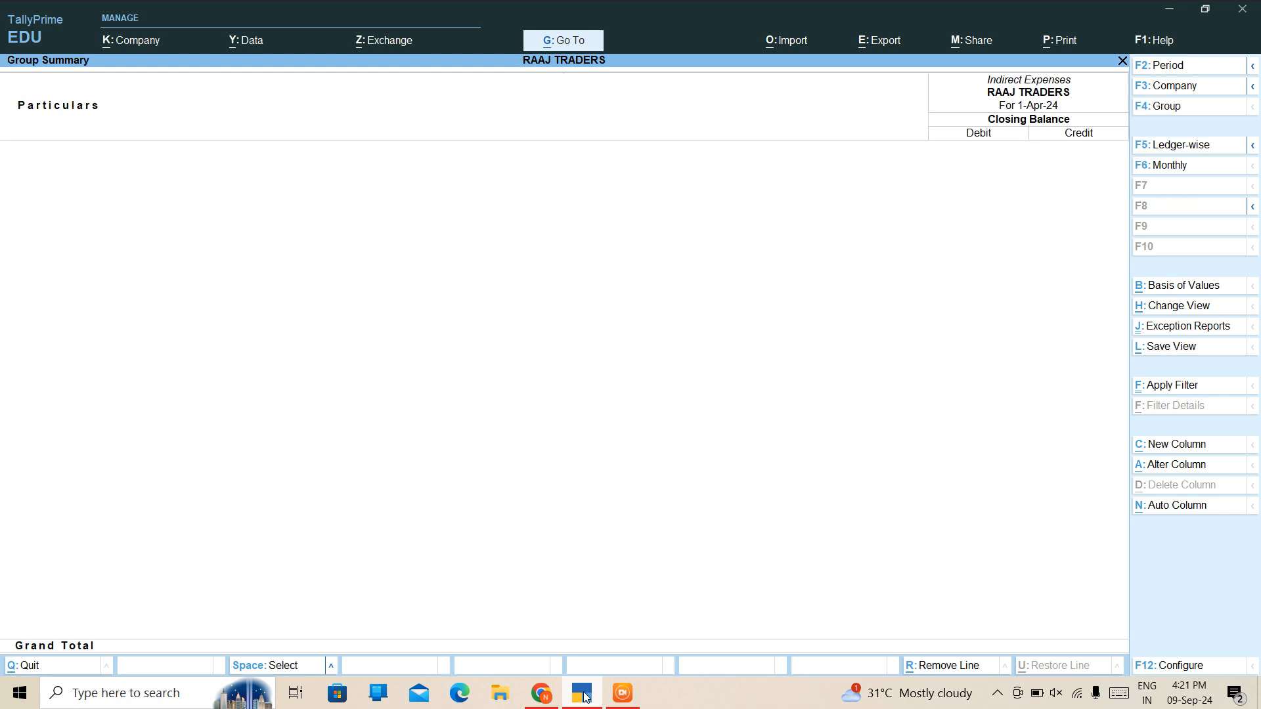
pyautogui.press('Escape')
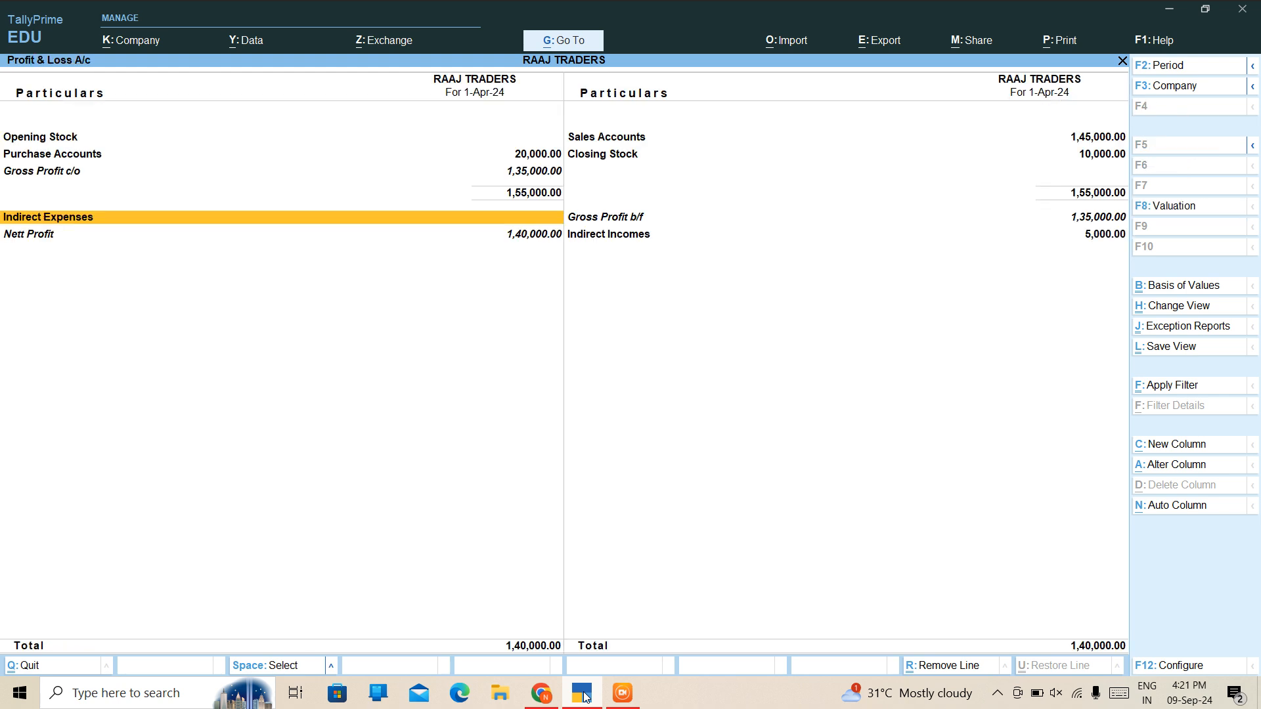
pyautogui.press('Escape')
# Step: Open master creation and expand the list to show more master types
pyautogui.press('Up')
pyautogui.press('Up')
pyautogui.press('Up')
pyautogui.press('Up')
pyautogui.press('Up')
pyautogui.press('Up')
pyautogui.press('Up')
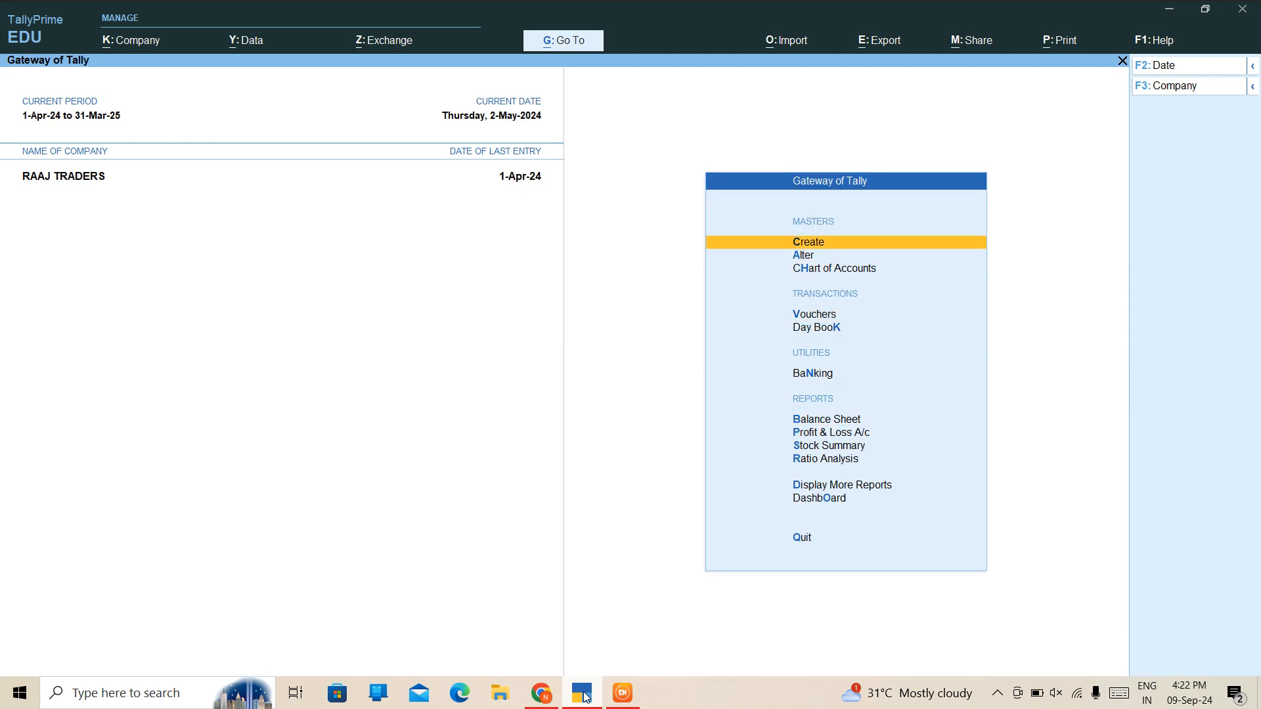
pyautogui.press('Return')
pyautogui.press('Down')
pyautogui.press('Down')
pyautogui.press('Down')
pyautogui.press('Down')
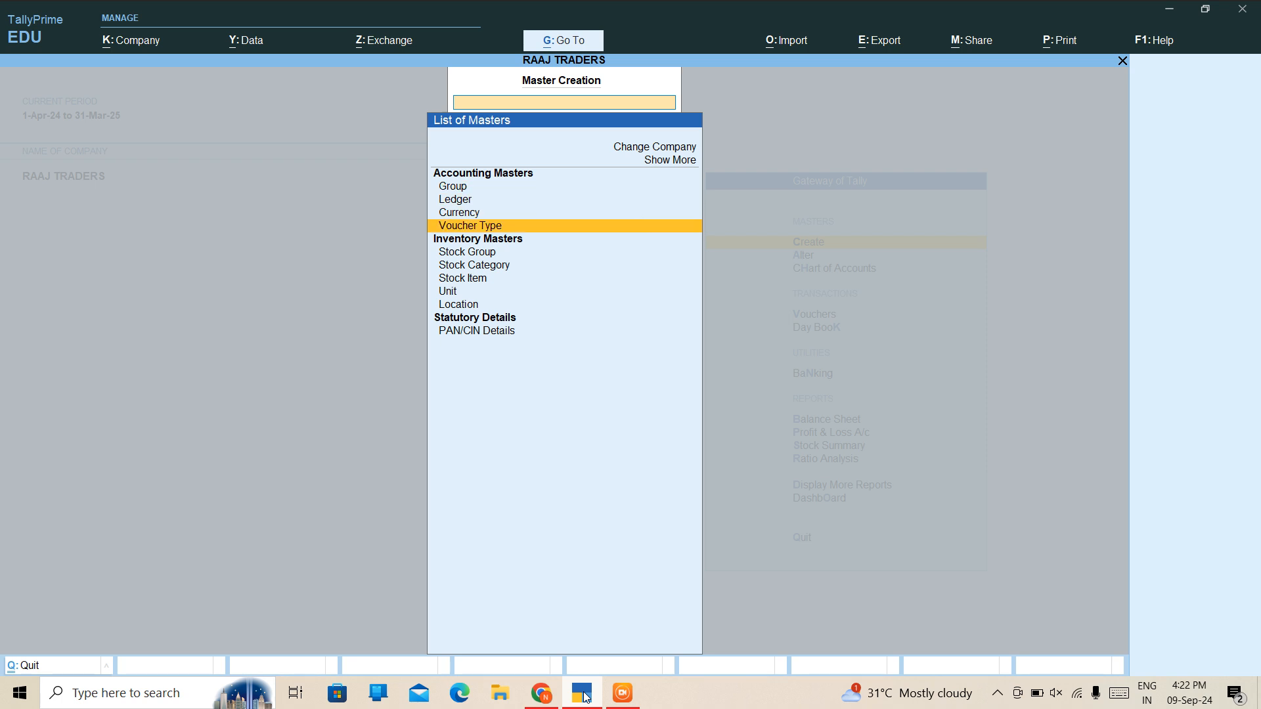
pyautogui.press('Up')
pyautogui.press('Up')
pyautogui.press('Up')
pyautogui.press('Up')
pyautogui.press('Up')
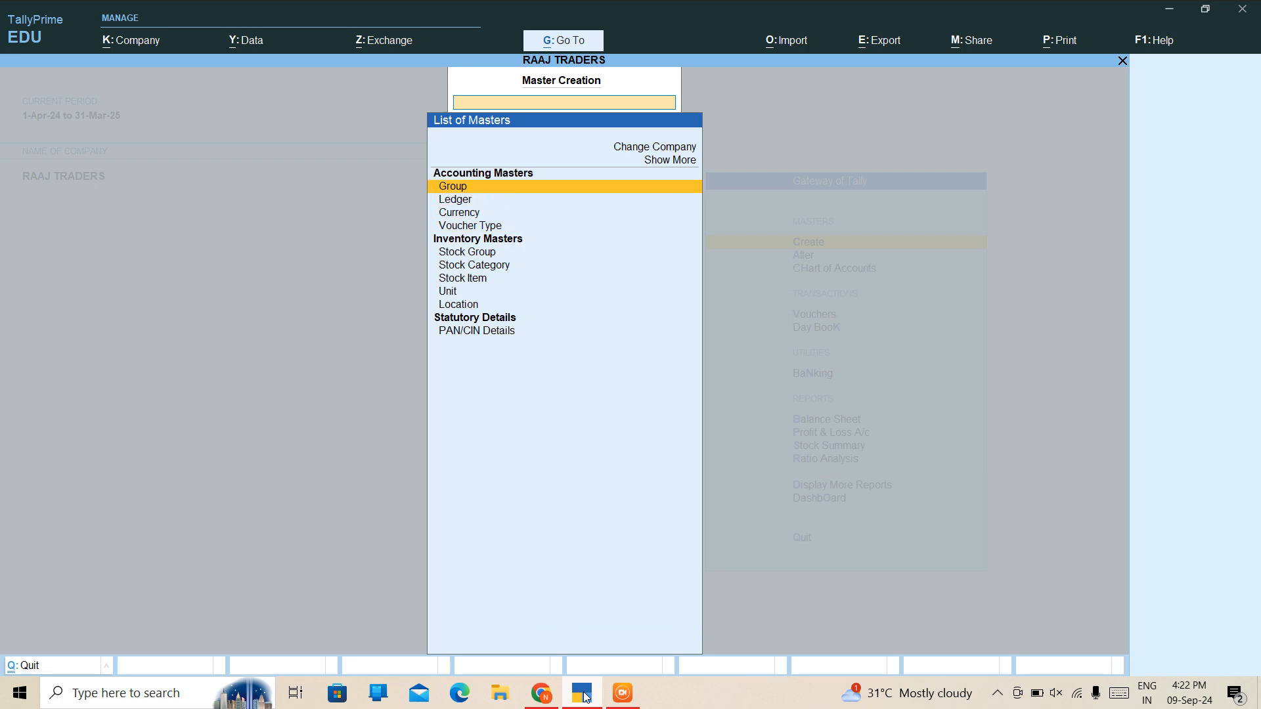
pyautogui.press('Return')
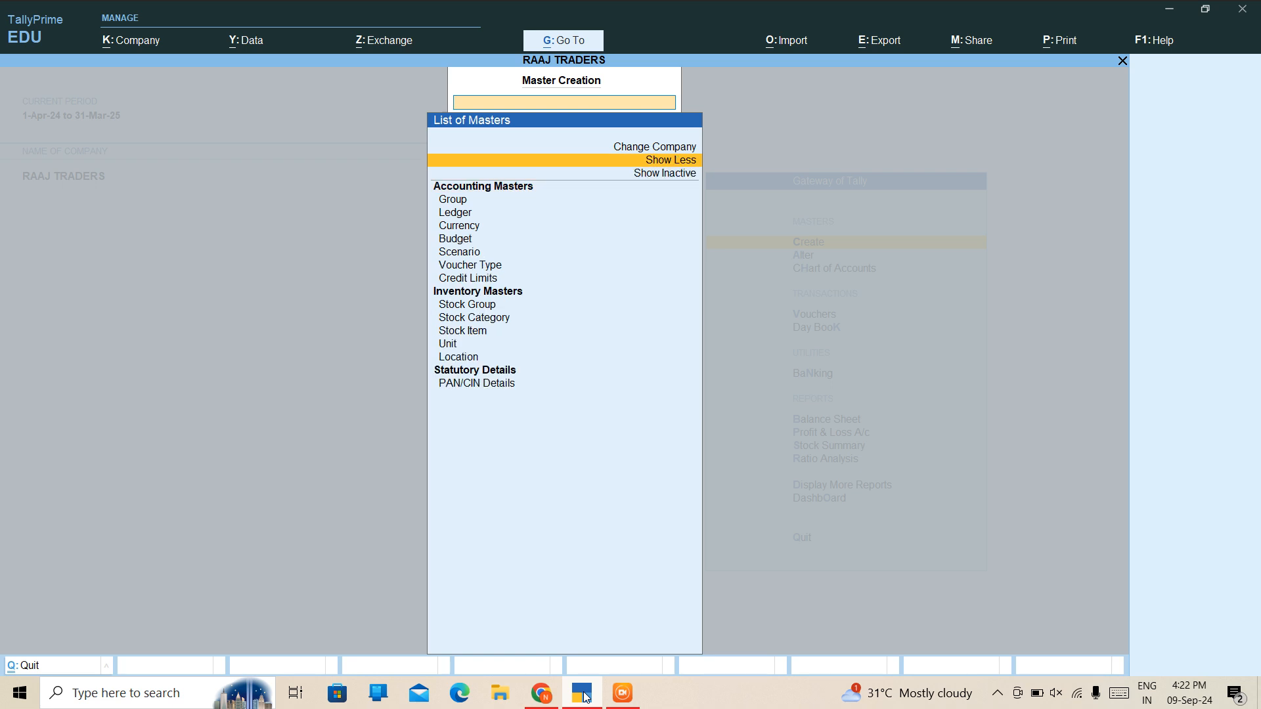
# Step: Look through the expanded accounting masters and include the inactive master types in the list
pyautogui.press('Down')
pyautogui.press('Down')
pyautogui.press('Down')
pyautogui.press('Down')
pyautogui.press('Down')
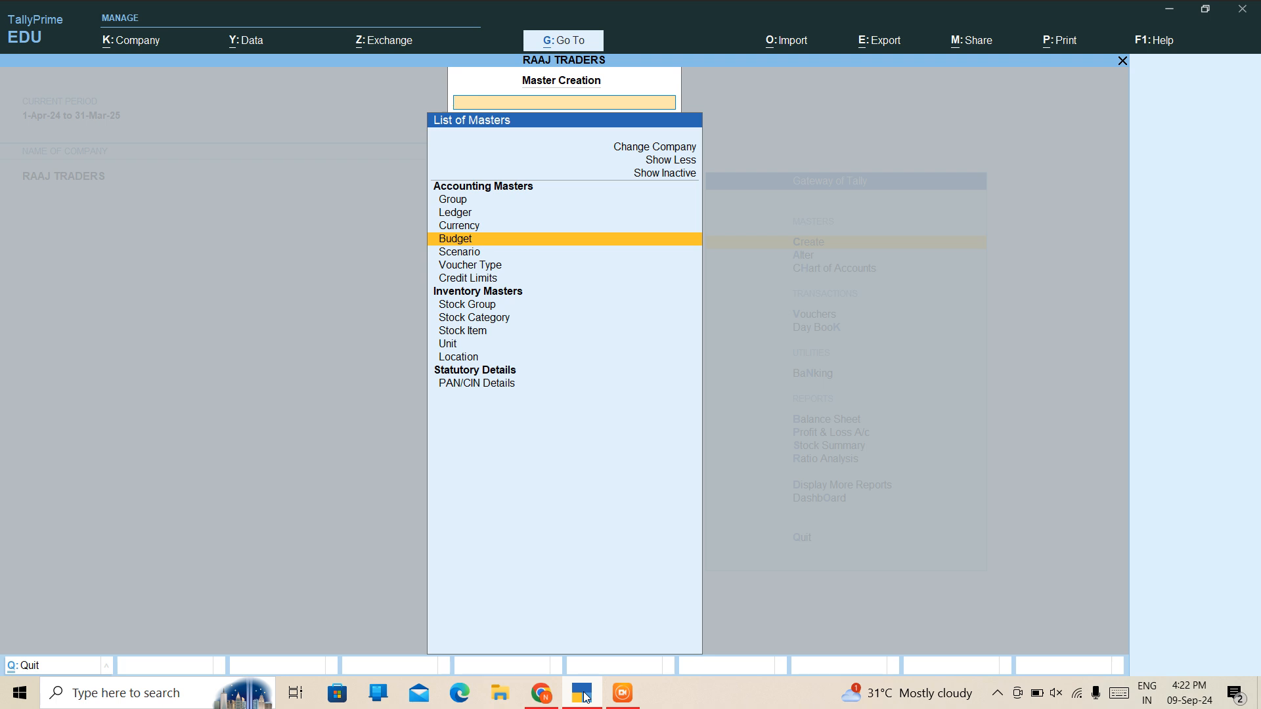
pyautogui.press('Up')
pyautogui.press('Up')
pyautogui.press('Up')
pyautogui.press('Up')
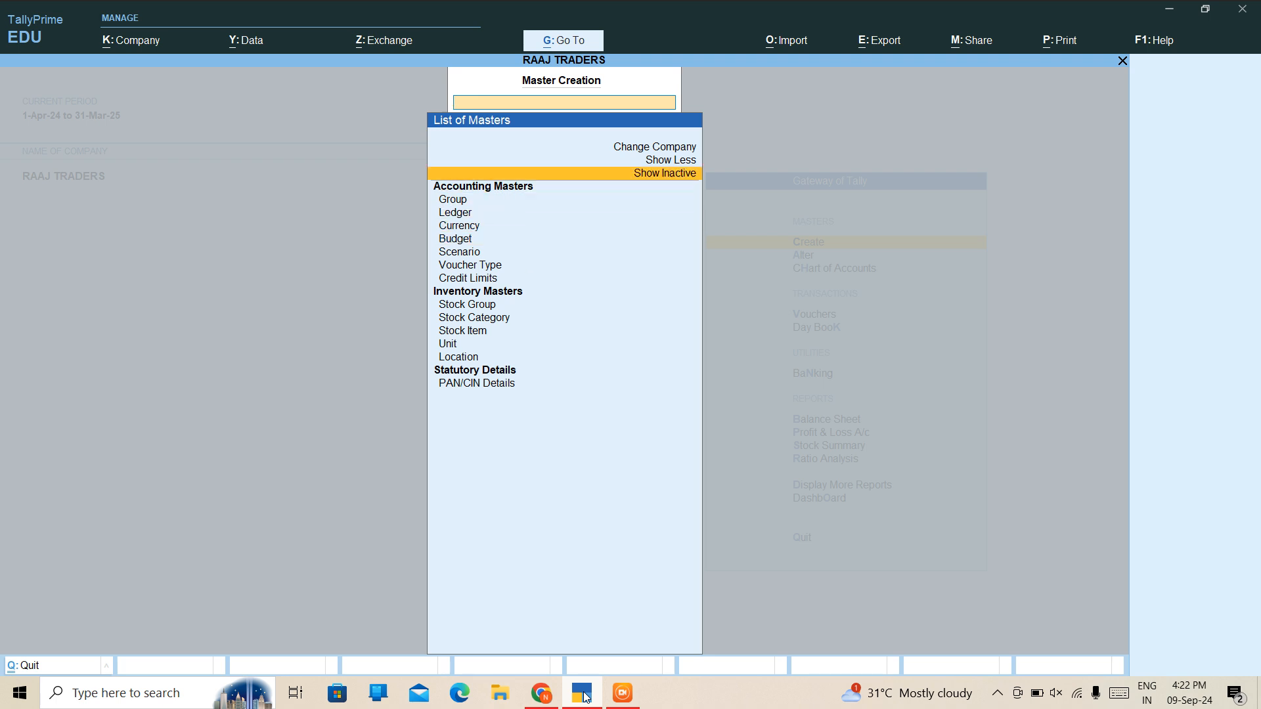
pyautogui.press('Return')
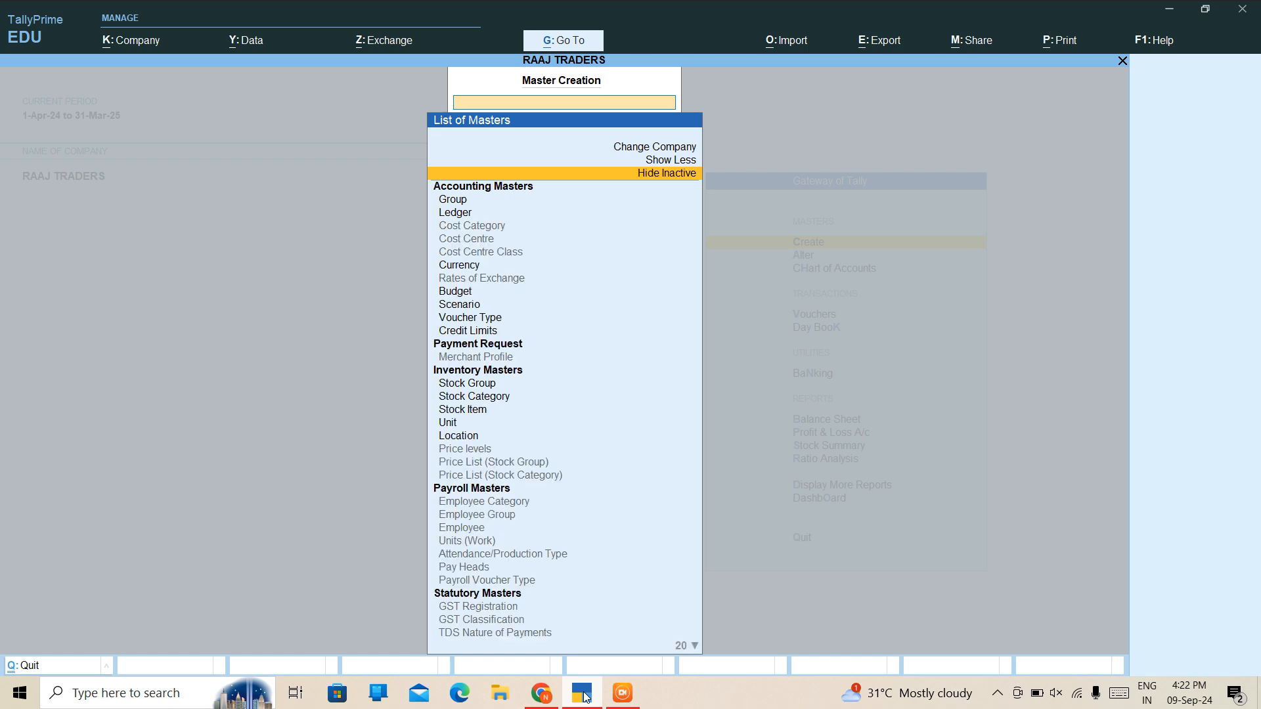
# Step: Filter the masters by B, try to create an Excise Book, decline enabling the Excise feature, and leave master creation
pyautogui.press('Down')
pyautogui.write('B')
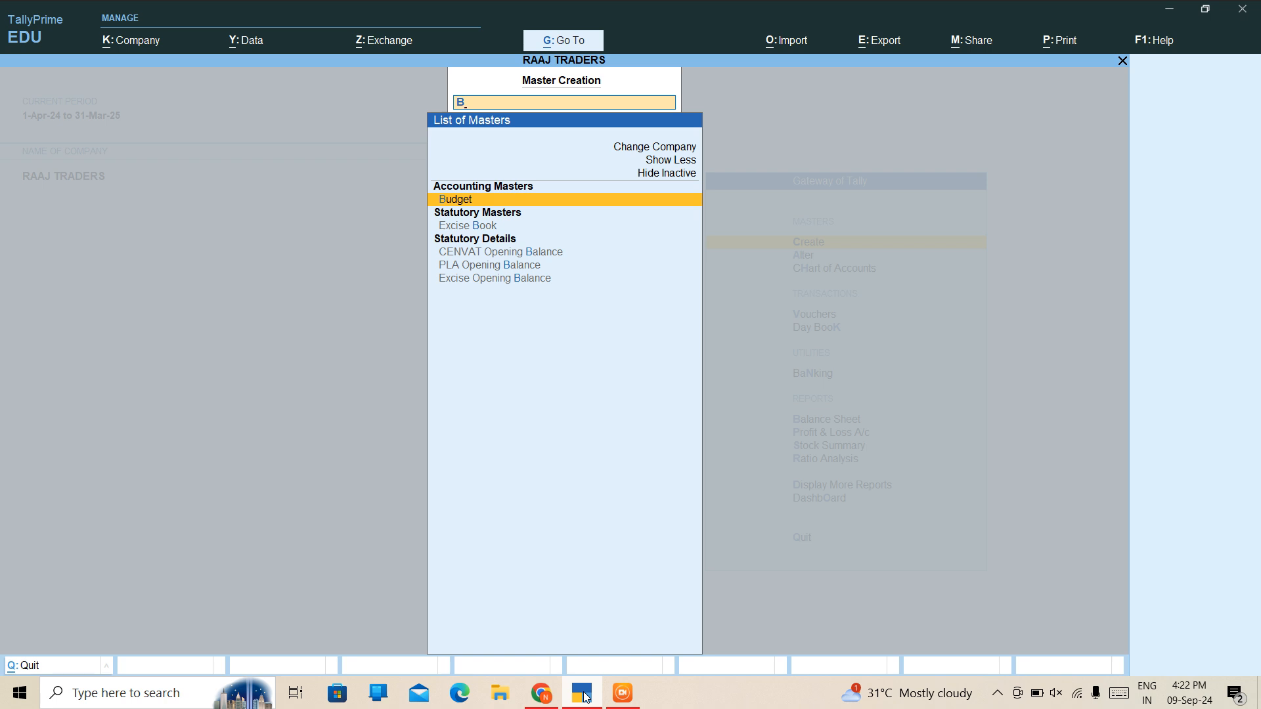
pyautogui.press('Down')
pyautogui.press('Down')
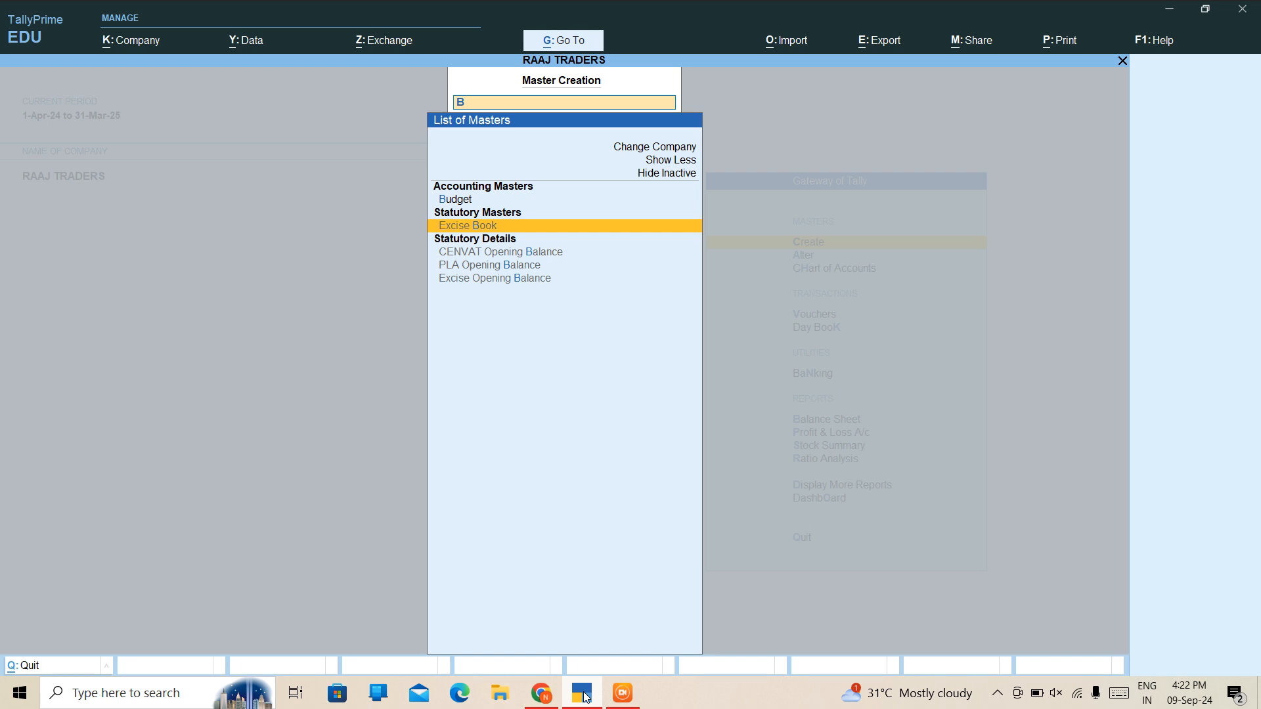
pyautogui.press('Return')
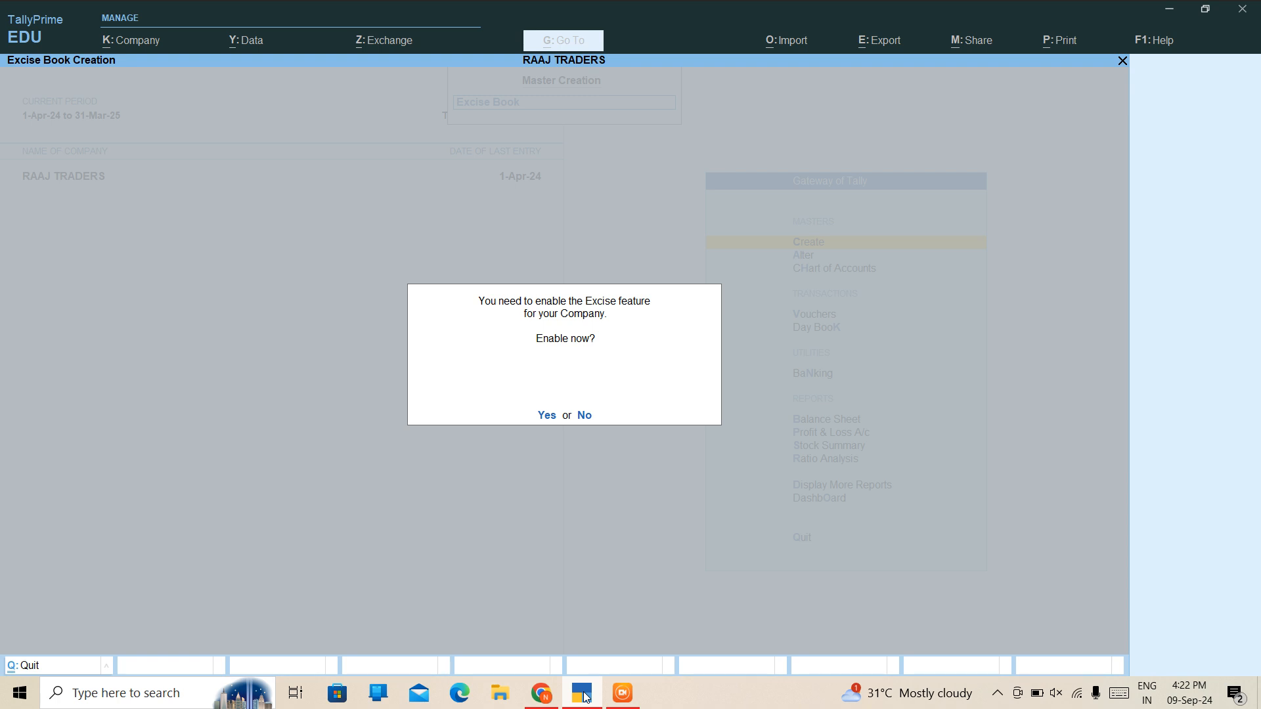
pyautogui.press('n')
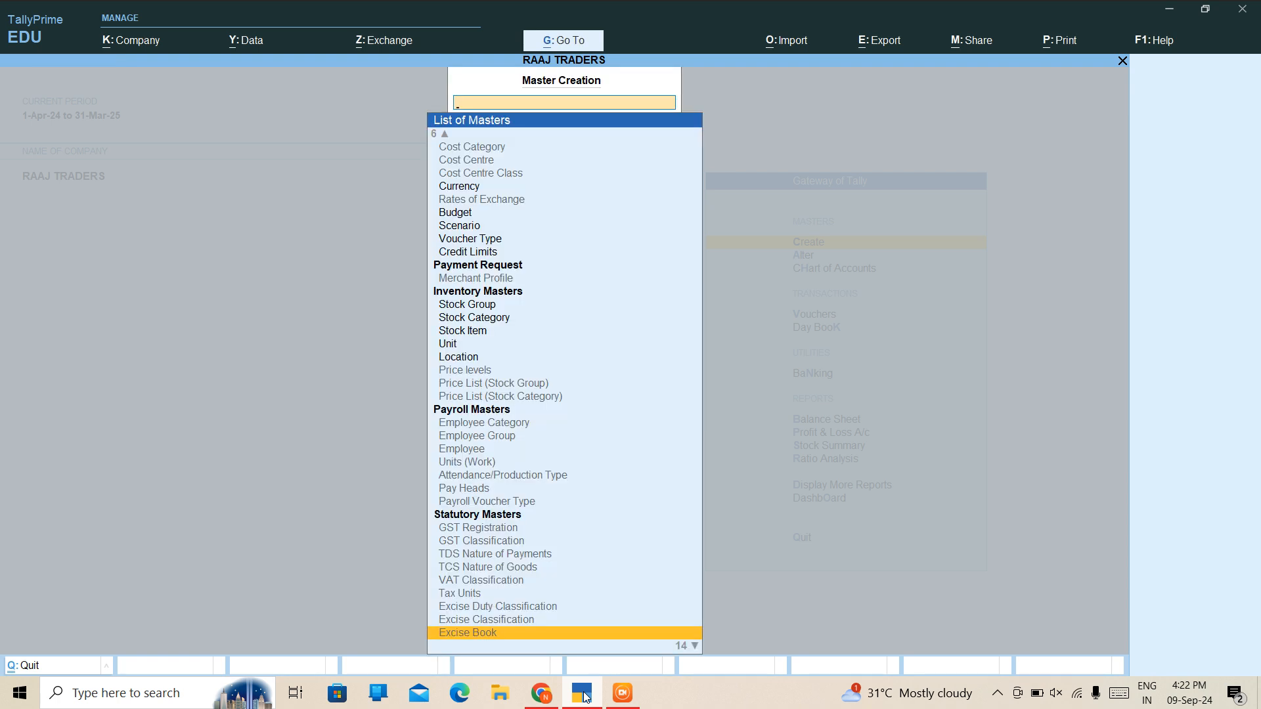
pyautogui.press('Escape')
# Step: Reopen master creation with more master types shown and start creating a Budget
pyautogui.press('Return')
pyautogui.press('Down')
pyautogui.press('Down')
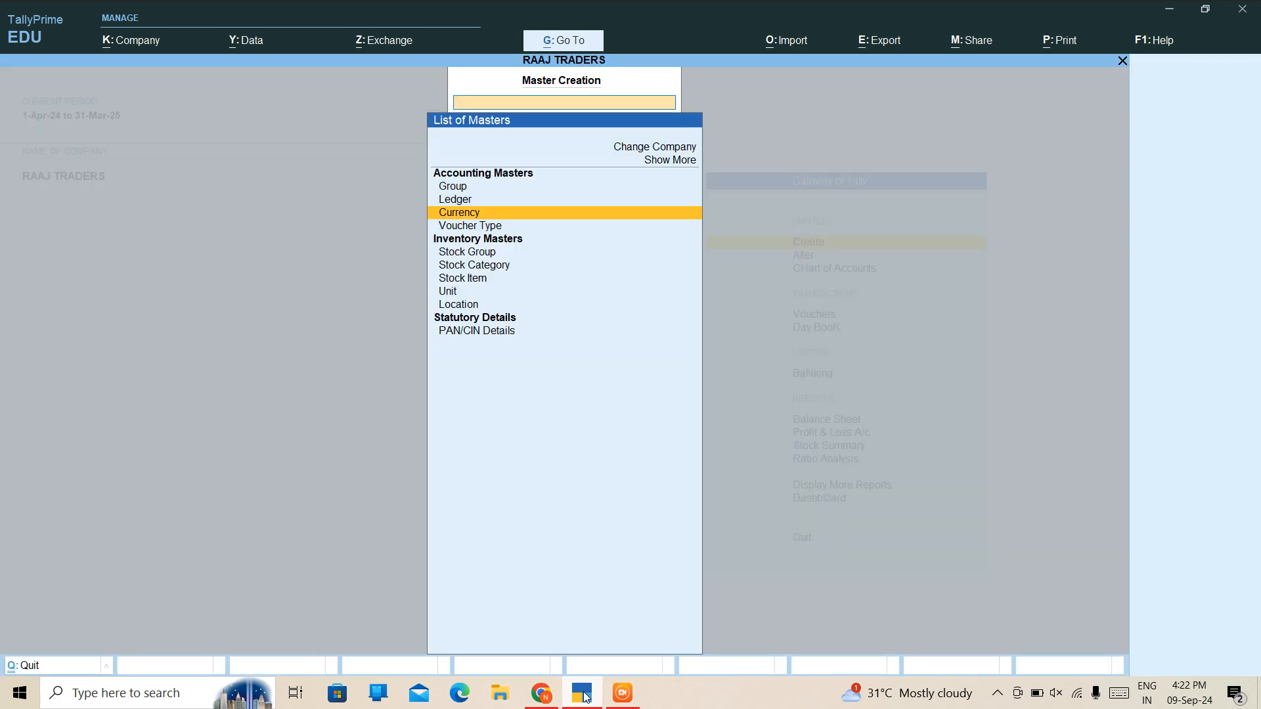
pyautogui.press('Up')
pyautogui.press('Up')
pyautogui.press('Up')
pyautogui.press('Up')
pyautogui.press('Return')
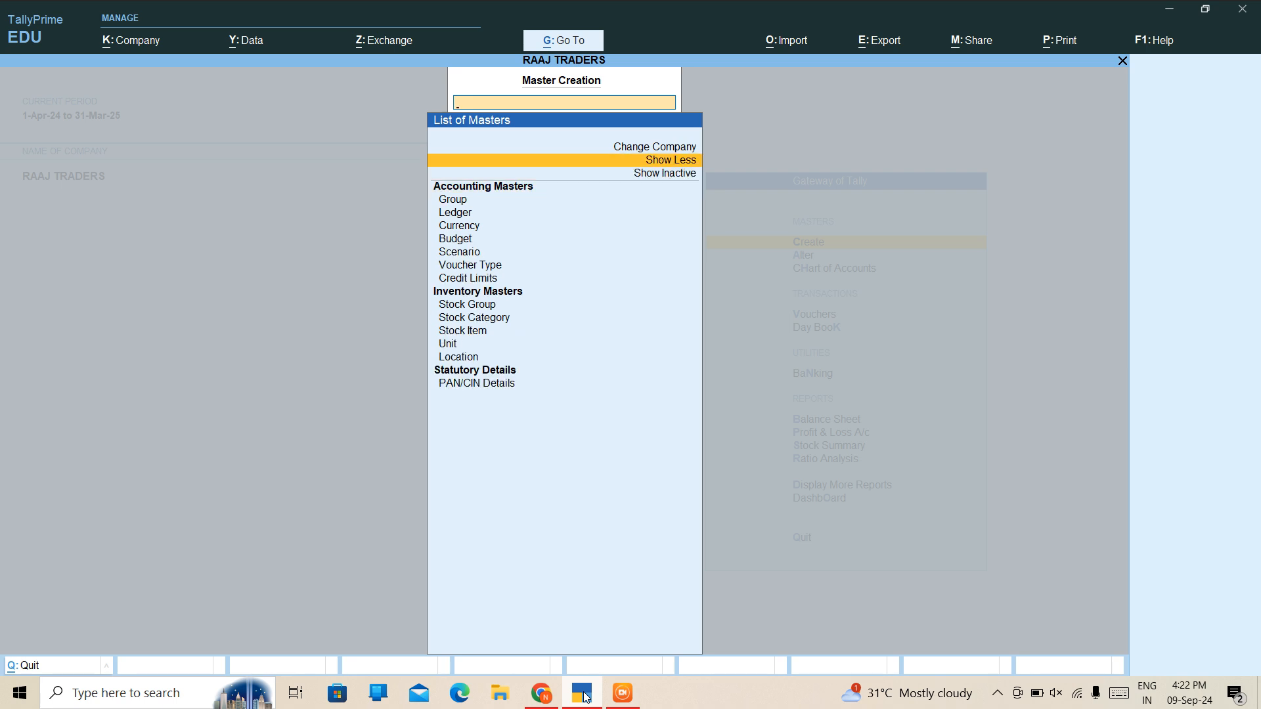
pyautogui.write('B')
pyautogui.press('Return')
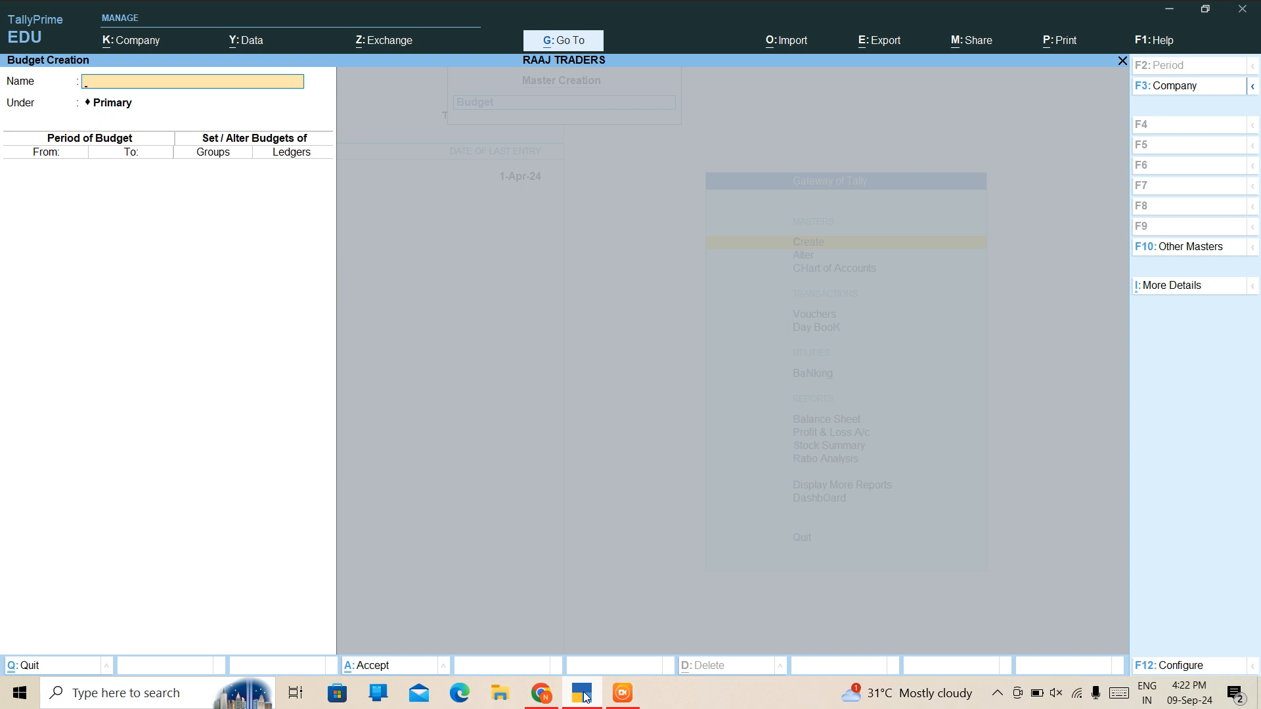
# Step: Name the budget OFFICE BUDGET and place it under Primary
pyautogui.write('OFFICE BUDGET')
pyautogui.press('Return')
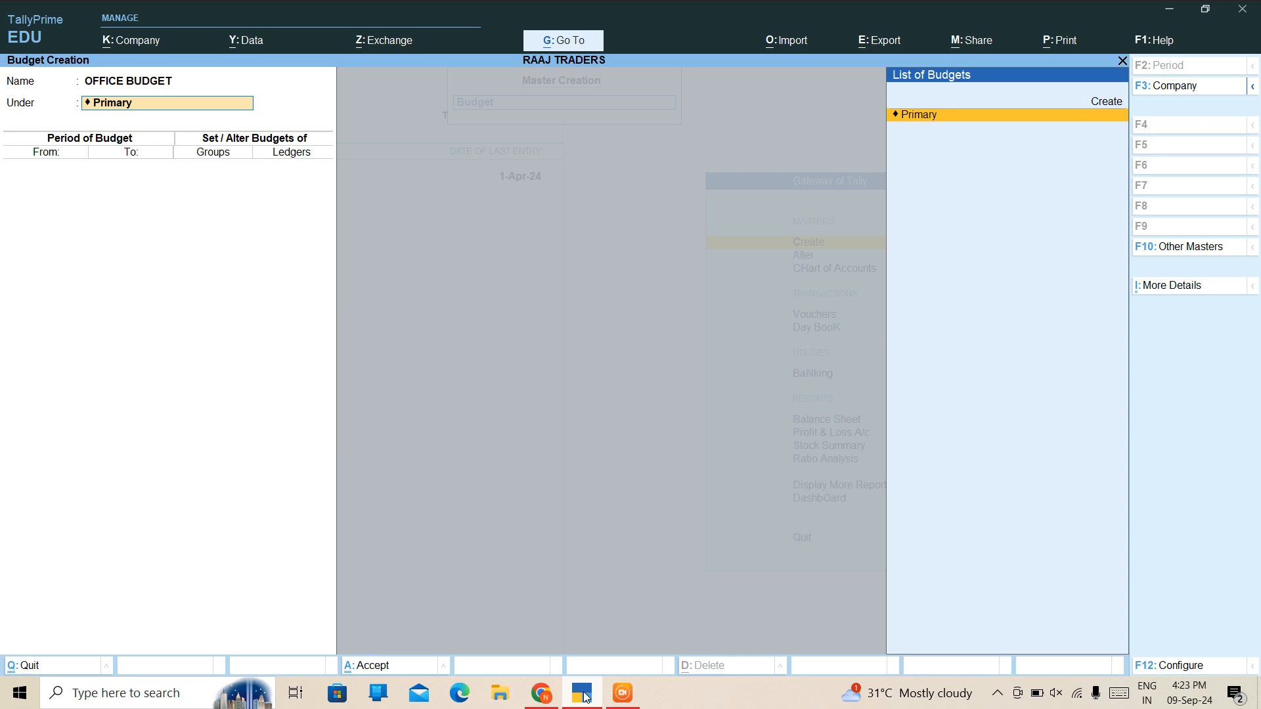
pyautogui.press('Return')
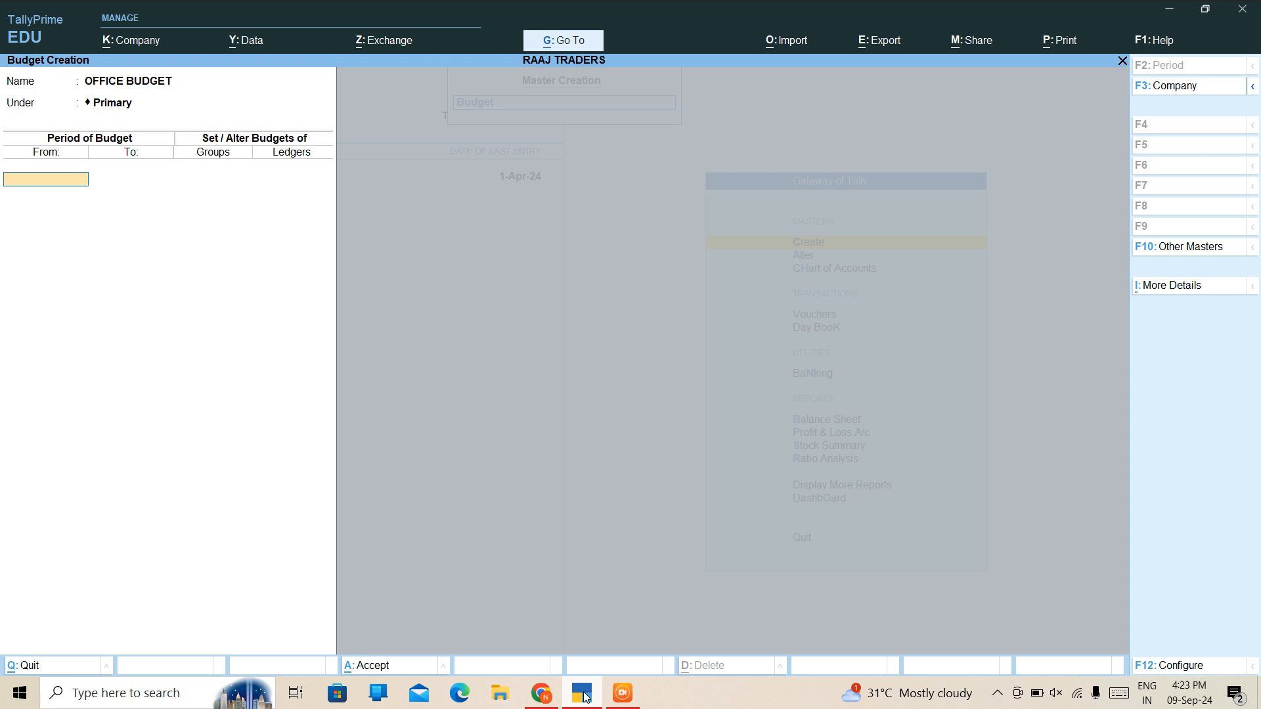
# Step: Set the budget period from 1-Apr-24 to 31-Mar-25
pyautogui.write('1-4-24')
pyautogui.press('Return')
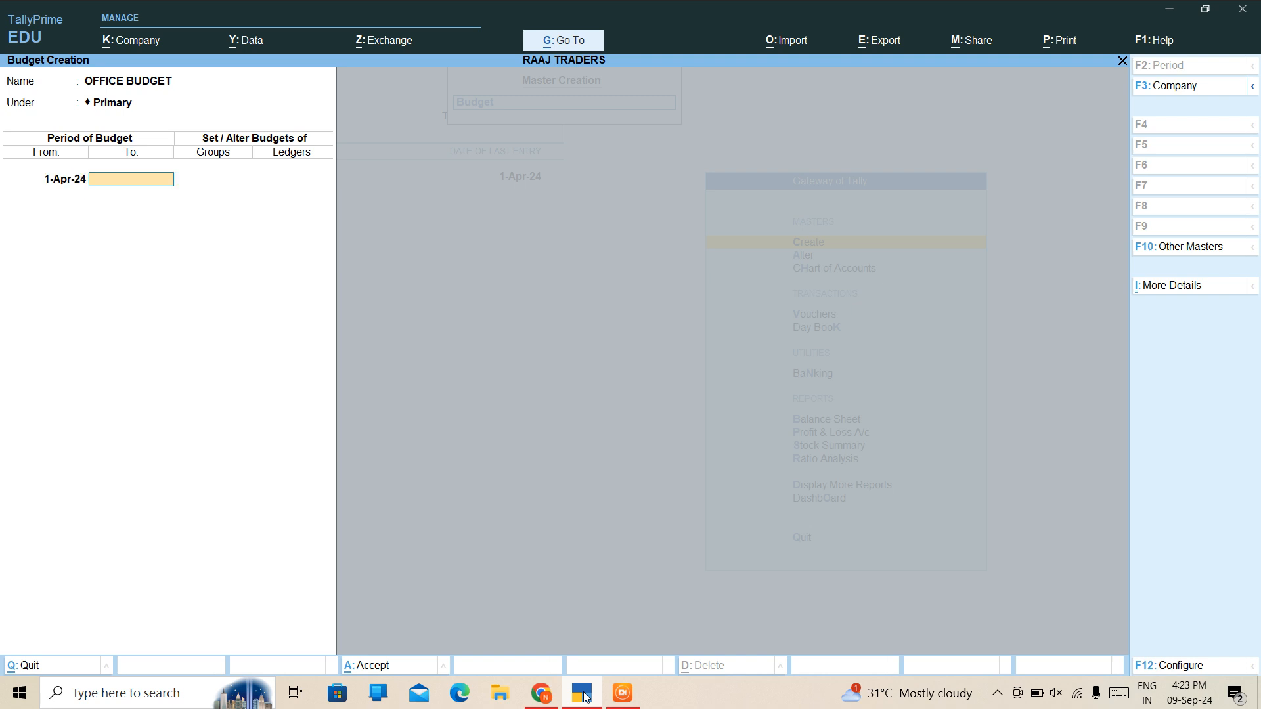
pyautogui.write('1-')
pyautogui.write('5')
pyautogui.press('BackSpace')
pyautogui.press('BackSpace')
pyautogui.press('BackSpace')
pyautogui.write('31-3-25')
pyautogui.press('Return')
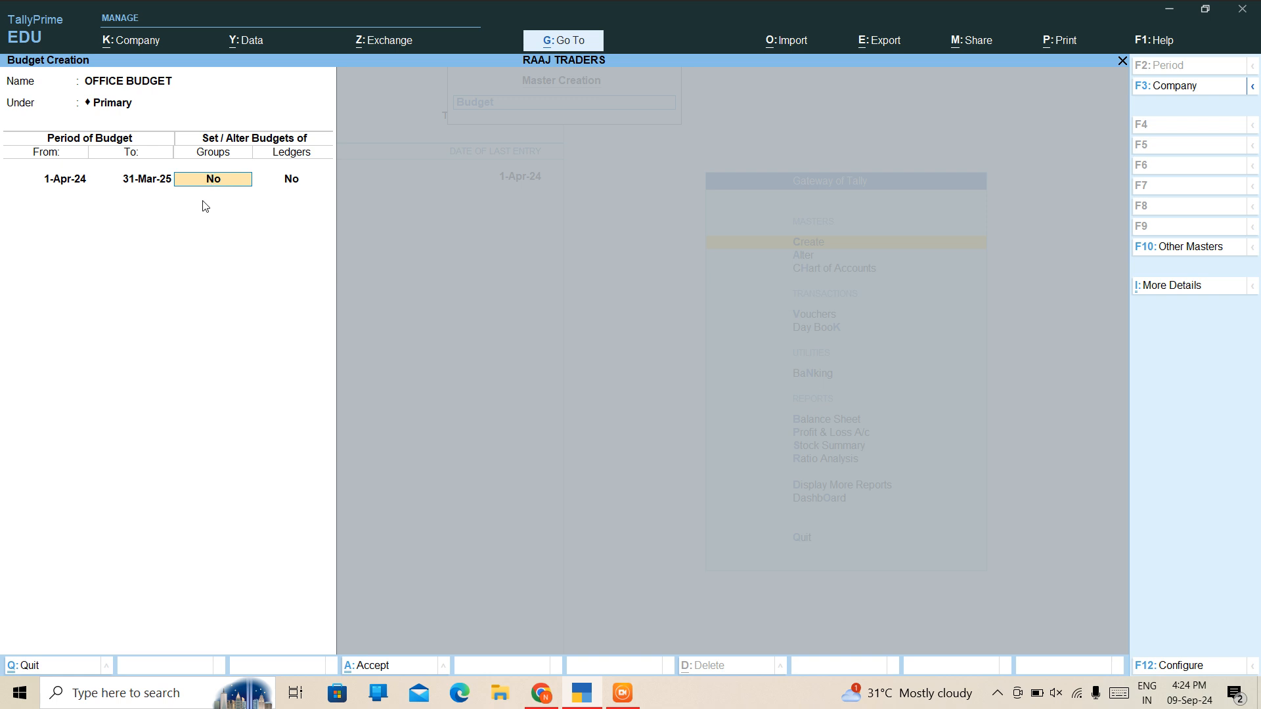
# Step: Keep budgets for groups at No and set budgets for ledgers to Yes
pyautogui.press('Return')
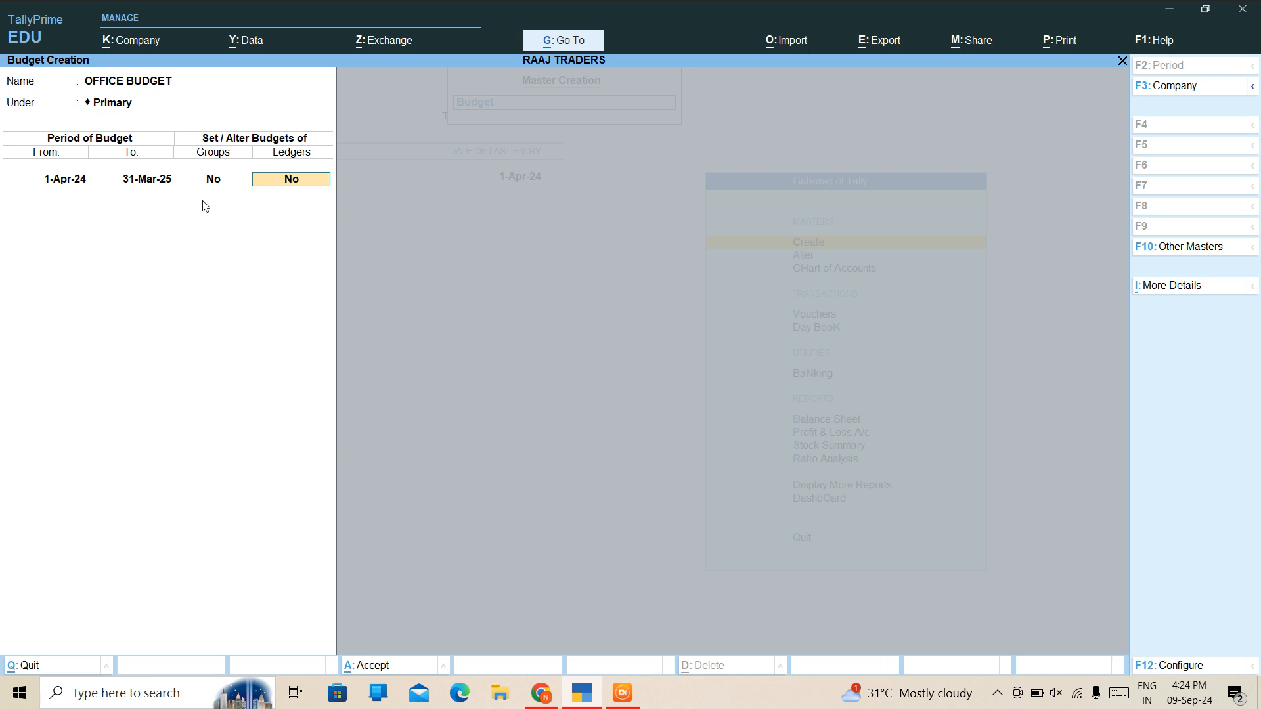
pyautogui.write('Y')
pyautogui.press('Return')
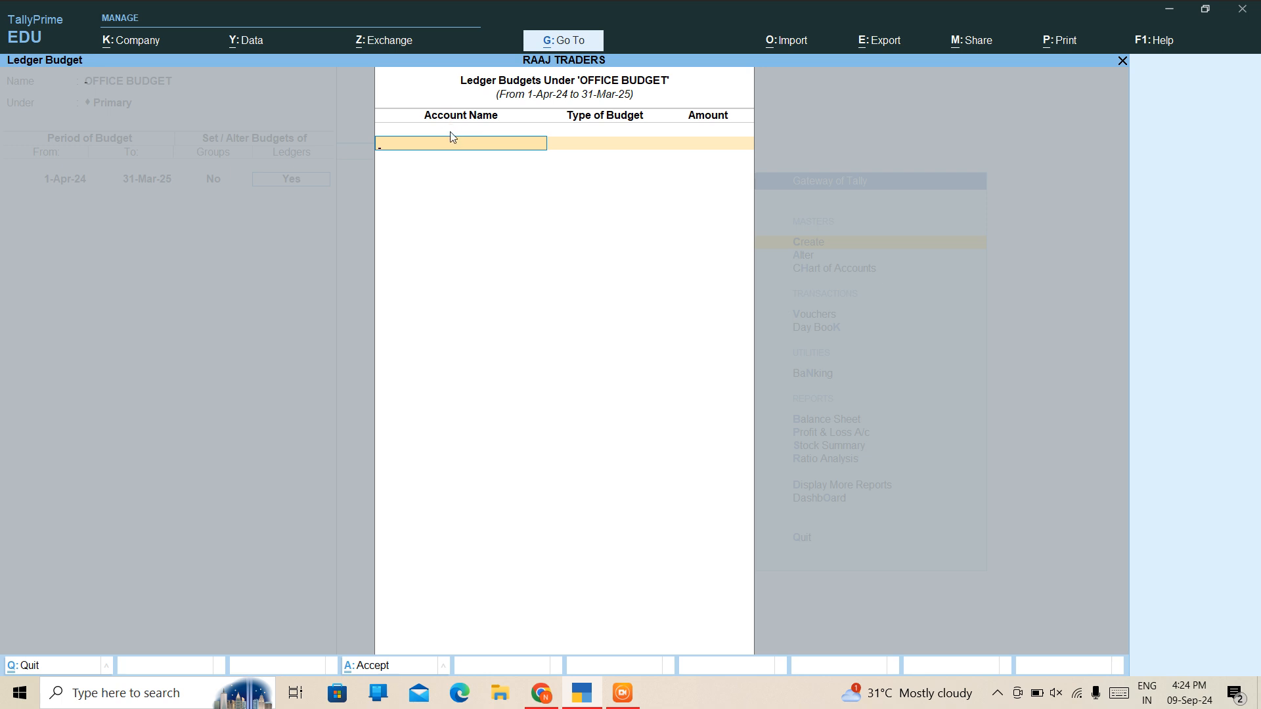
# Step: Create a ledger named CONVEYANCE EXPENSES under Indirect Expenses from the ledger budget's account name and save it
pyautogui.hotkey('alt', 'c')
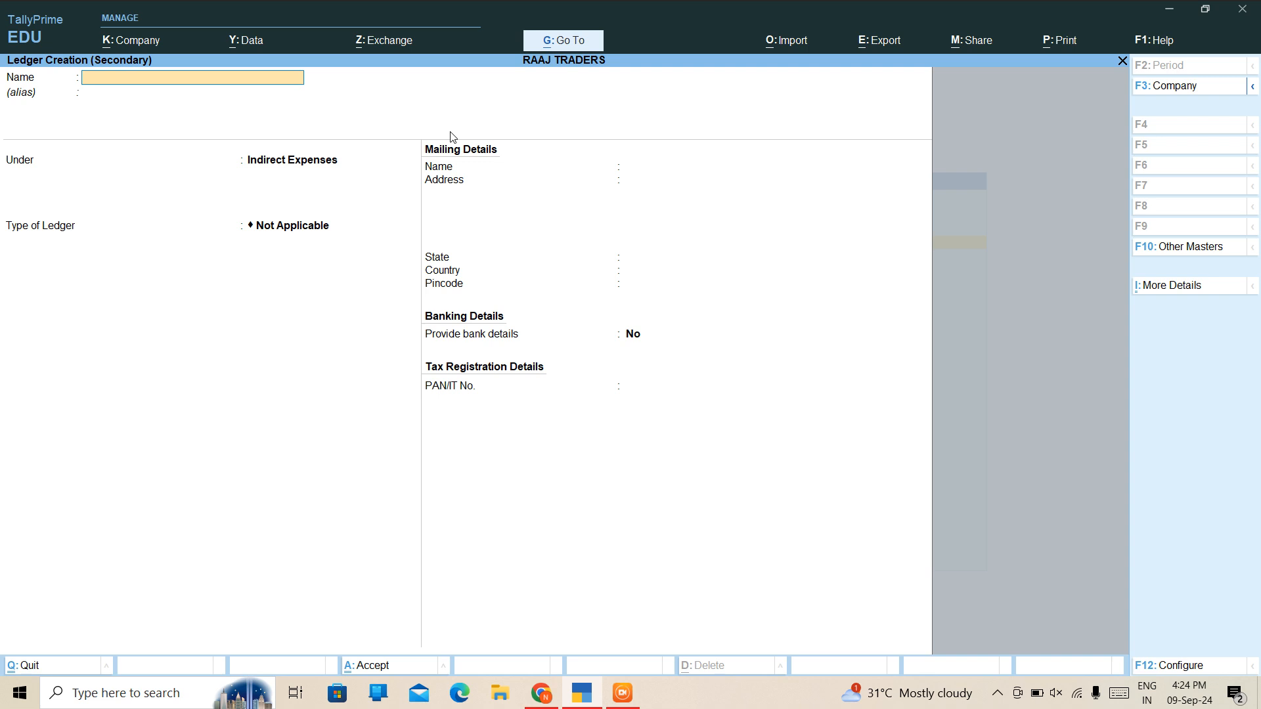
pyautogui.write('CONVEYANCE EXPENSES')
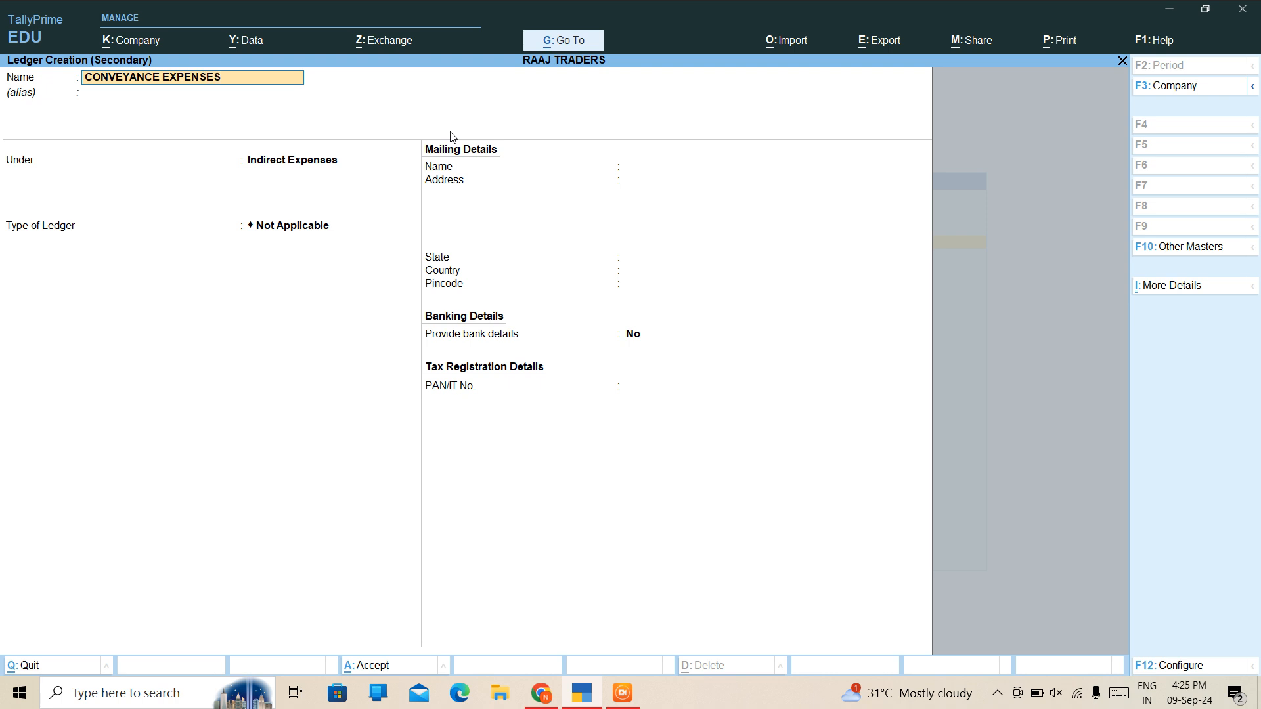
pyautogui.press('Return')
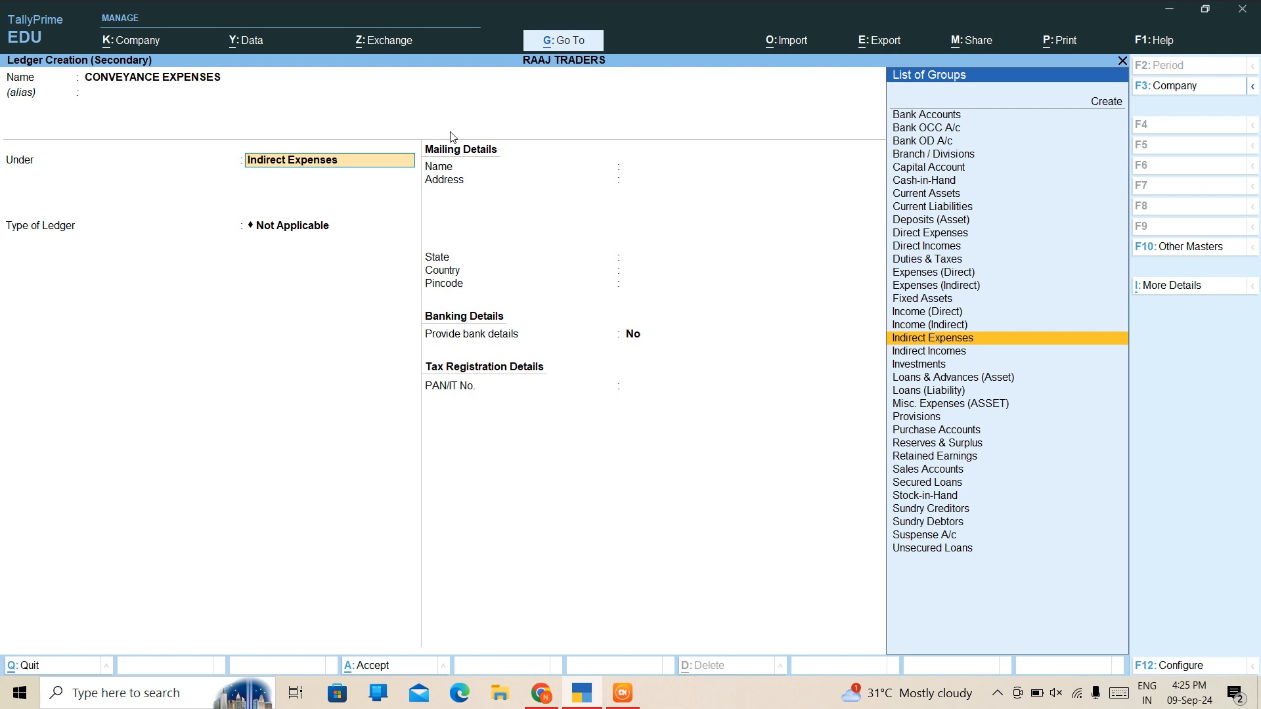
pyautogui.press('Return')
pyautogui.press('Return')
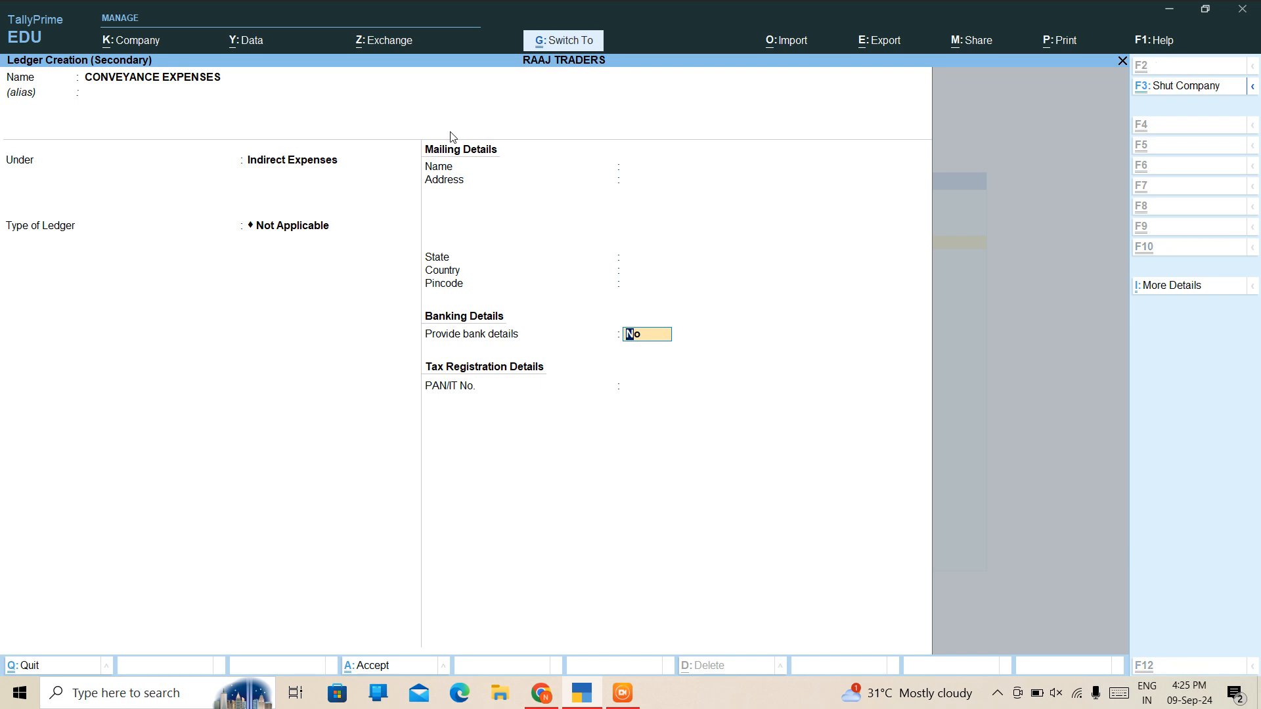
pyautogui.hotkey('ctrl', 'a')
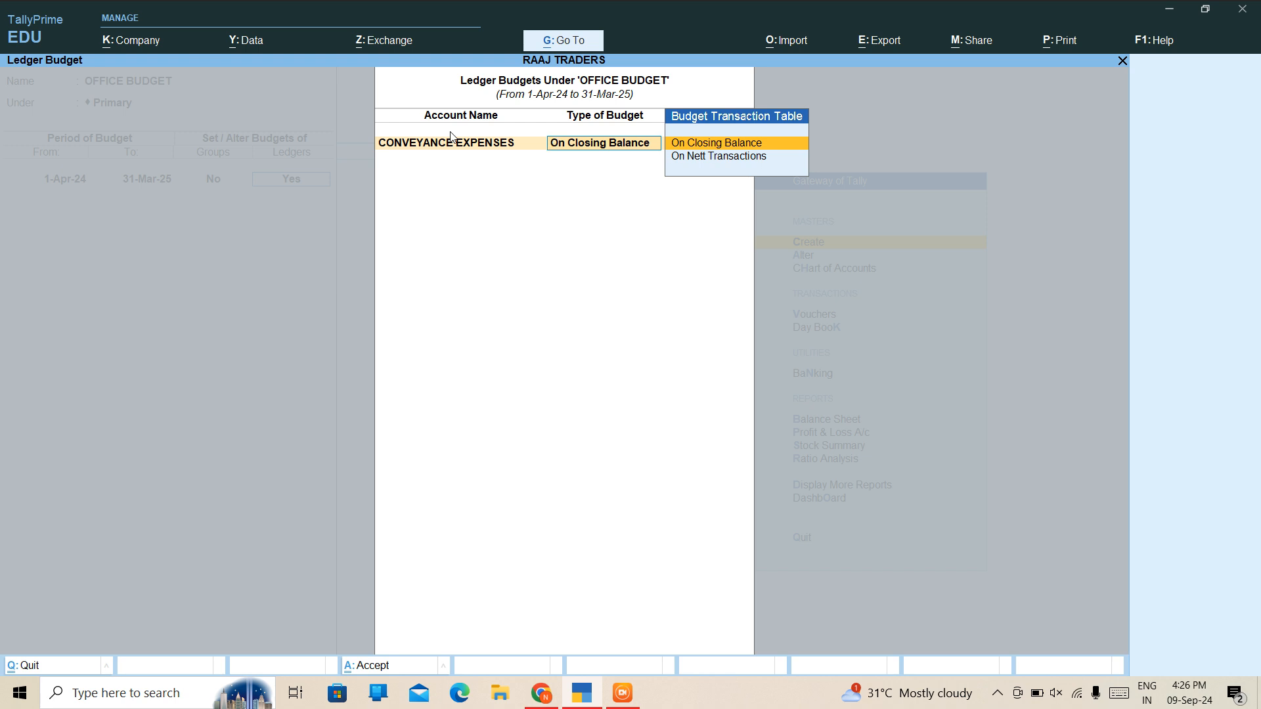
# Step: Budget CONVEYANCE EXPENSES On Closing Balance with an amount of 40,000
pyautogui.press('Return')
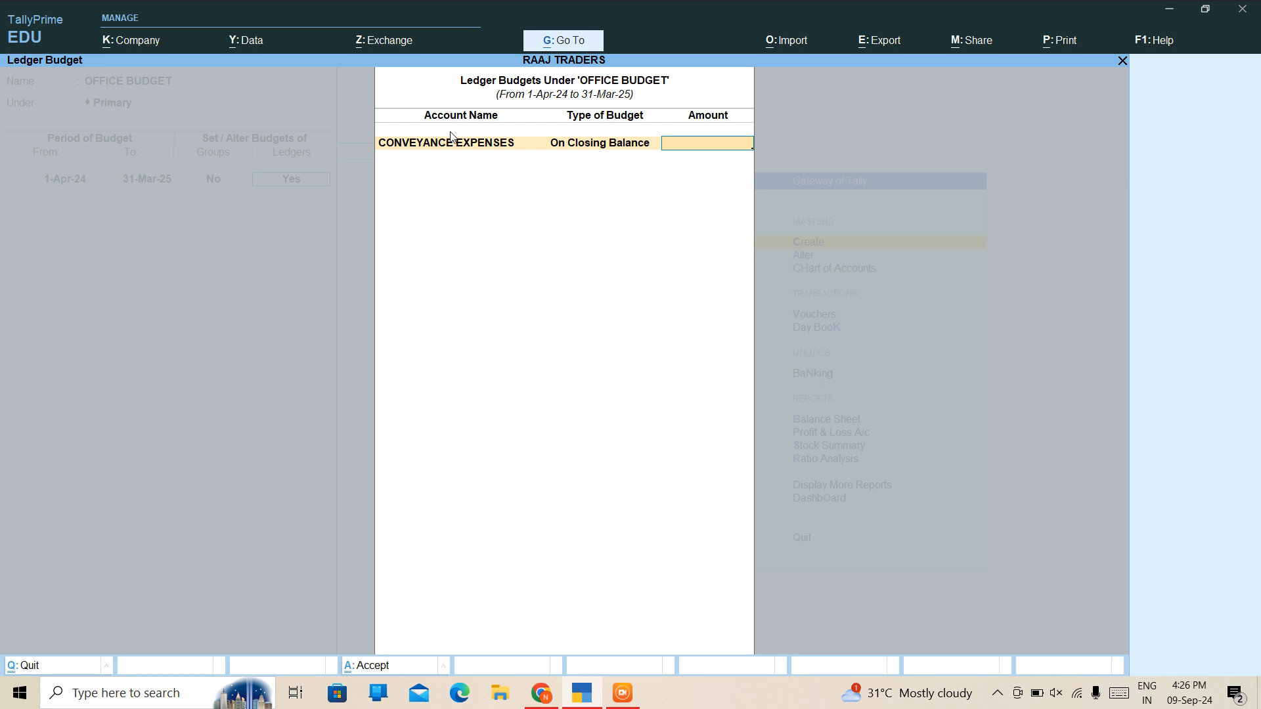
pyautogui.write('50,000')
pyautogui.press('Return')
pyautogui.press('BackSpace')
pyautogui.write('40000')
pyautogui.press('Return')
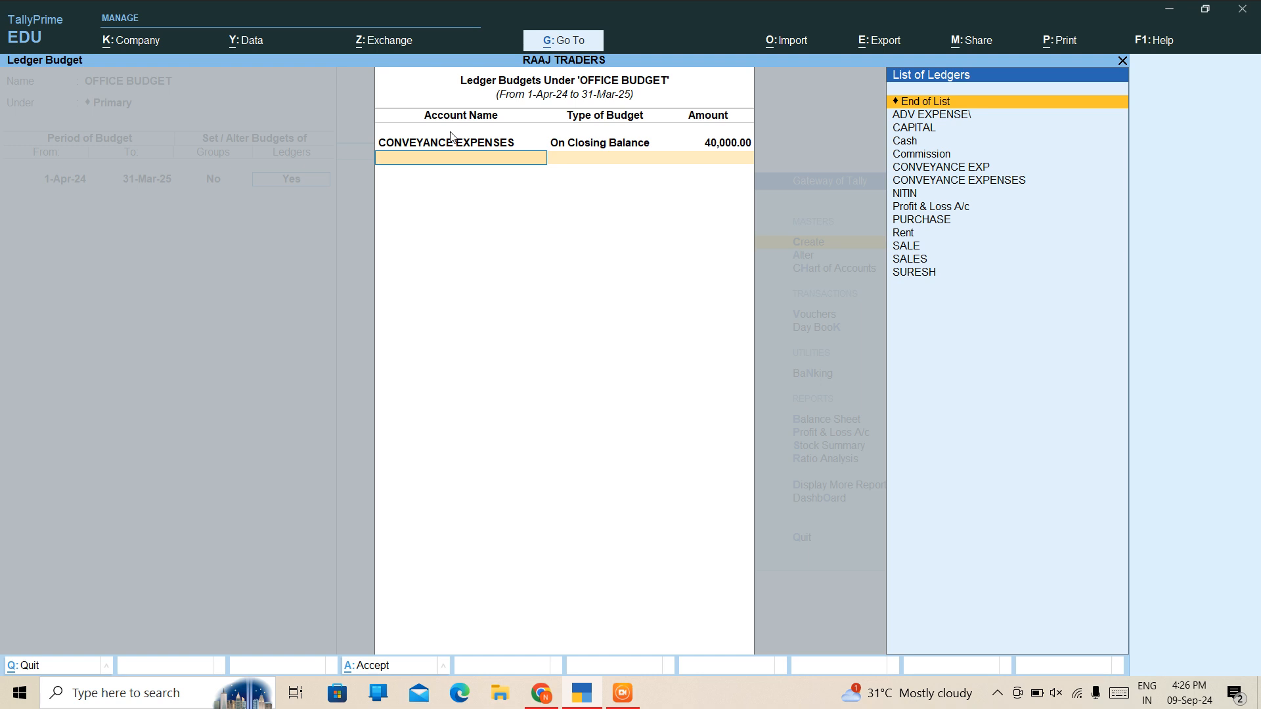
# Step: Create a ledger named RENT EXPENSES under Indirect Expenses from the ledger budget's next account name and save it
pyautogui.hotkey('alt', 'c')
pyautogui.write('RE')
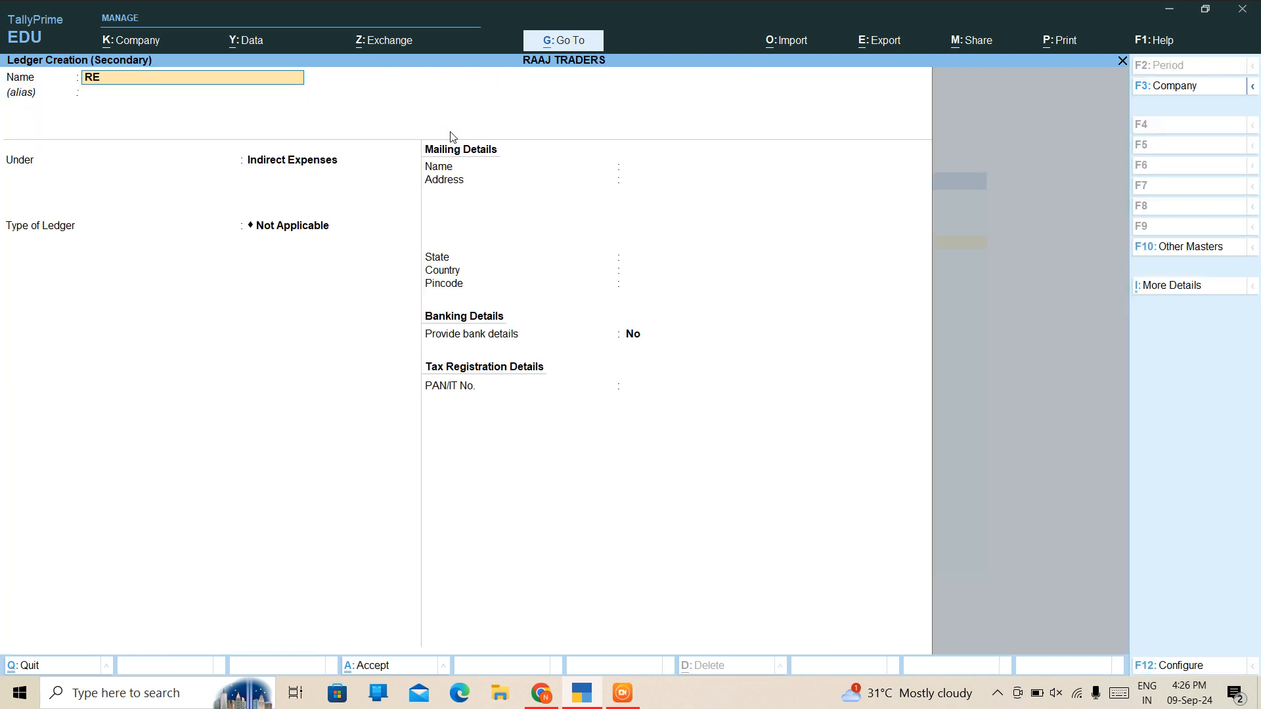
pyautogui.write('NT EXPENSES')
pyautogui.press('Return')
pyautogui.press('Return')
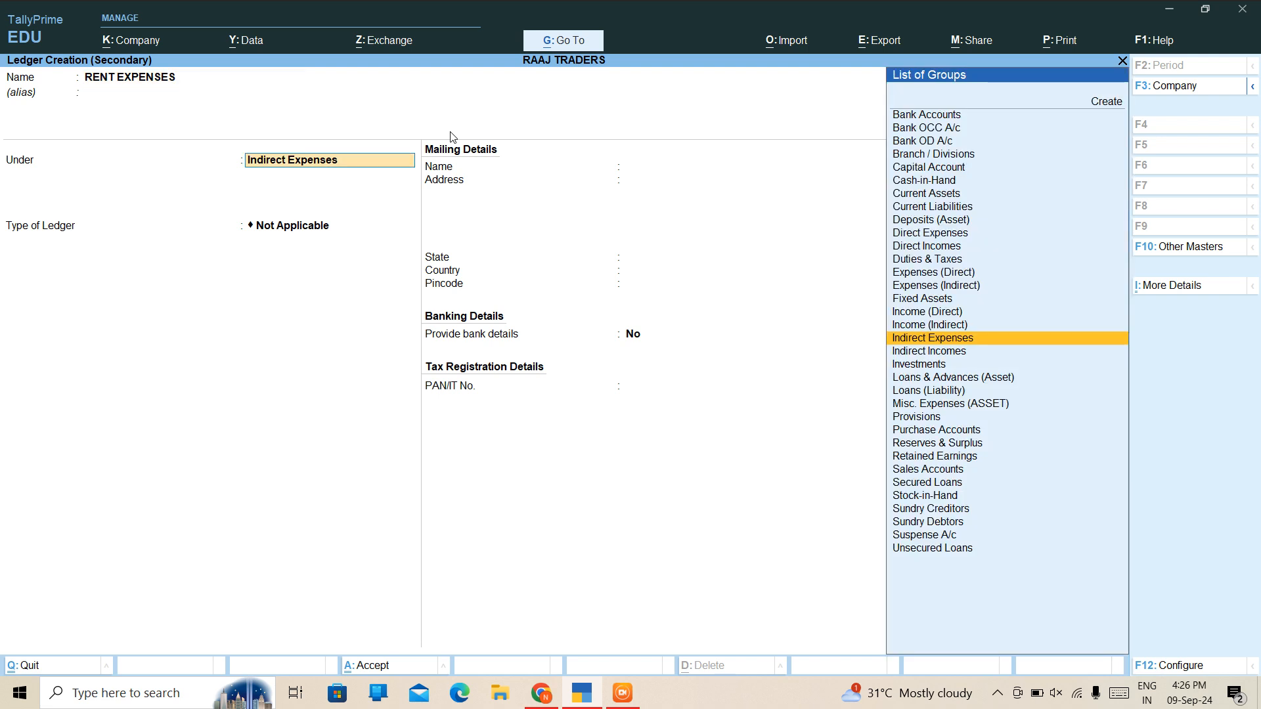
pyautogui.hotkey('ctrl', 'a')
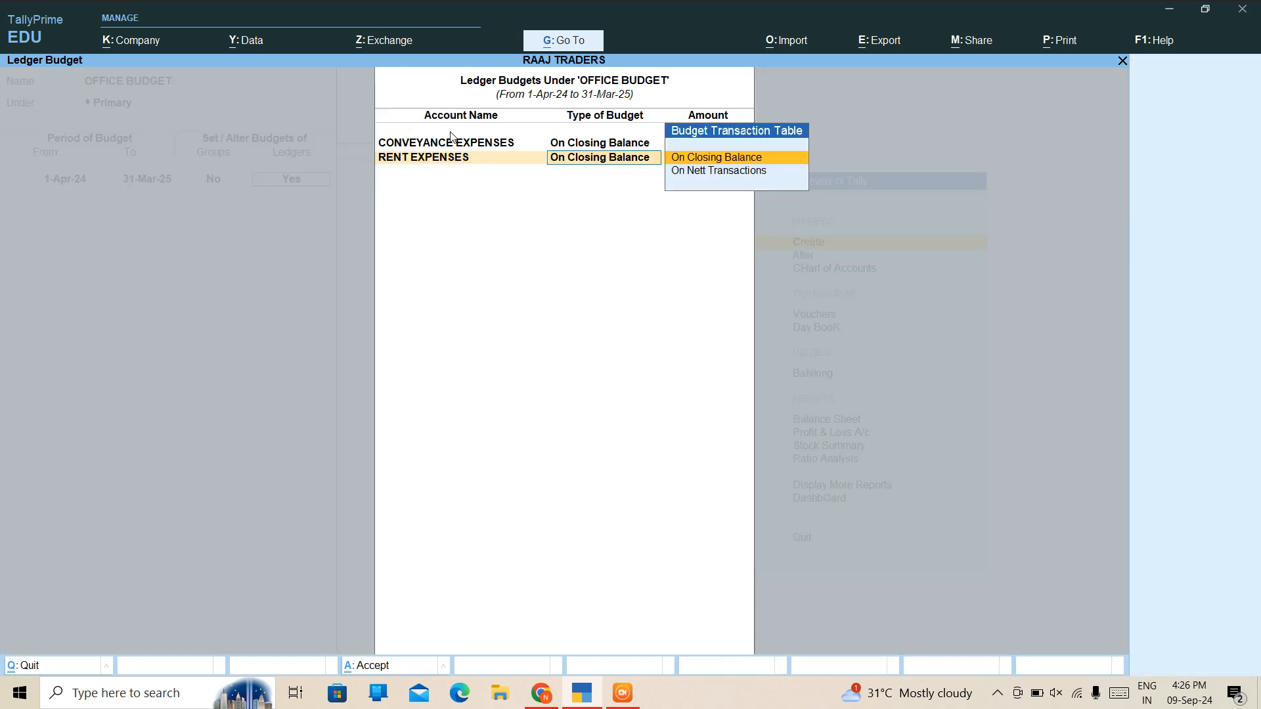
# Step: Budget RENT EXPENSES On Closing Balance with an amount of 20,000
pyautogui.press('Return')
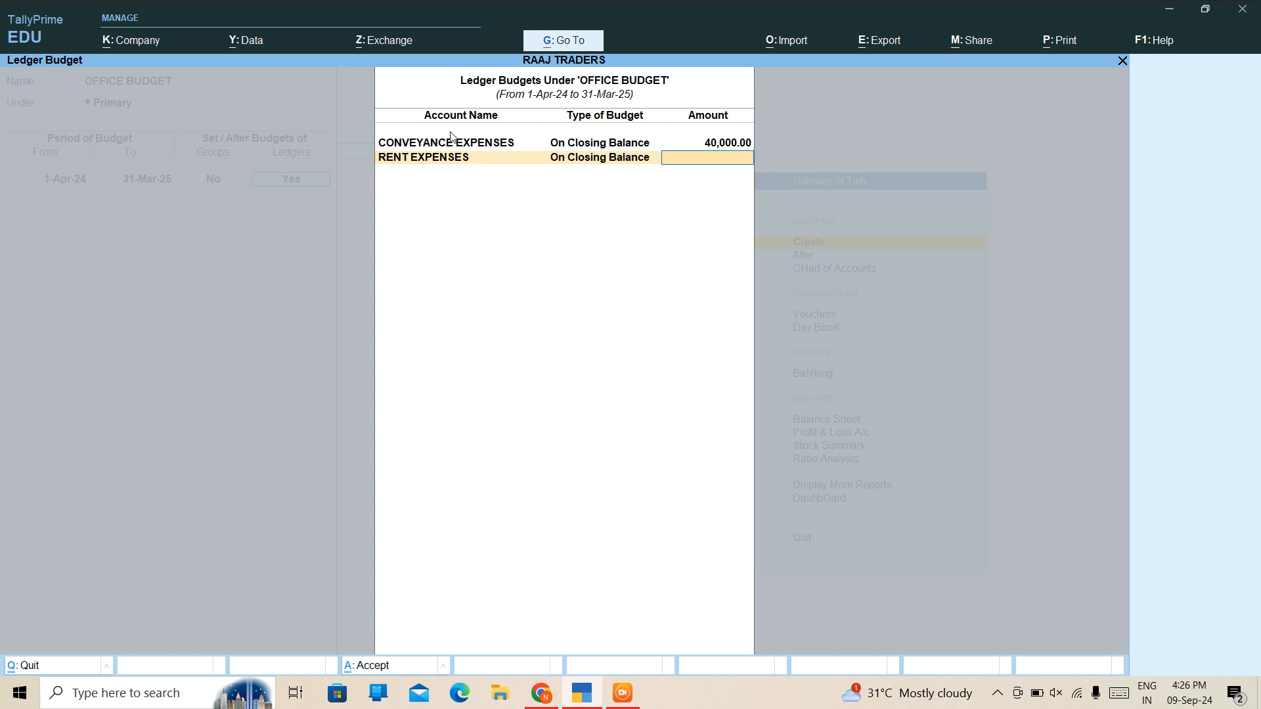
pyautogui.write('20000')
pyautogui.press('Return')
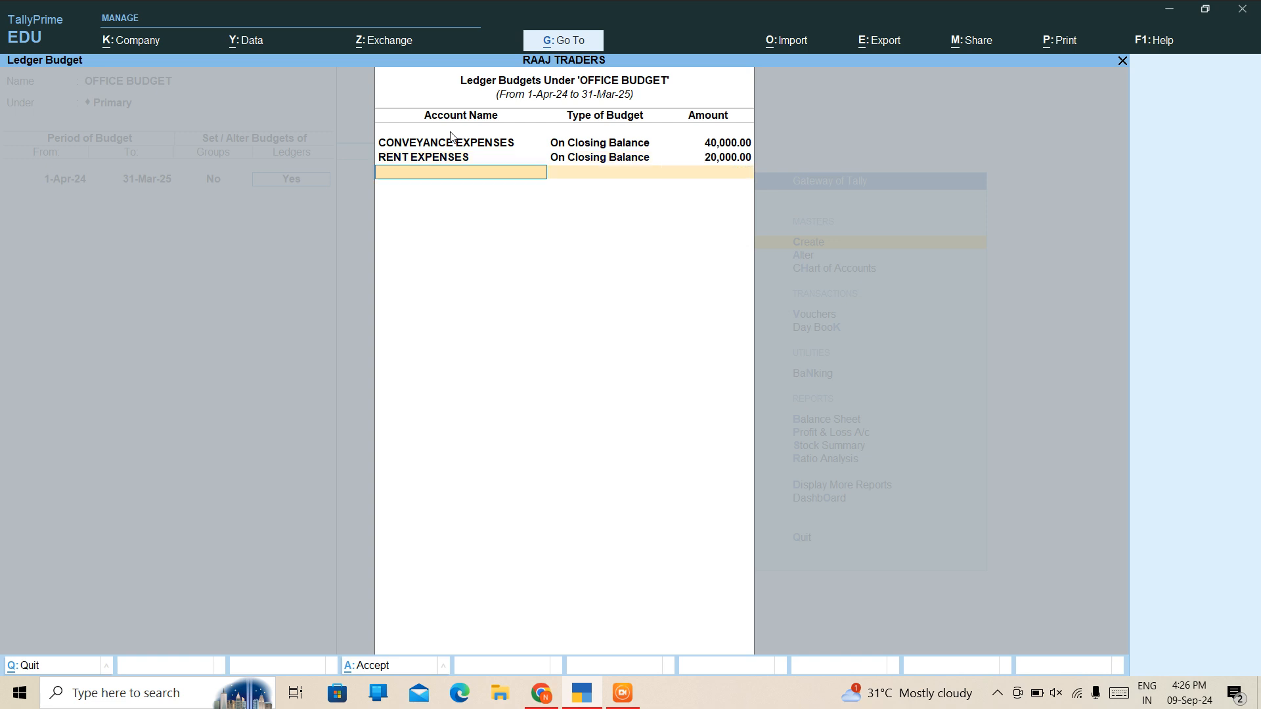
# Step: Create a ledger named TRAVELLING EXPENSE under Indirect Expenses from the ledger budget's next account name and save it
pyautogui.write('T')
pyautogui.press('BackSpace')
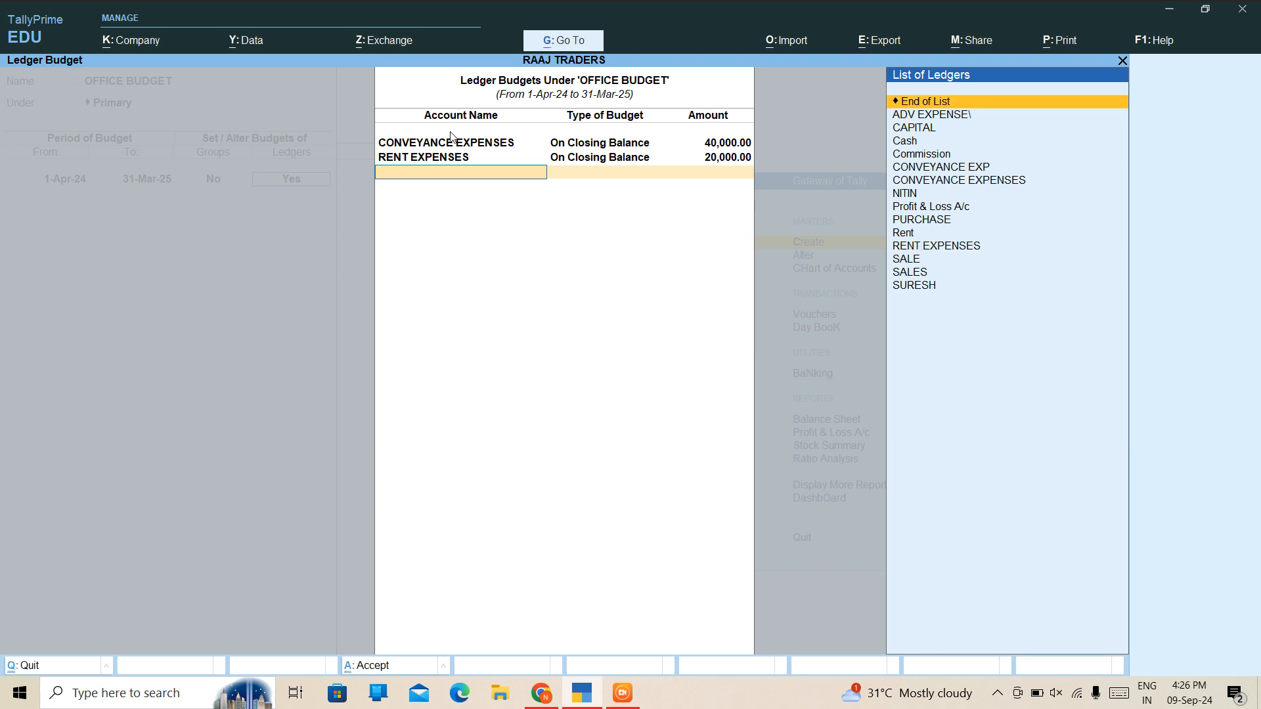
pyautogui.hotkey('alt', 'c')
pyautogui.write('TRA')
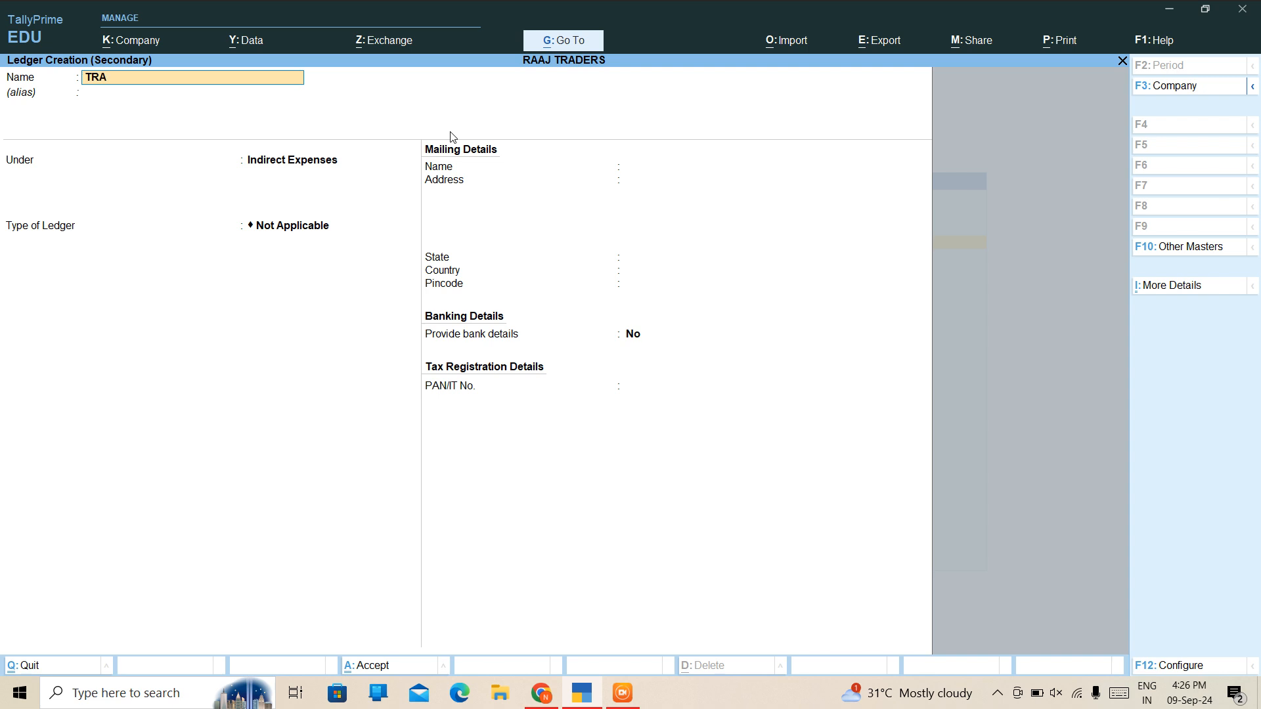
pyautogui.write('VELLING EXPENSE')
pyautogui.press('Return')
pyautogui.press('ctrl')
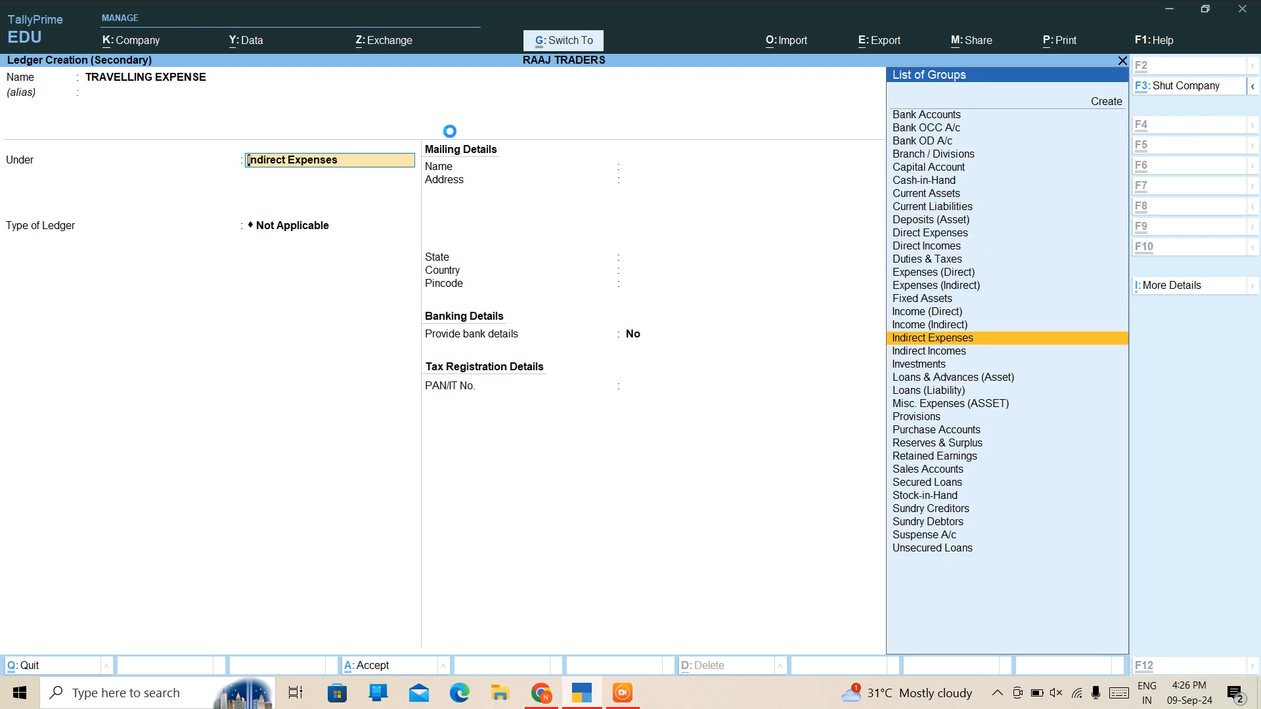
pyautogui.hotkey('ctrl', 'a')
# Step: Budget TRAVELLING EXPENSE On Closing Balance with an amount of 10,000
pyautogui.press('Return')
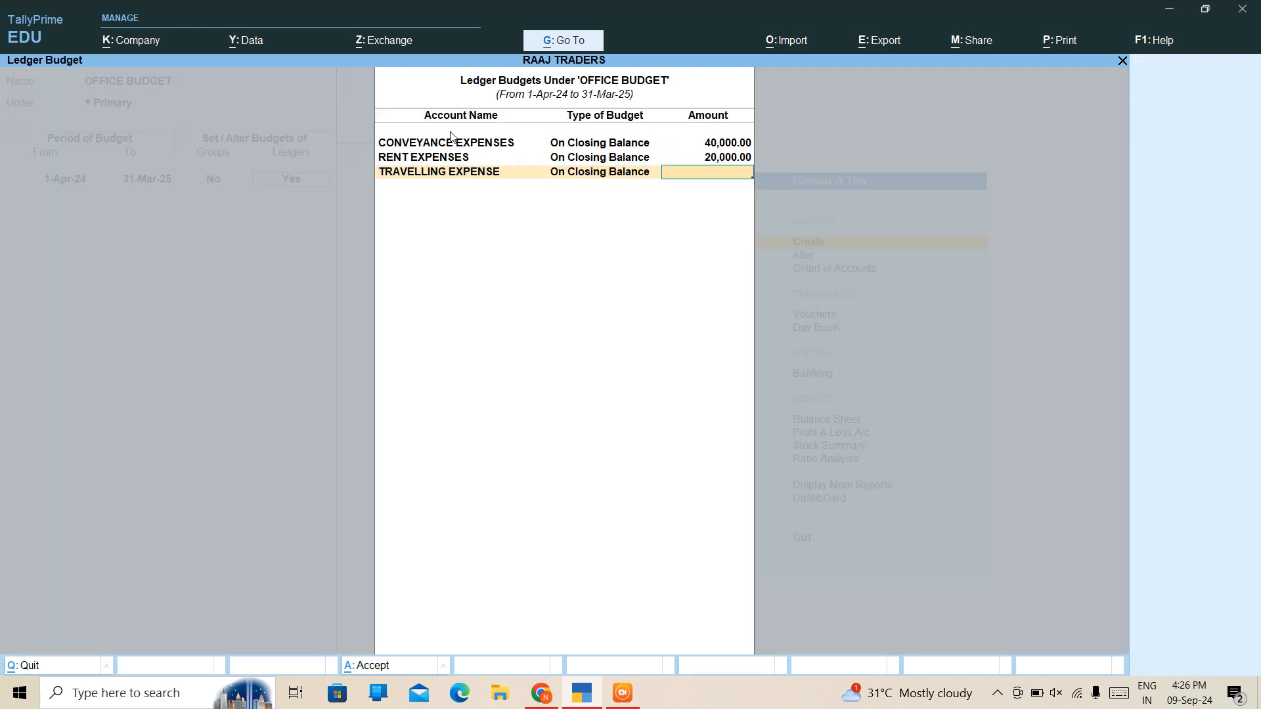
pyautogui.write('10000')
pyautogui.press('Return')
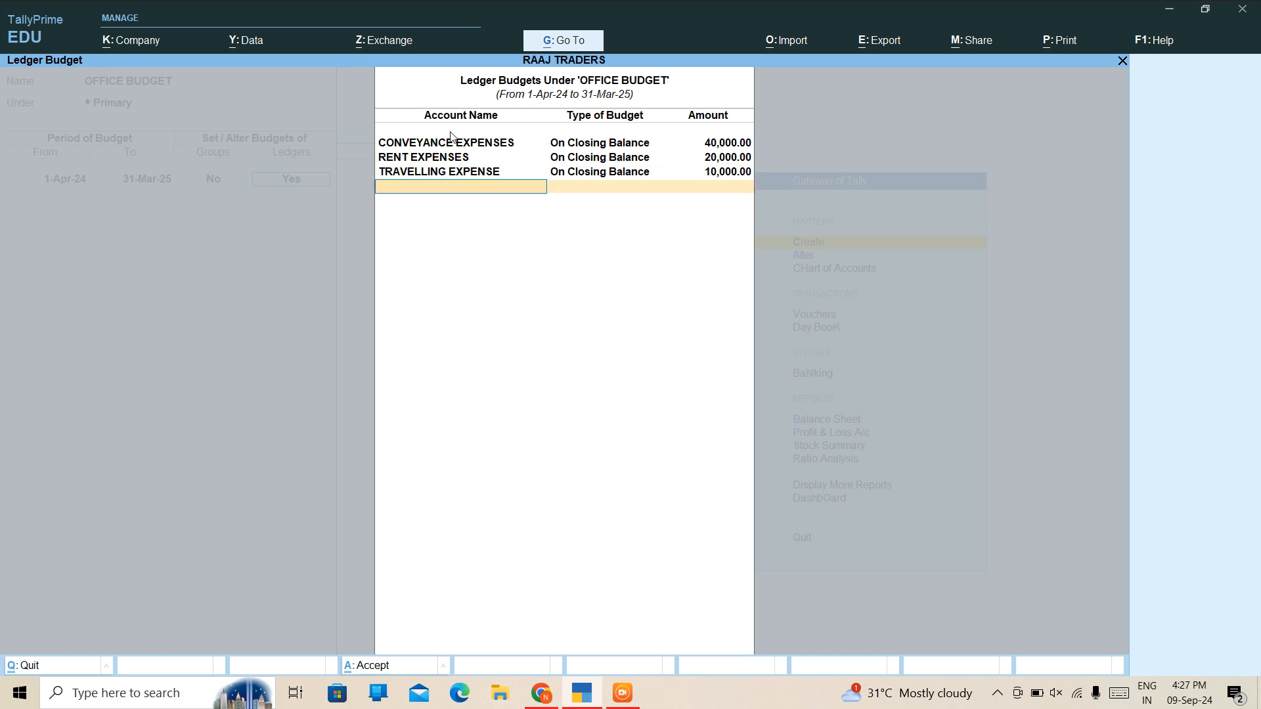
# Step: Save the ledger budgets and the OFFICE BUDGET, and return to the Gateway of Tally
pyautogui.hotkey('ctrl', 'a')
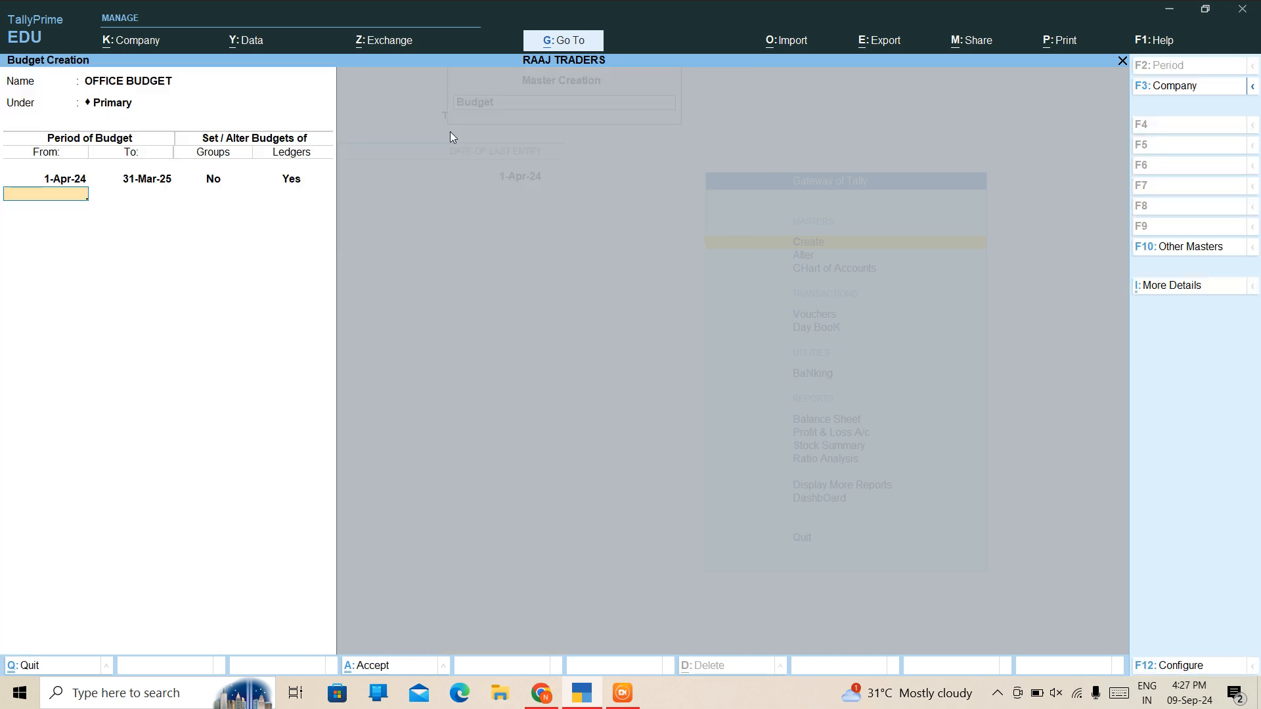
pyautogui.hotkey('ctrl', 'a')
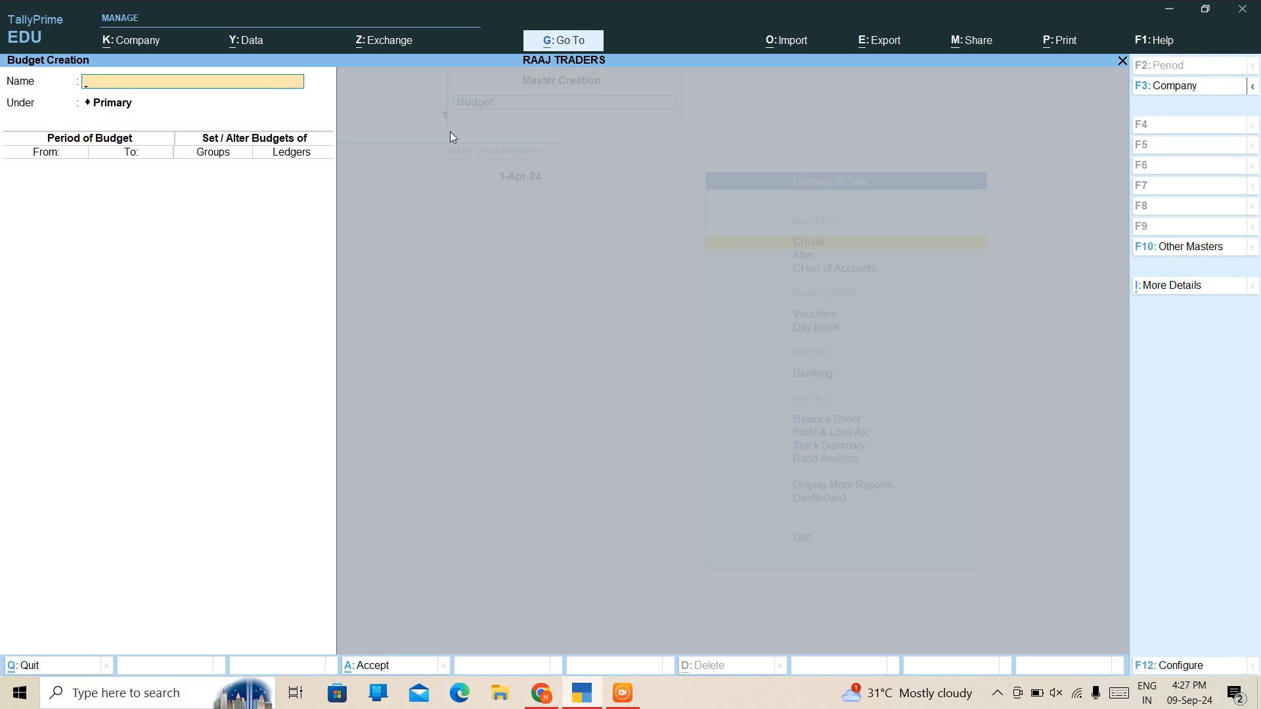
pyautogui.press('Escape')
pyautogui.press('y')
pyautogui.press('Escape')
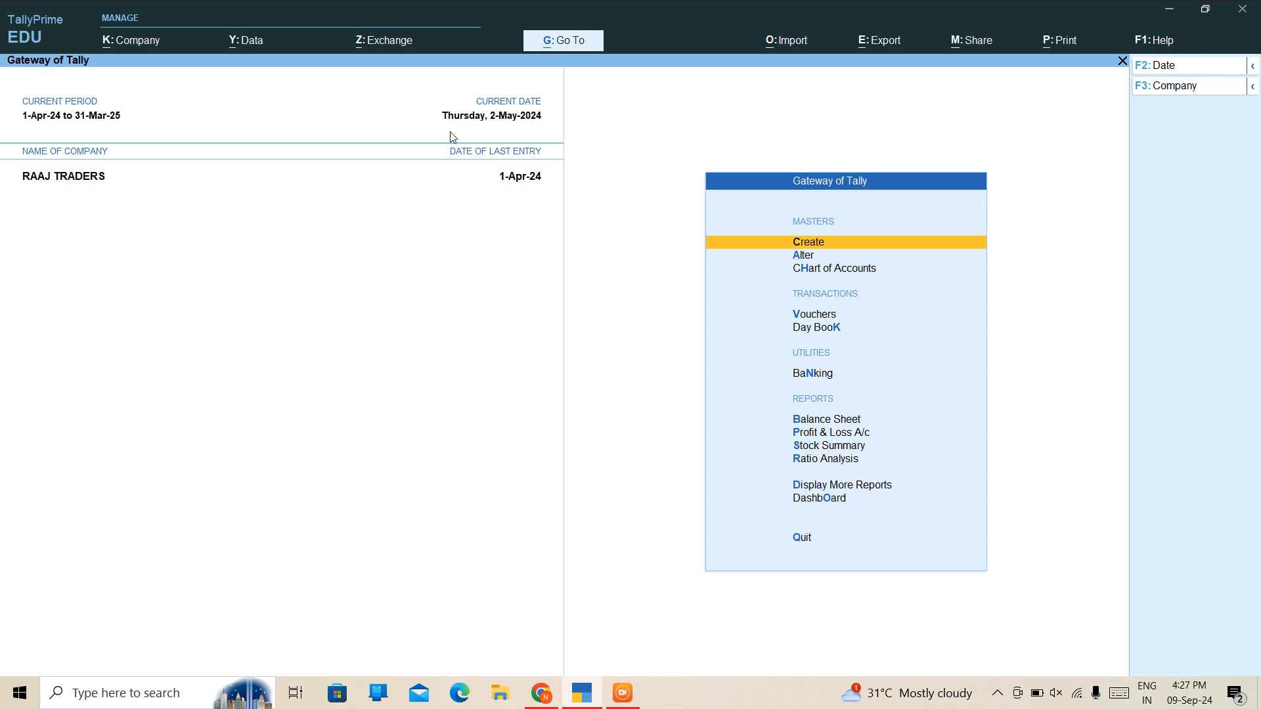
# Step: Open voucher creation and set the voucher date to 1-4-24
pyautogui.press('Down')
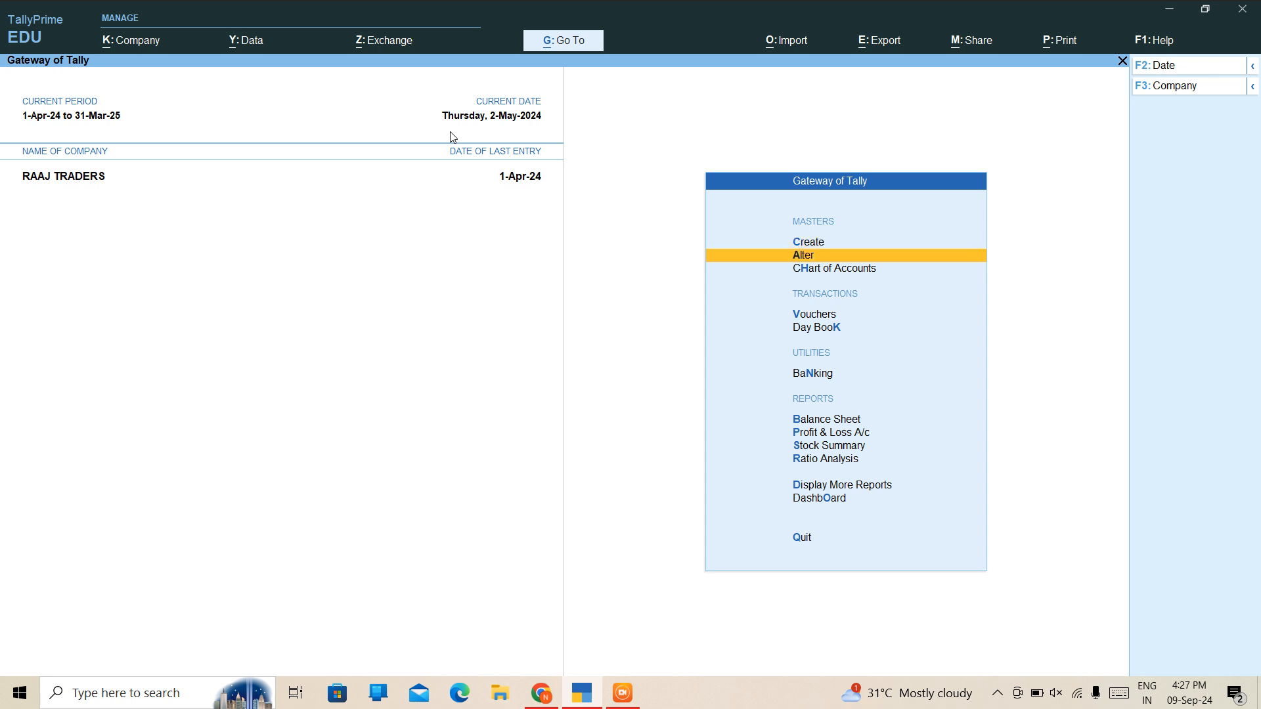
pyautogui.press('Down')
pyautogui.press('Down')
pyautogui.press('Down')
pyautogui.press('Up')
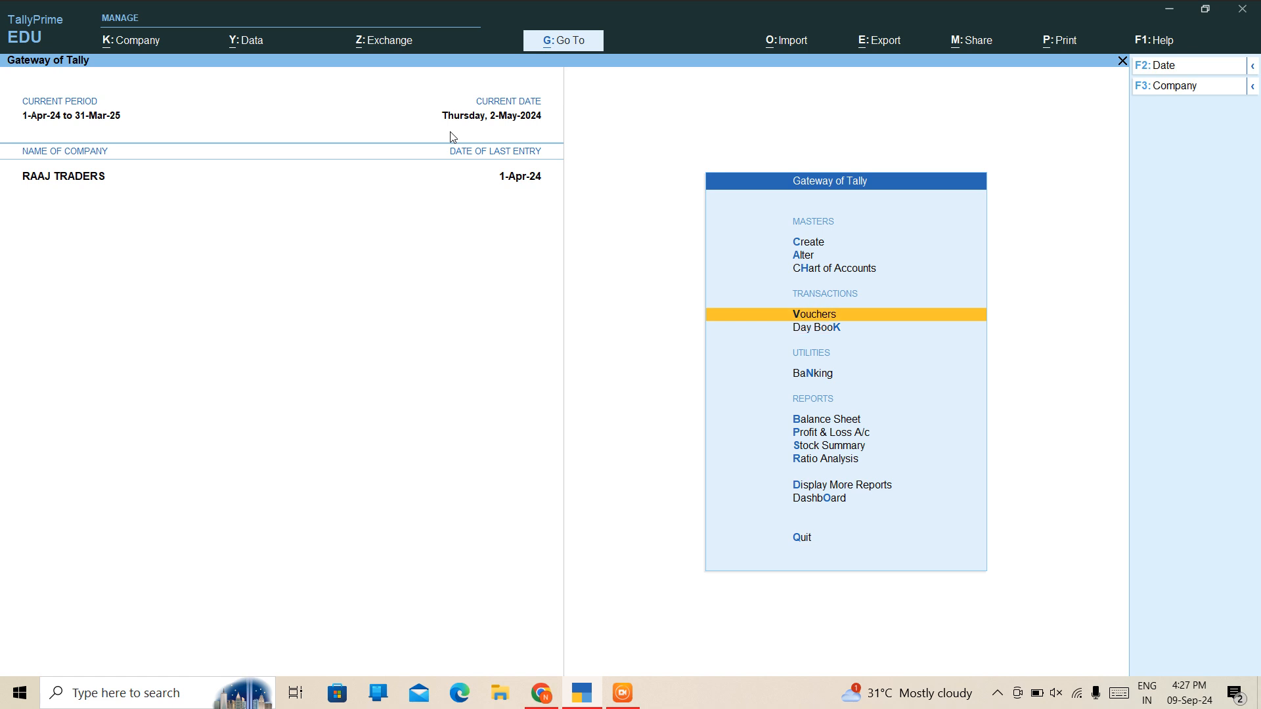
pyautogui.press('Return')
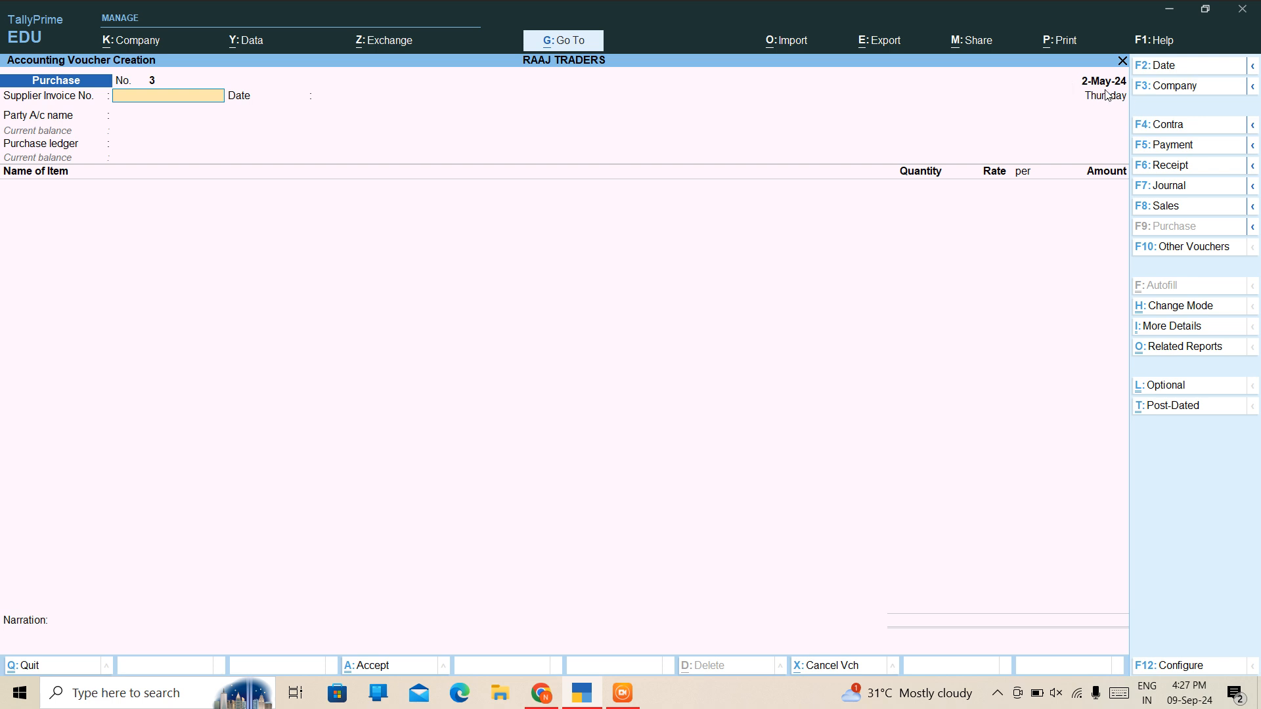
pyautogui.press('F2')
pyautogui.write('1')
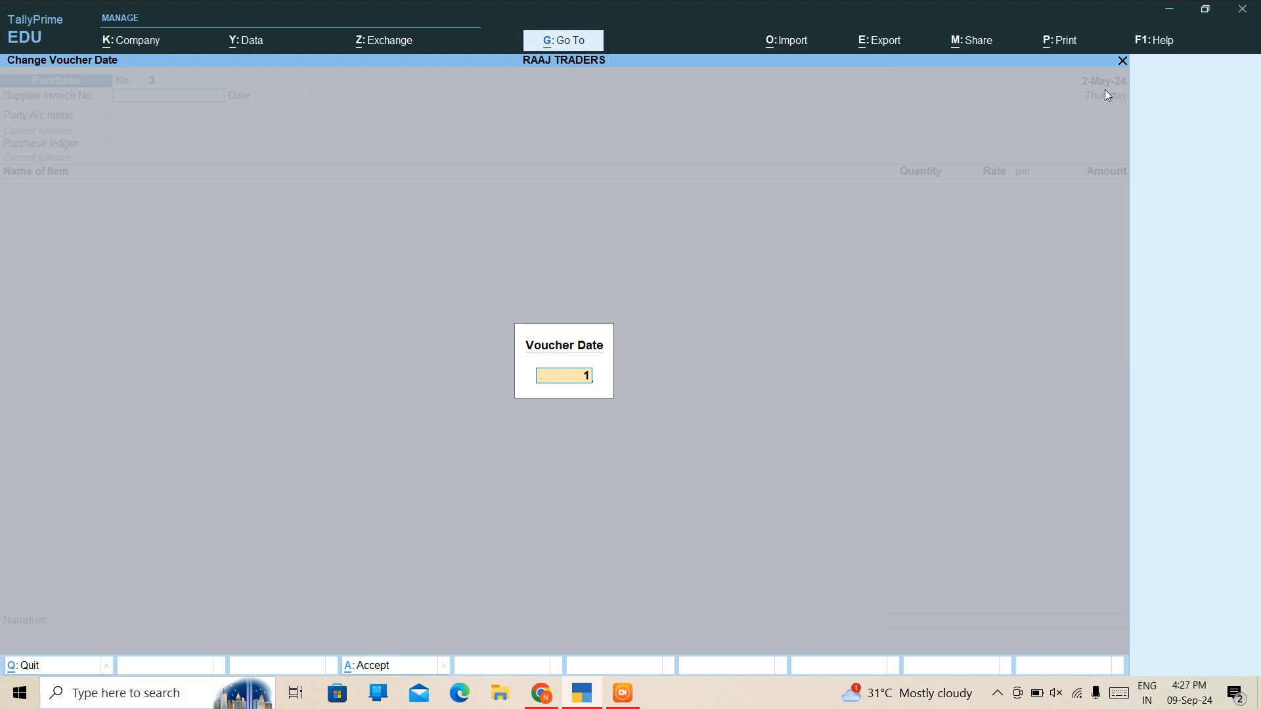
pyautogui.write('-4-24')
pyautogui.press('Return')
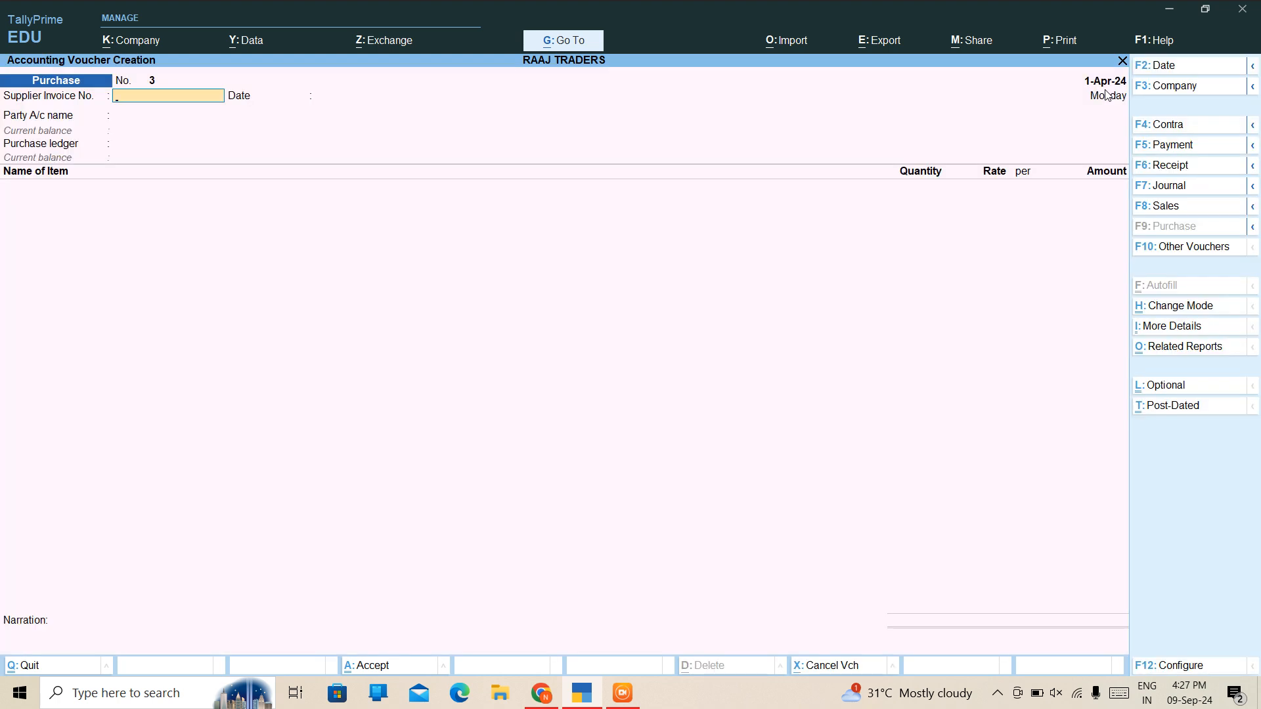
pyautogui.press('ctrl')
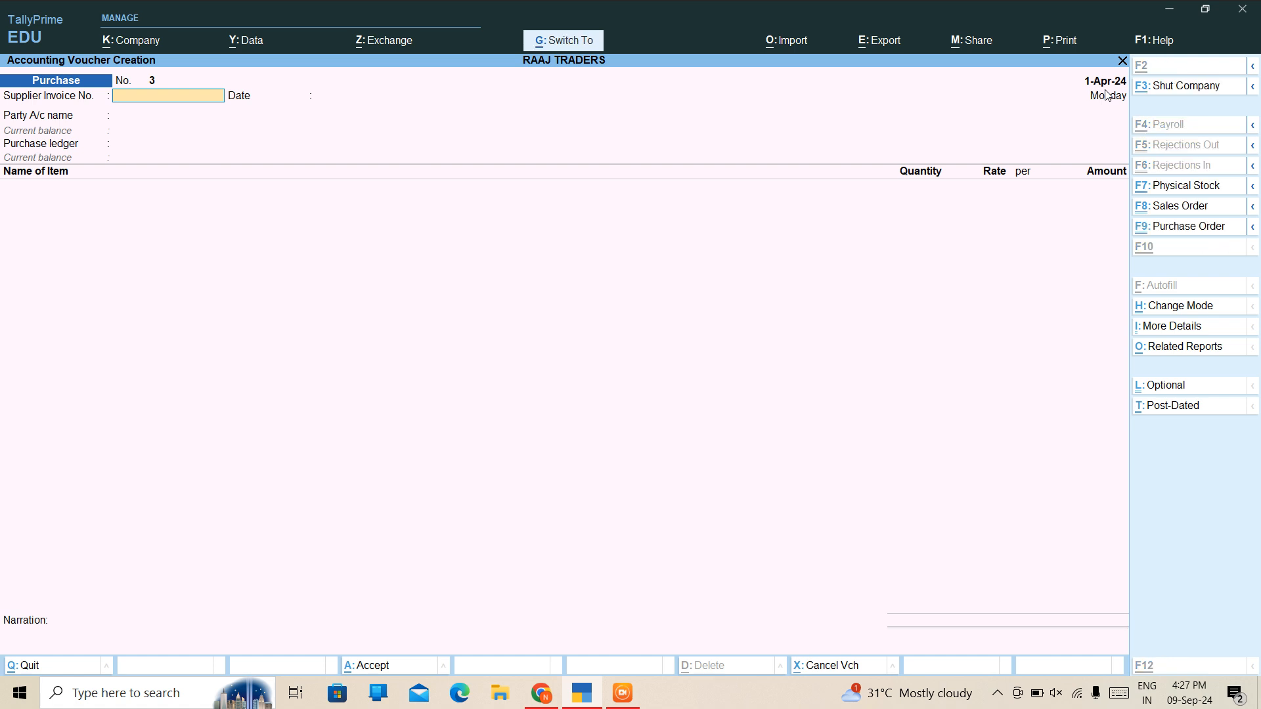
pyautogui.hotkey('ctrl', 'a')
pyautogui.press('Escape')
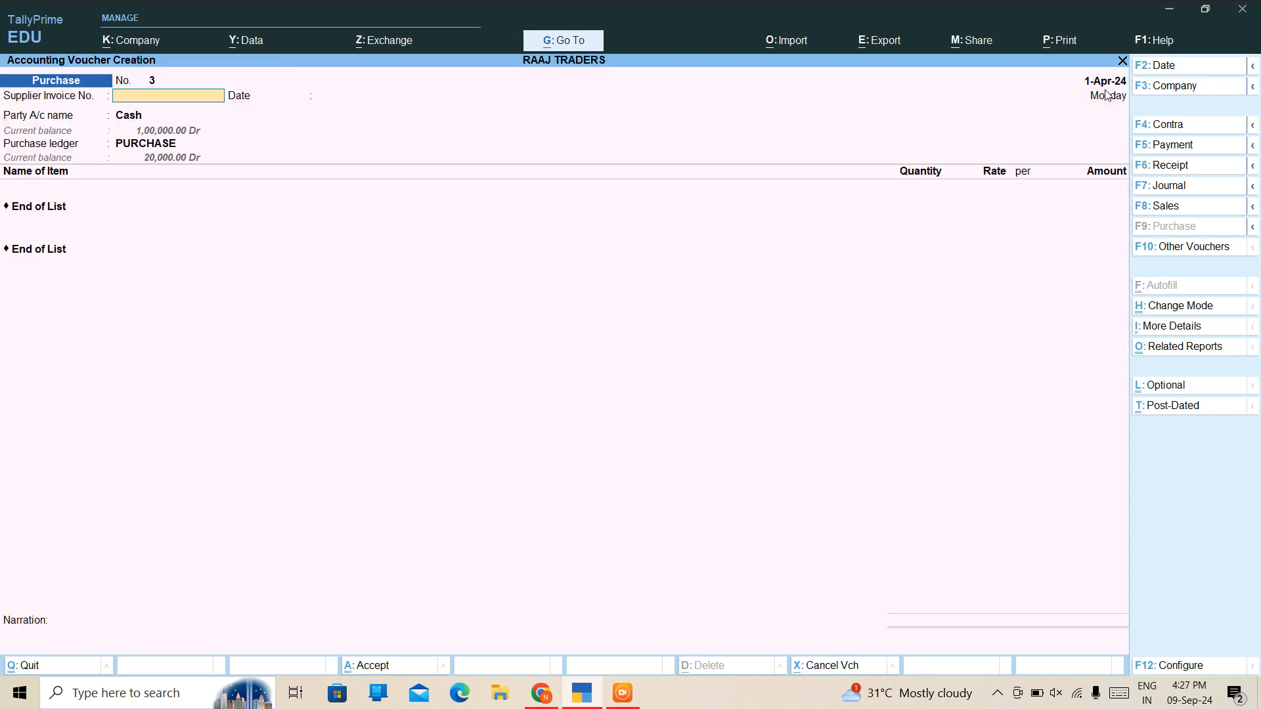
pyautogui.press('Return')
pyautogui.press('Return')
pyautogui.press('Return')
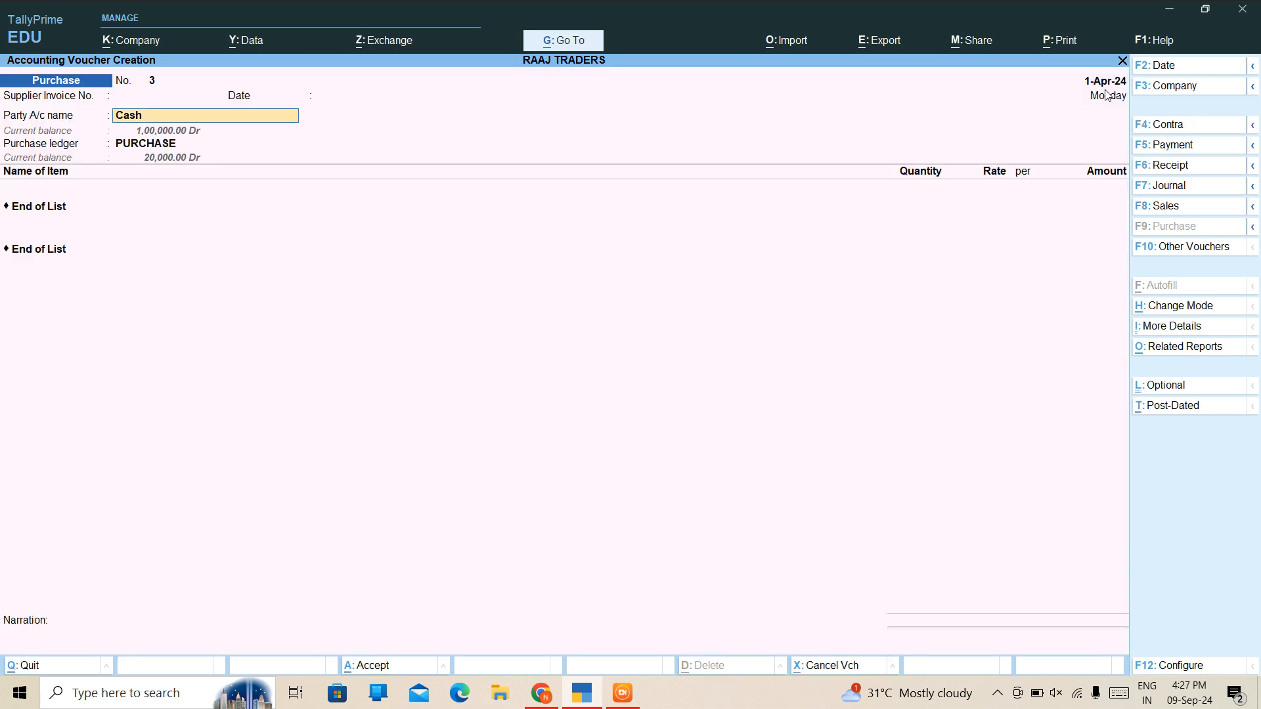
pyautogui.press('Escape')
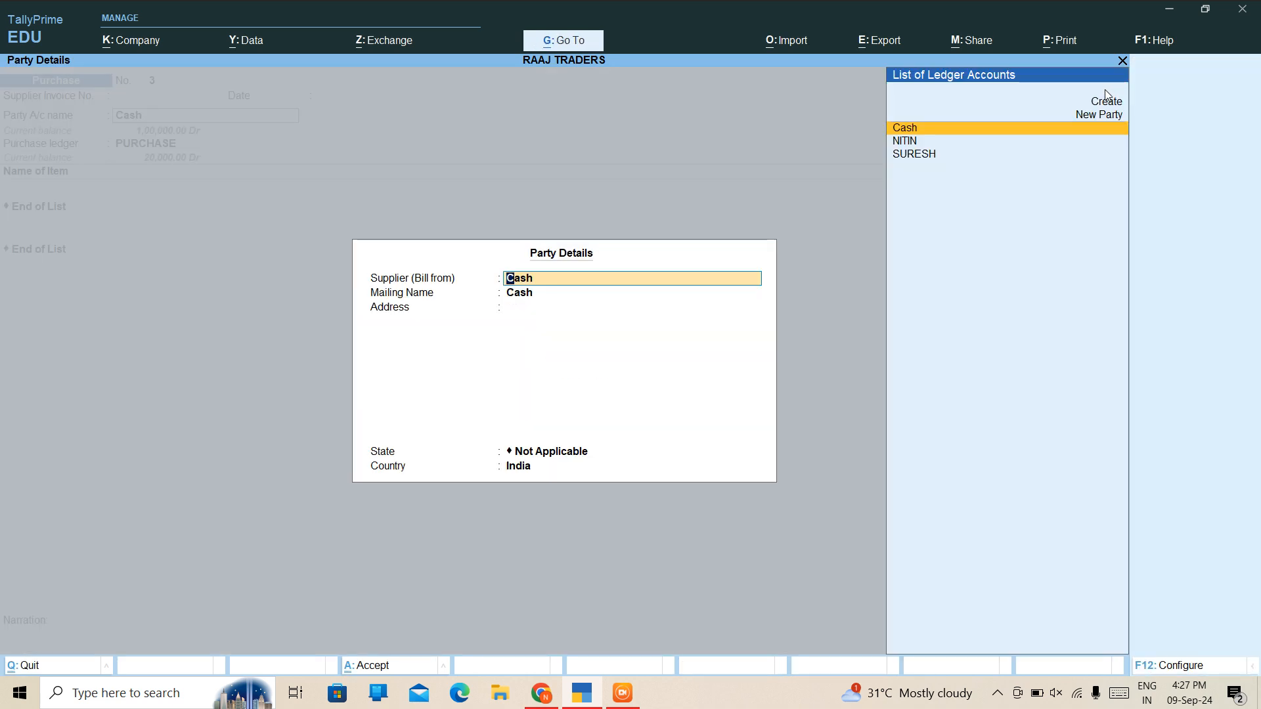
pyautogui.press('BackSpace')
pyautogui.press('Escape')
pyautogui.press('Return')
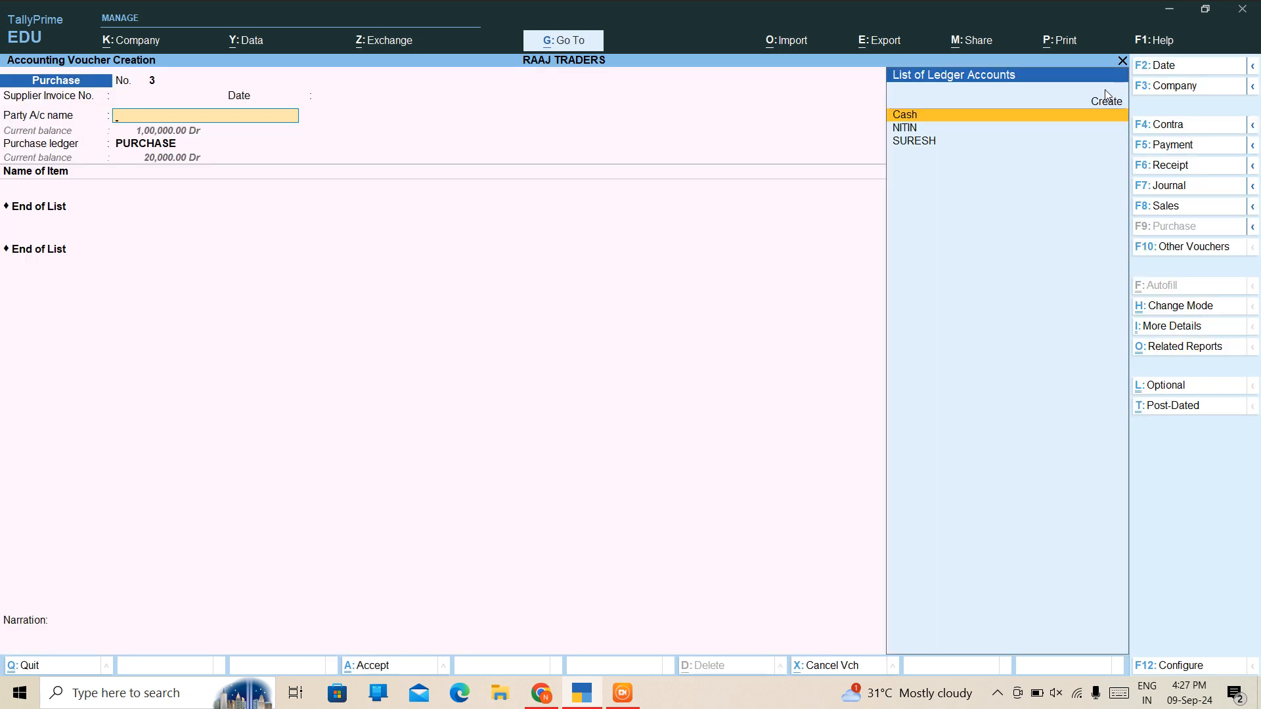
pyautogui.press('Escape')
pyautogui.press('Return')
pyautogui.press('Return')
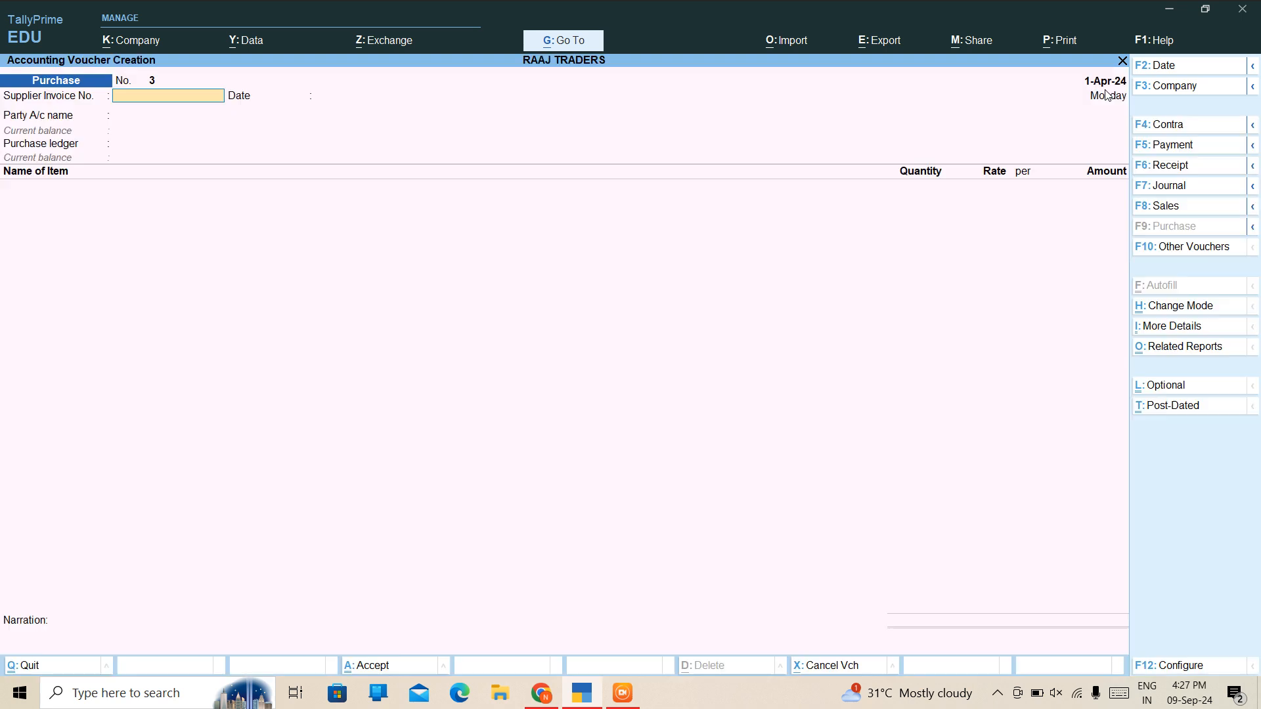
pyautogui.press('Return')
pyautogui.press('Return')
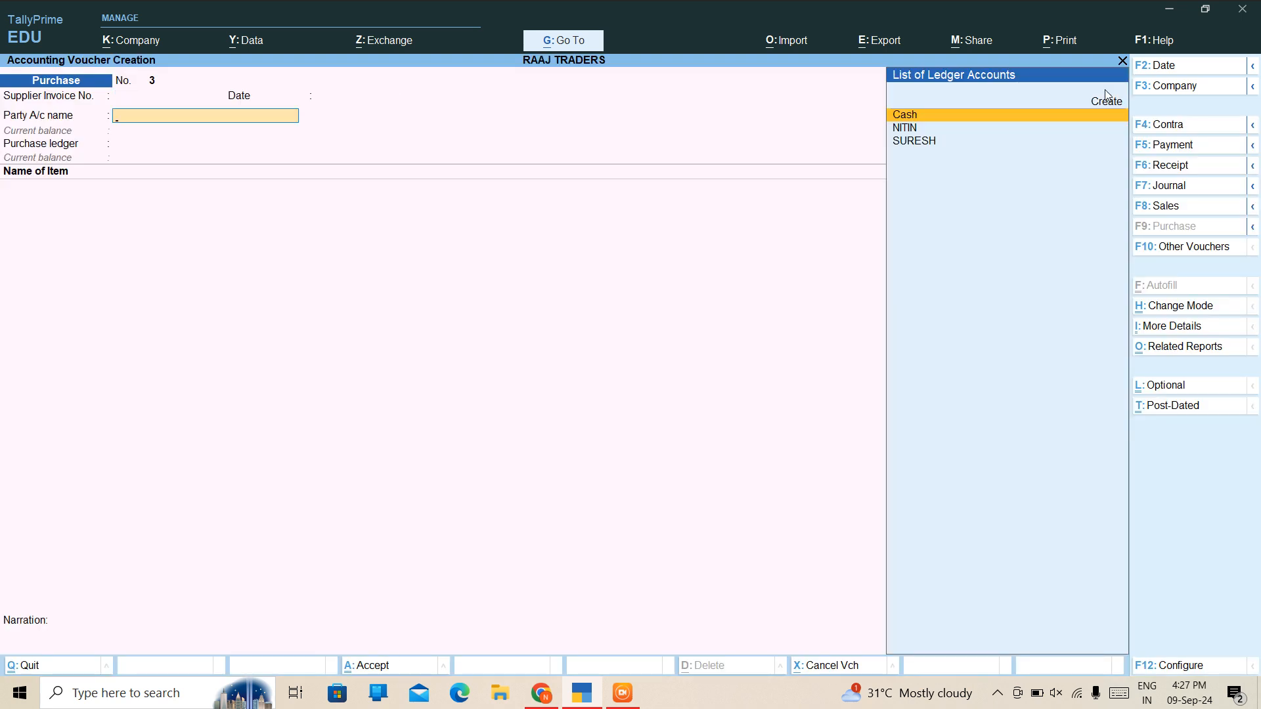
pyautogui.press('Return')
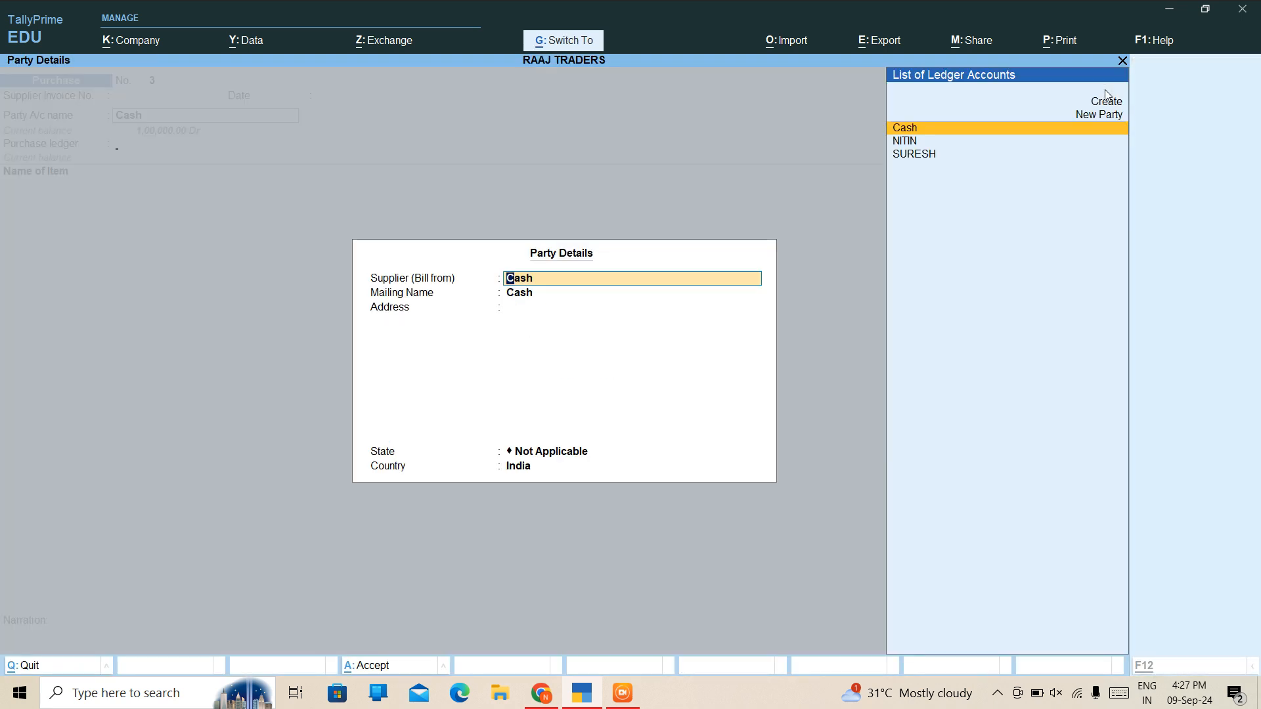
pyautogui.press('Return')
pyautogui.press('Escape')
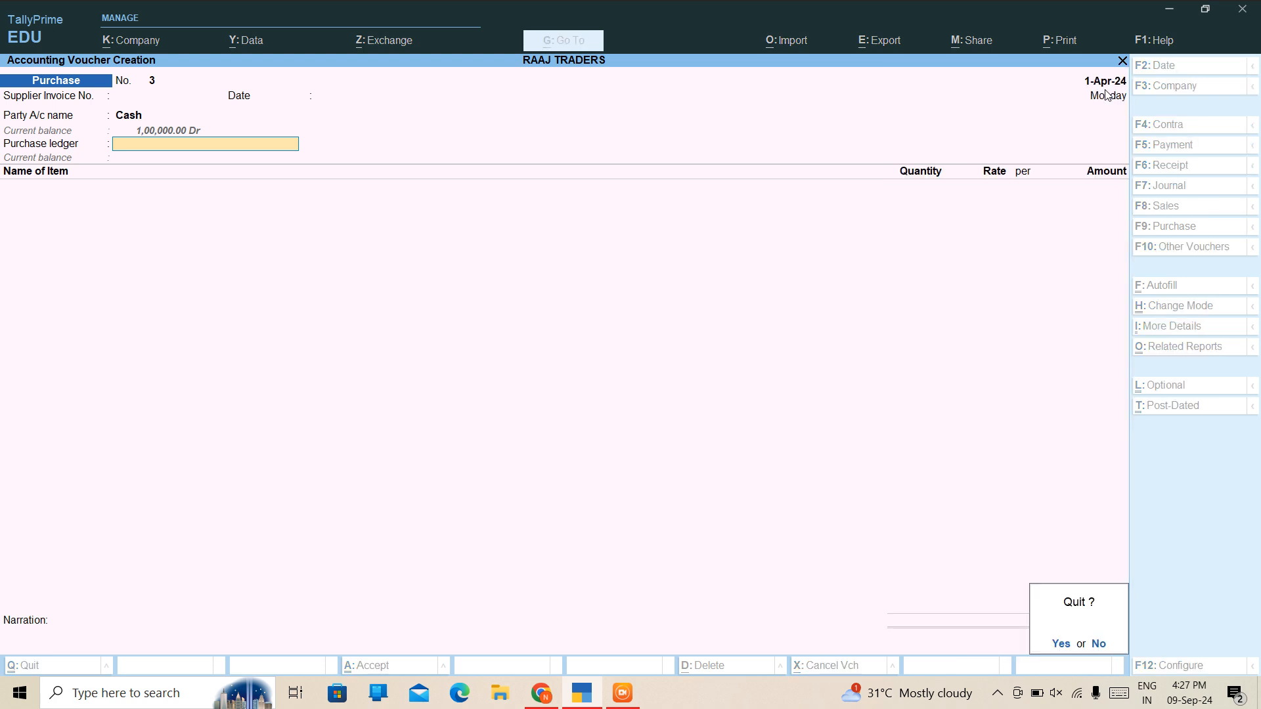
pyautogui.press('y')
pyautogui.press('Return')
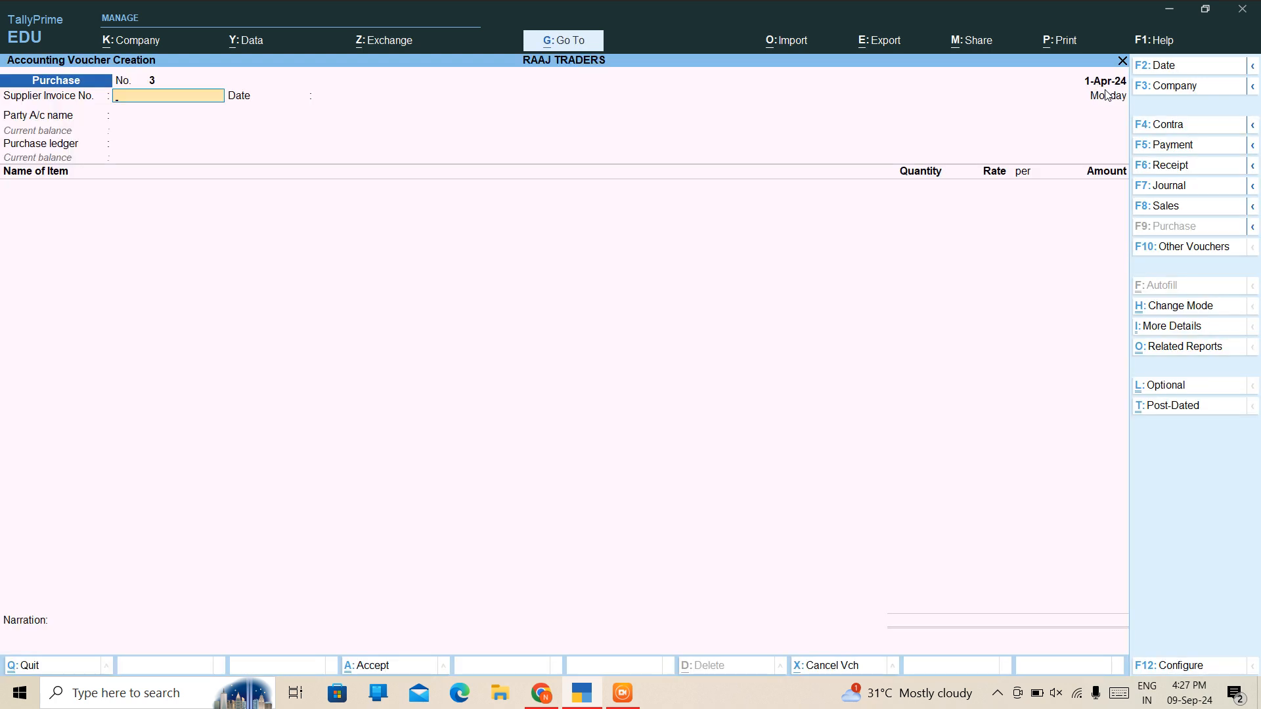
# Step: Start a payment voucher and select CONVEYANCE EXPENSES as the debit account
pyautogui.press('F5')
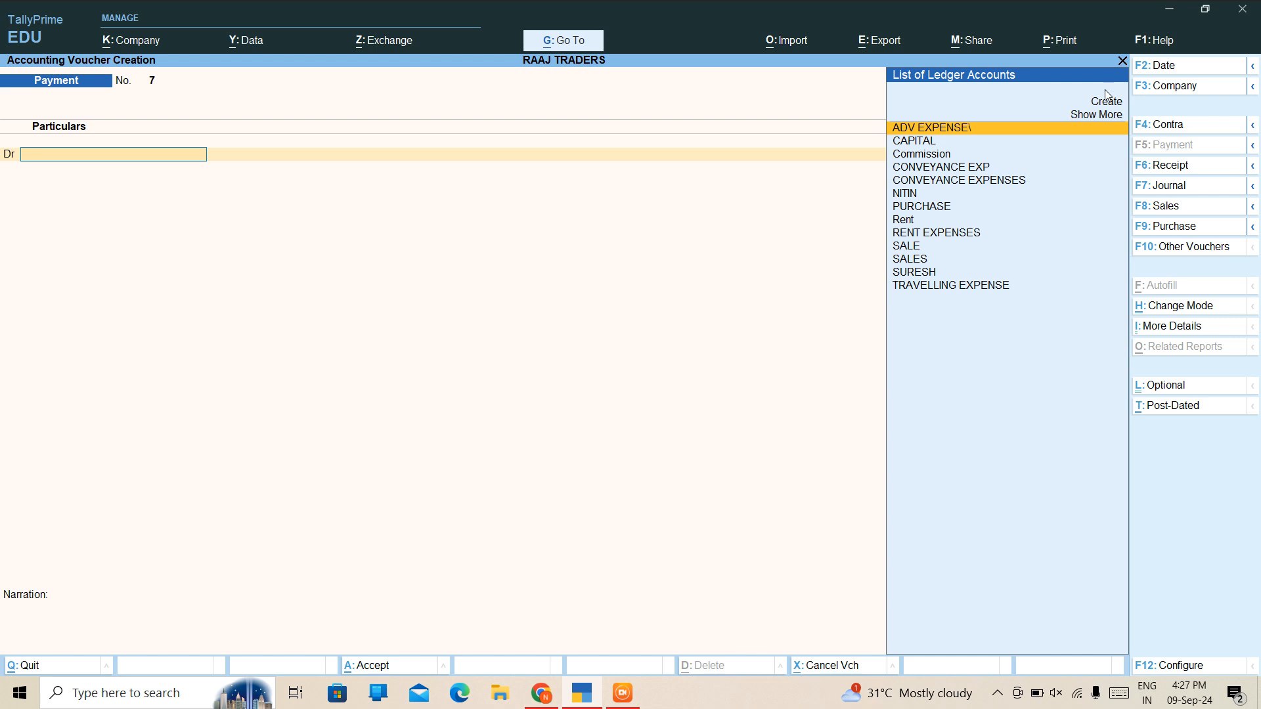
pyautogui.write('AD')
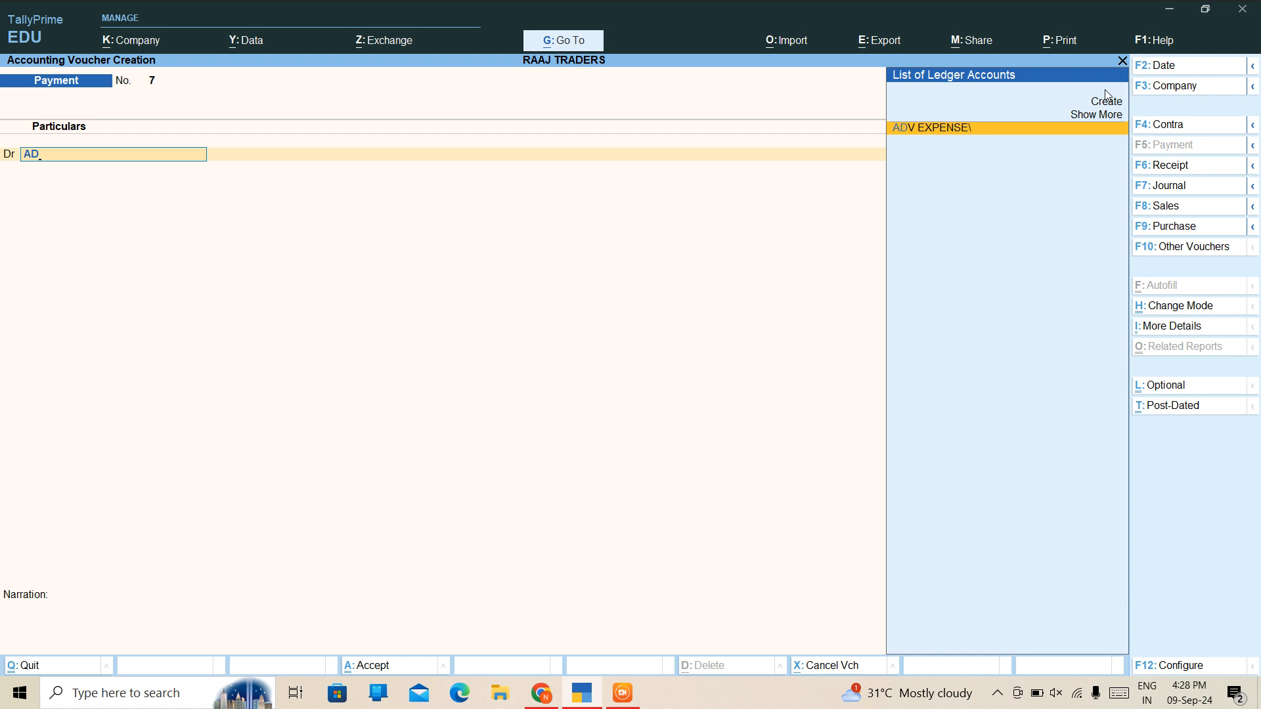
pyautogui.press('BackSpace')
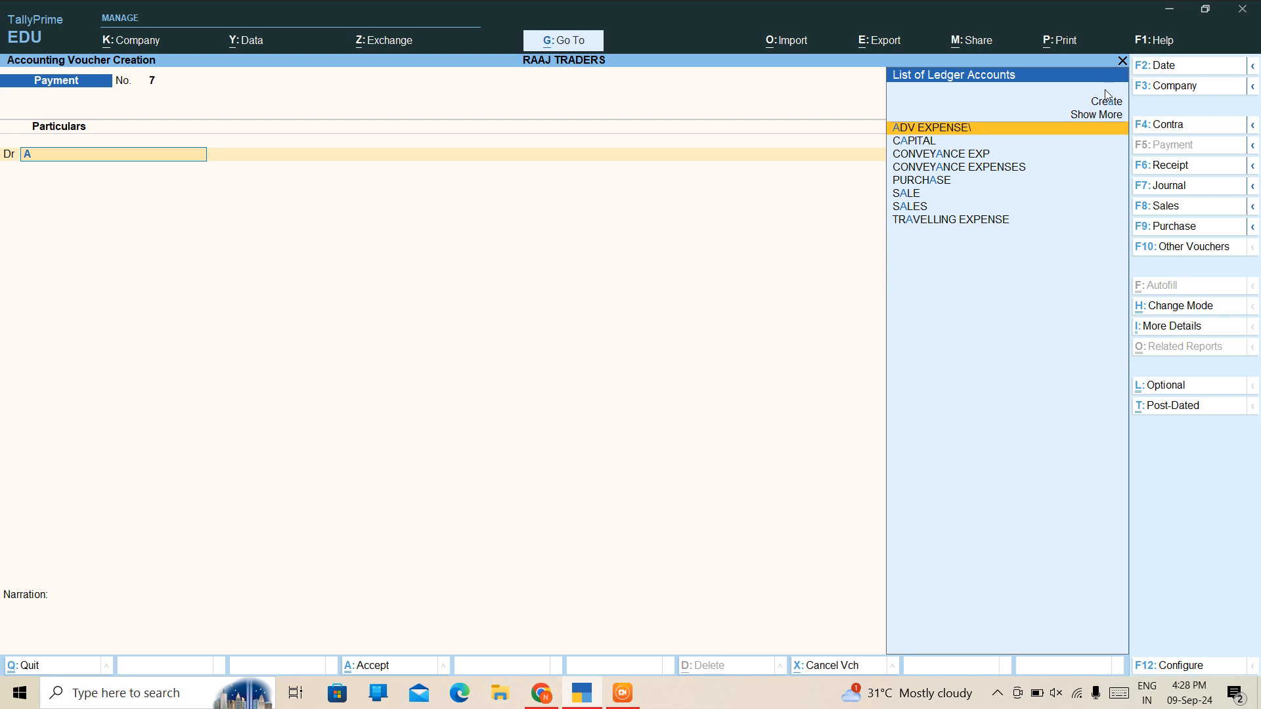
pyautogui.press('Down')
pyautogui.press('Down')
pyautogui.press('Down')
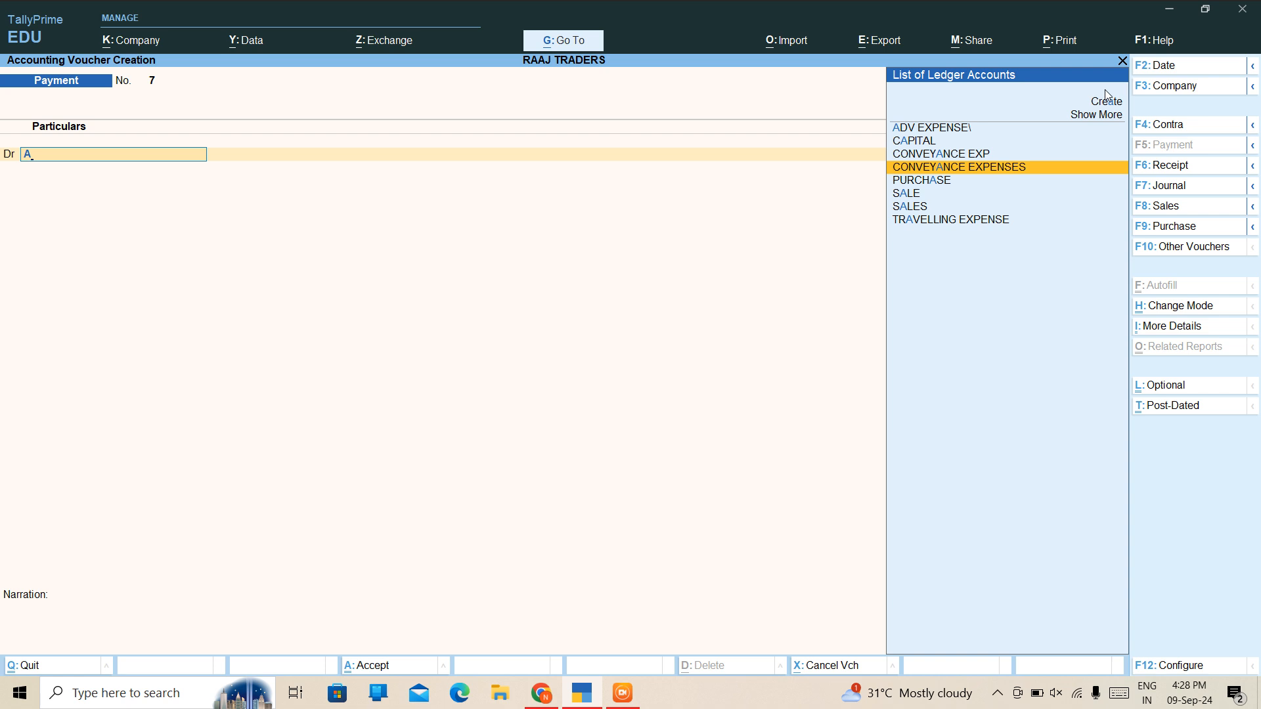
pyautogui.press('Return')
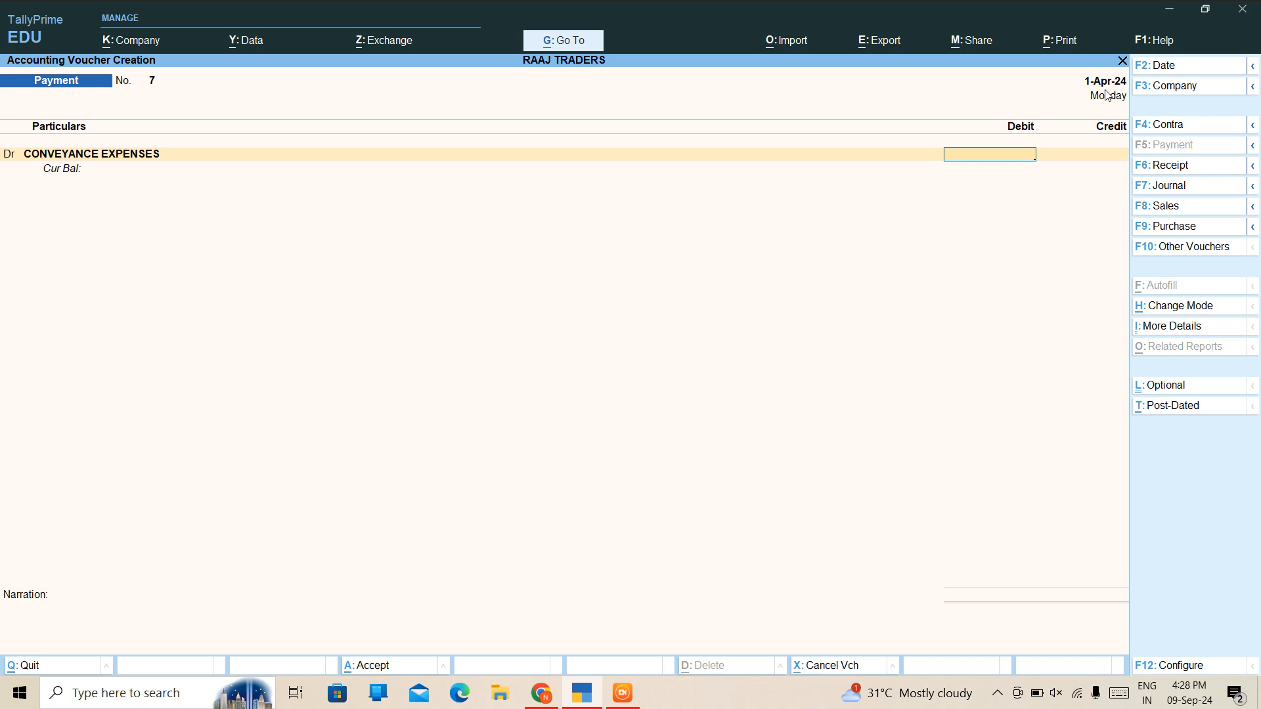
# Step: Enter a debit of 20,000 for CONVEYANCE EXPENSES, credit it to Cash, and save the payment voucher
pyautogui.write('20000')
pyautogui.press('Return')
pyautogui.press('Return')
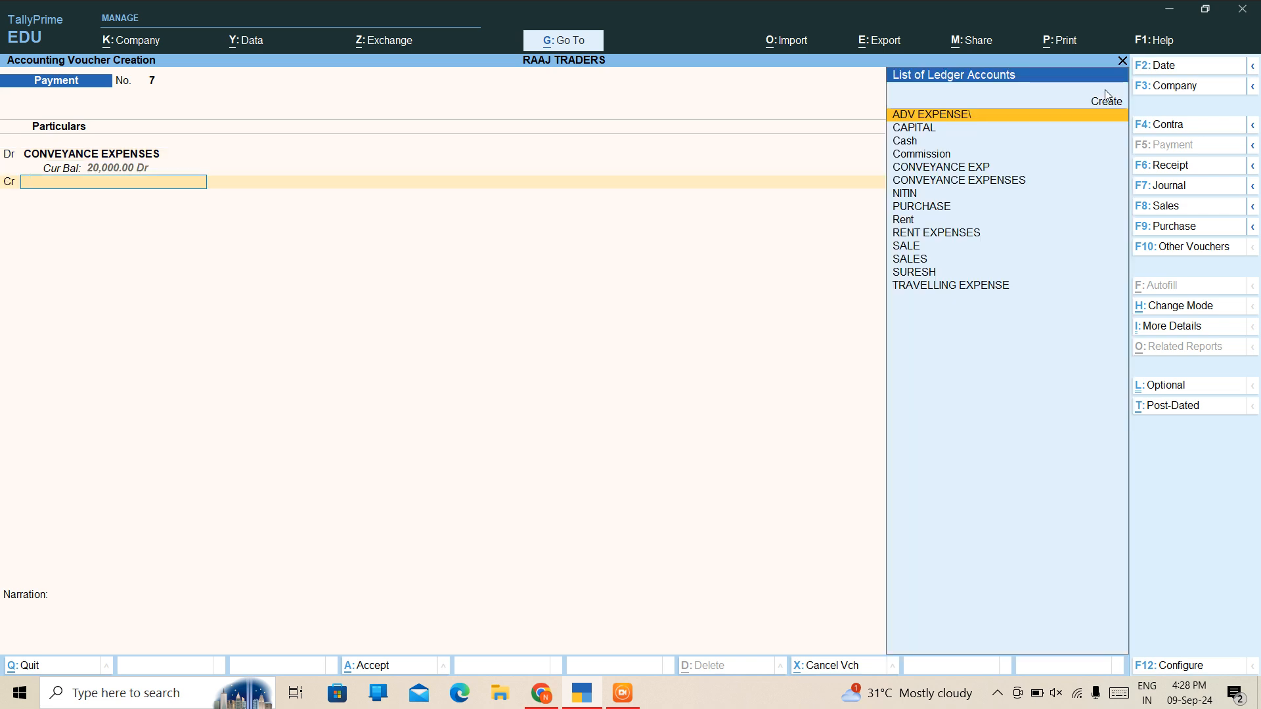
pyautogui.write('c')
pyautogui.press('Down')
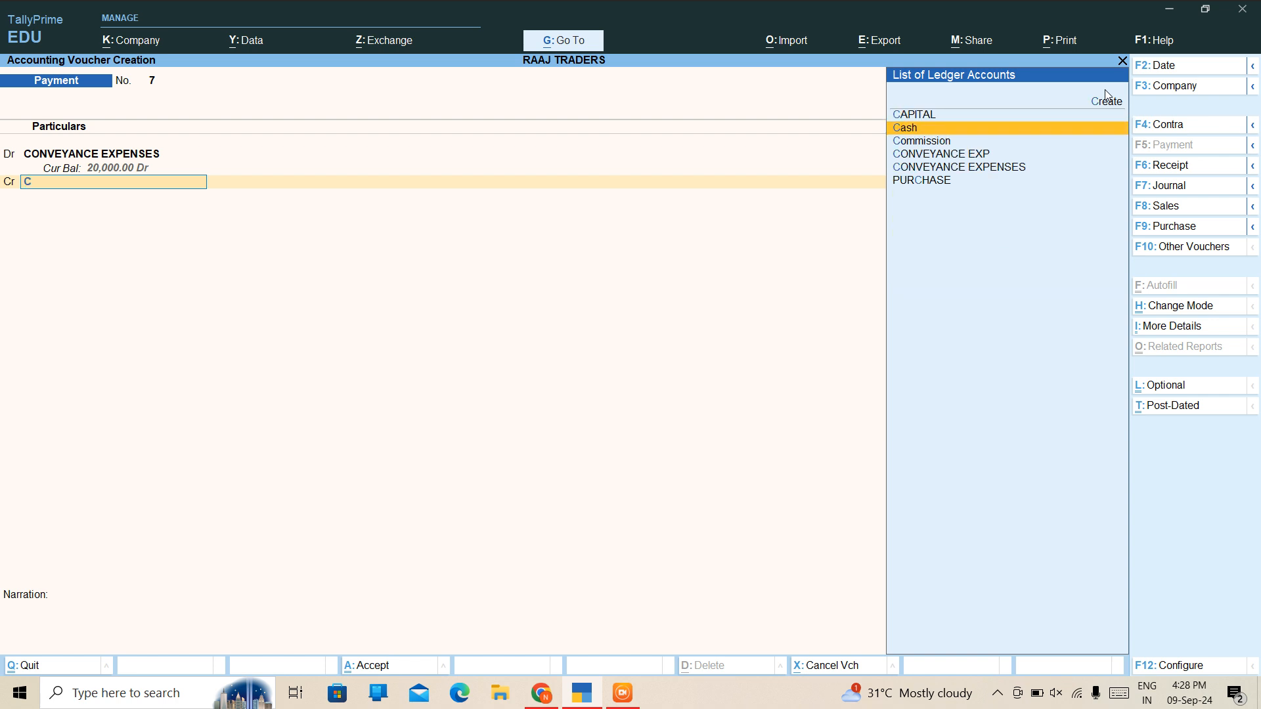
pyautogui.press('Return')
pyautogui.hotkey('ctrl', 'a')
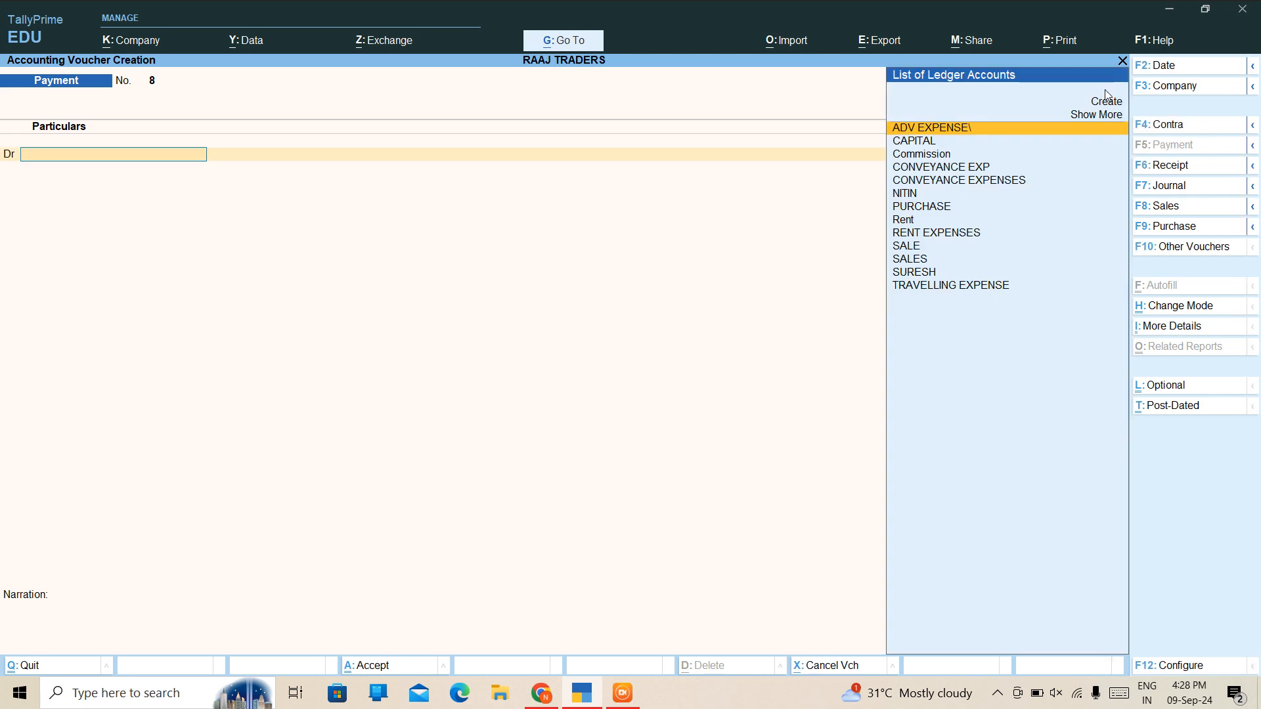
# Step: Select RENT EXPENSES as the debit account in the new payment voucher
pyautogui.press('Down')
pyautogui.press('Down')
pyautogui.press('Down')
pyautogui.press('Down')
pyautogui.press('Down')
pyautogui.press('Down')
pyautogui.press('Down')
pyautogui.press('Down')
pyautogui.press('Down')
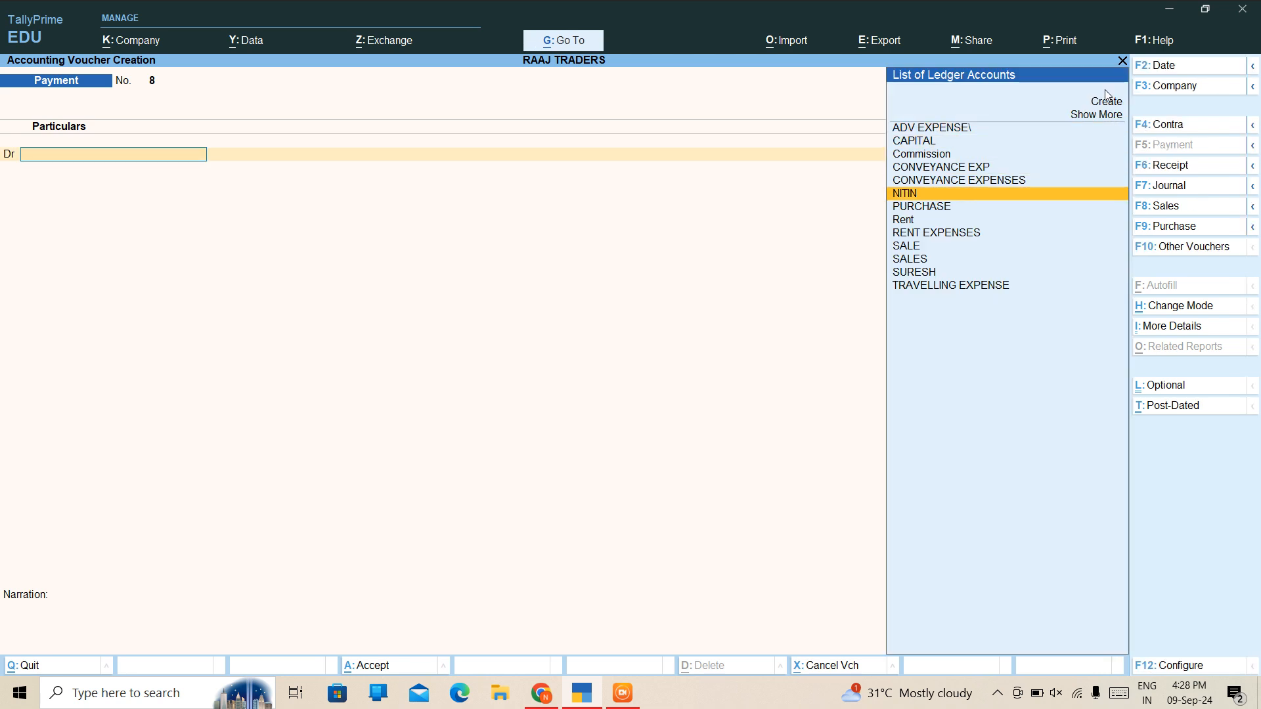
pyautogui.press('Up')
pyautogui.press('Return')
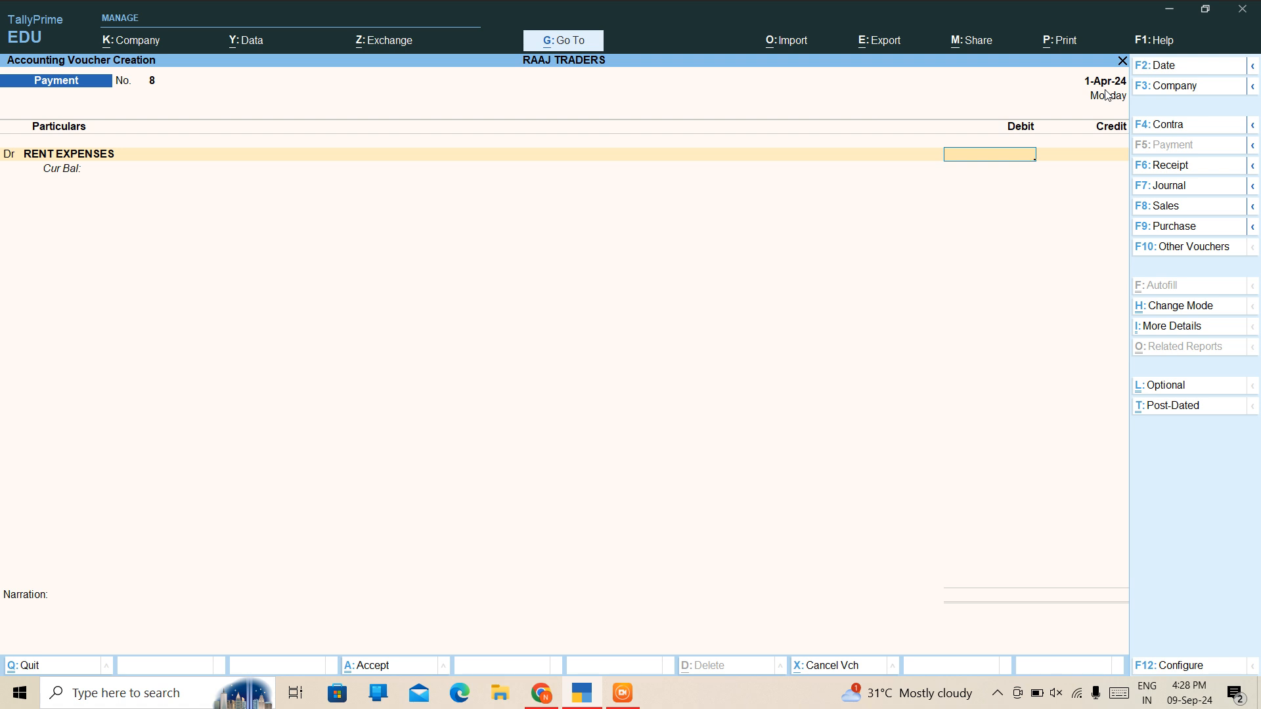
# Step: Enter a debit of 20,000 for RENT EXPENSES, credit it to Cash, and save the payment voucher
pyautogui.write('20000')
pyautogui.press('Return')
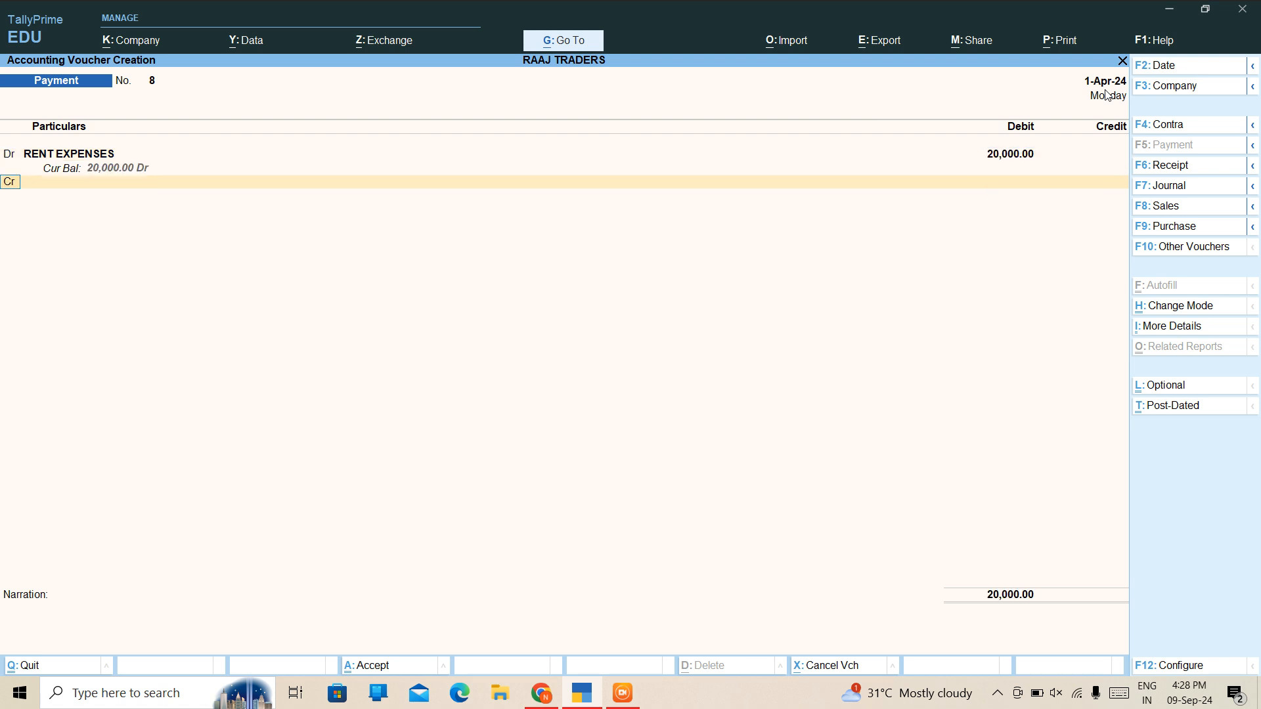
pyautogui.write('CA')
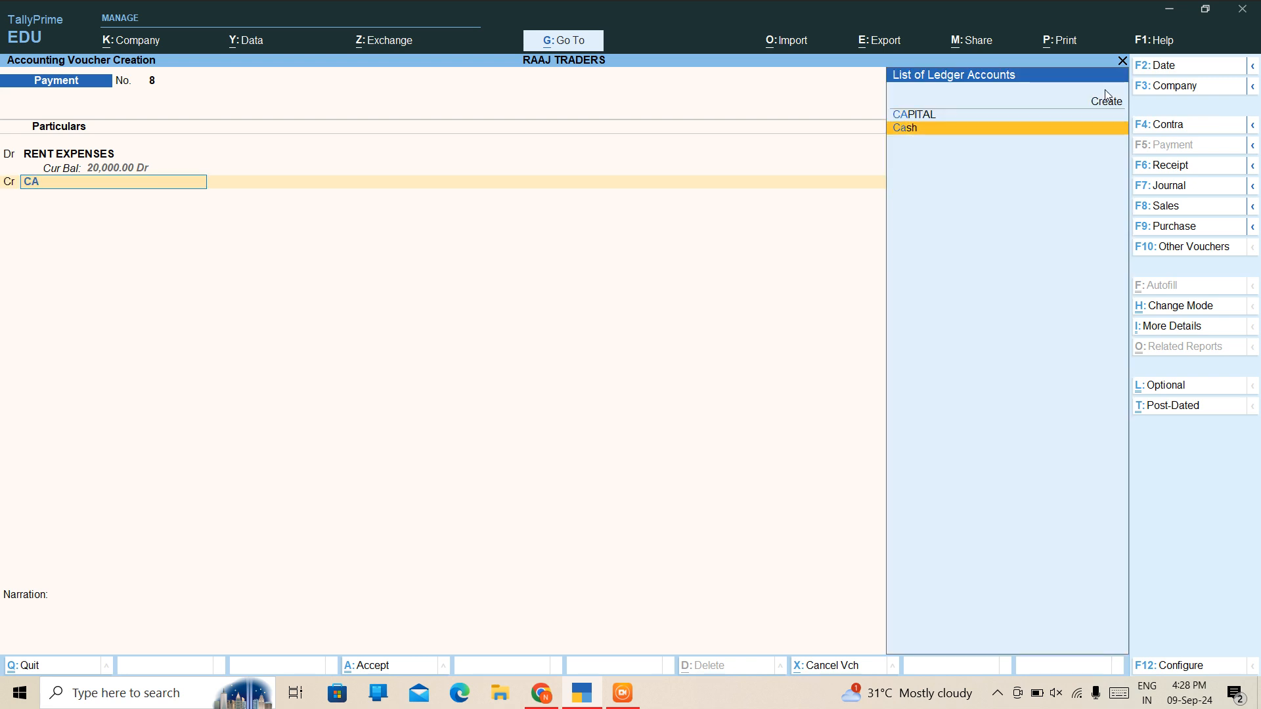
pyautogui.press('Return')
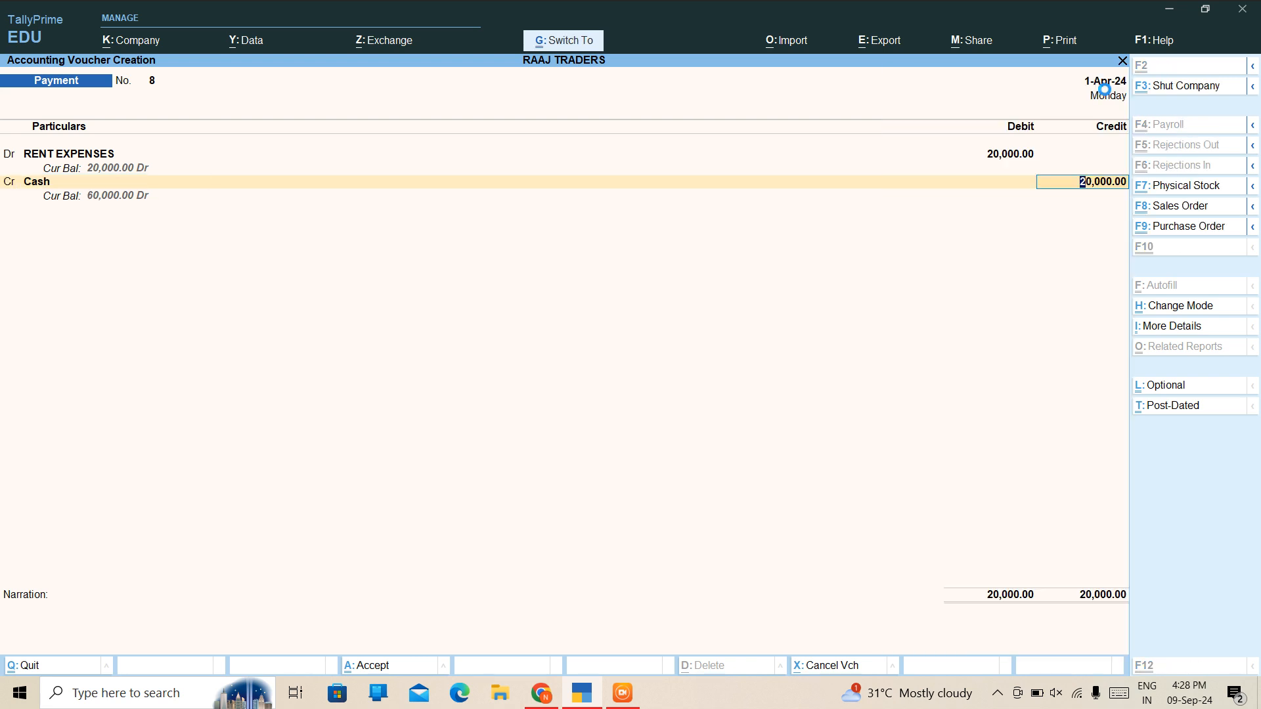
pyautogui.hotkey('ctrl', 'a')
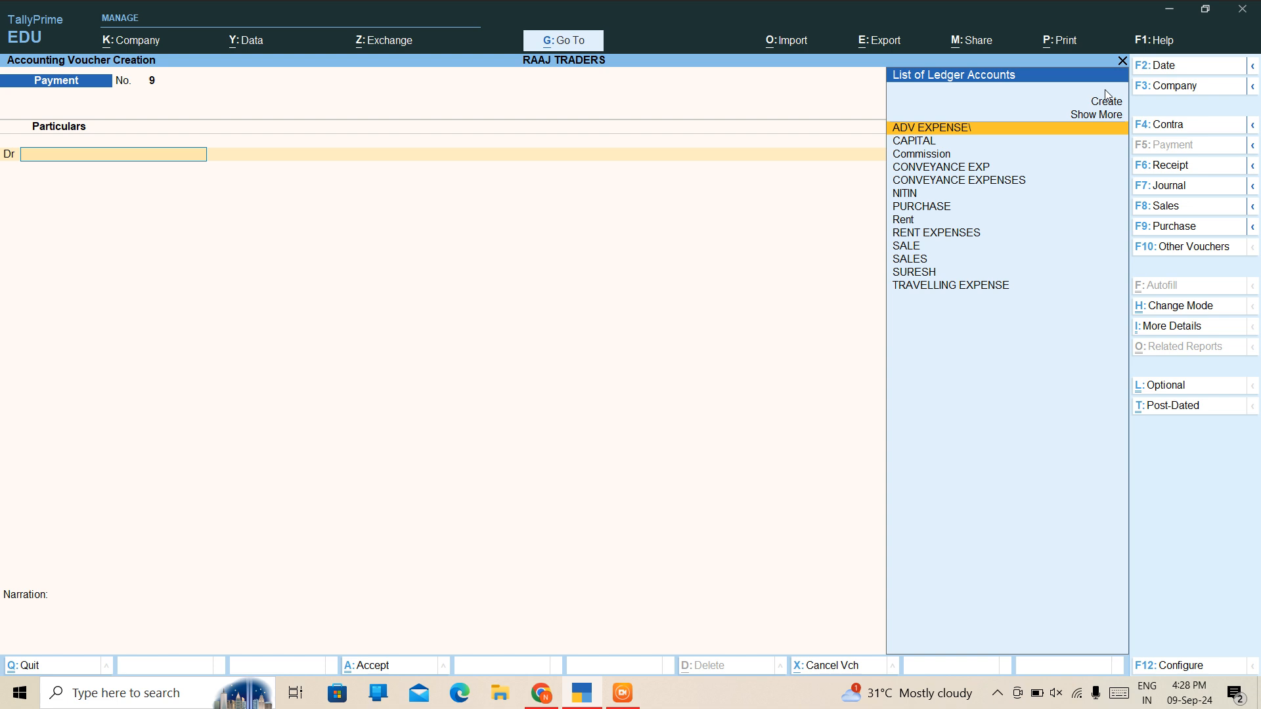
# Step: Select TRAVELLING EXPENSE as the debit account in the new payment voucher
pyautogui.press('Down')
pyautogui.press('Down')
pyautogui.press('Down')
pyautogui.press('Down')
pyautogui.press('Down')
pyautogui.press('Down')
pyautogui.press('Down')
pyautogui.press('Down')
pyautogui.press('Down')
pyautogui.press('Down')
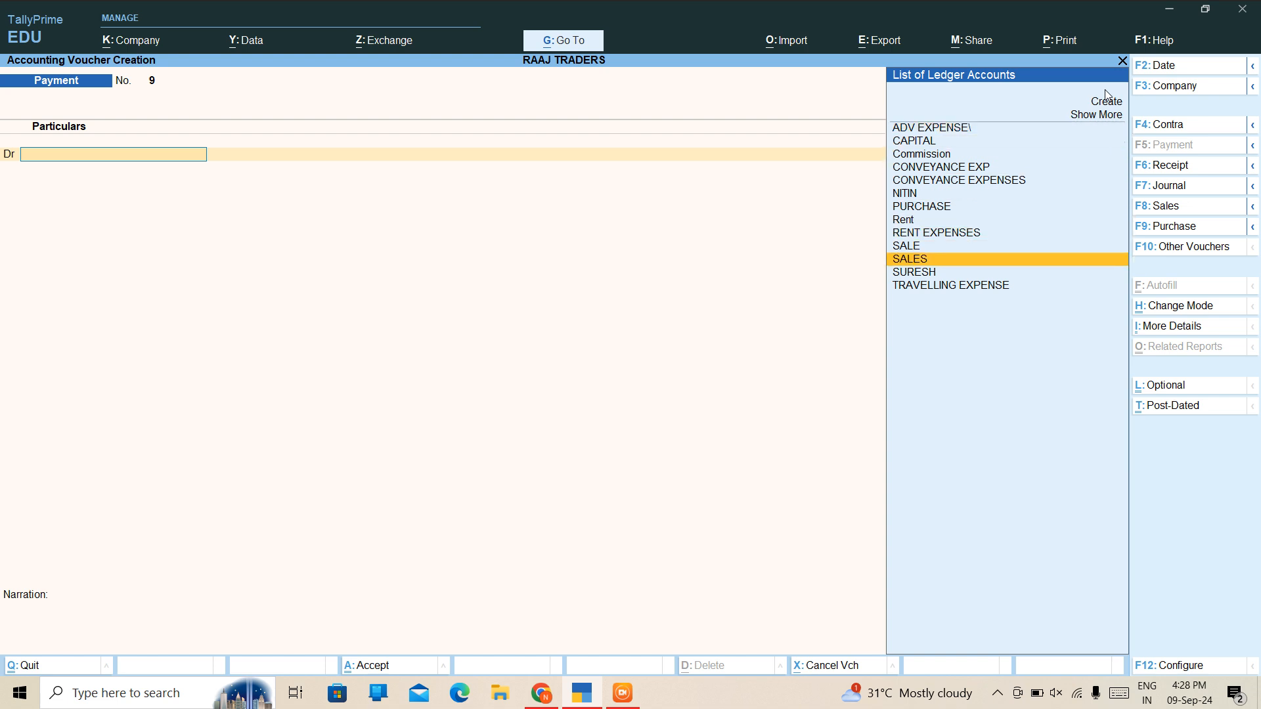
pyautogui.press('Down')
pyautogui.press('Down')
pyautogui.press('Return')
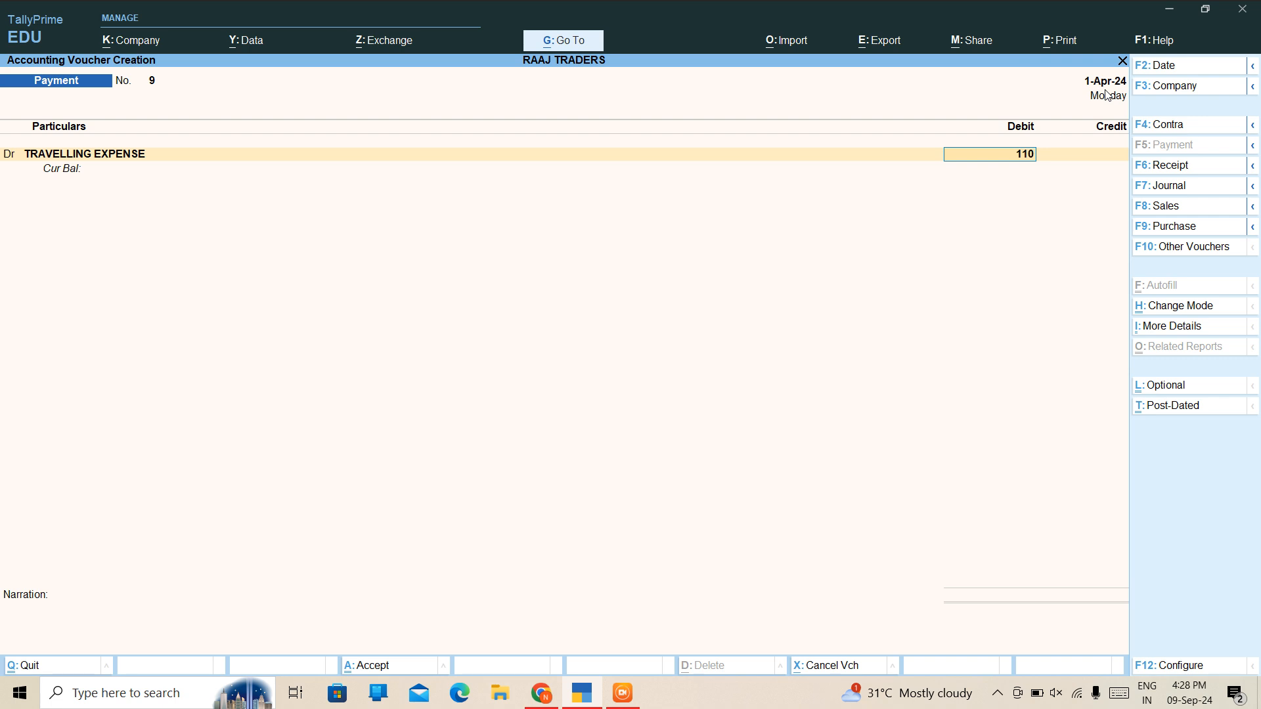
# Step: Enter a debit of 11,000 for TRAVELLING EXPENSE, credit it to Cash, and save the payment voucher
pyautogui.write('00')
pyautogui.press('Return')
pyautogui.press('Return')
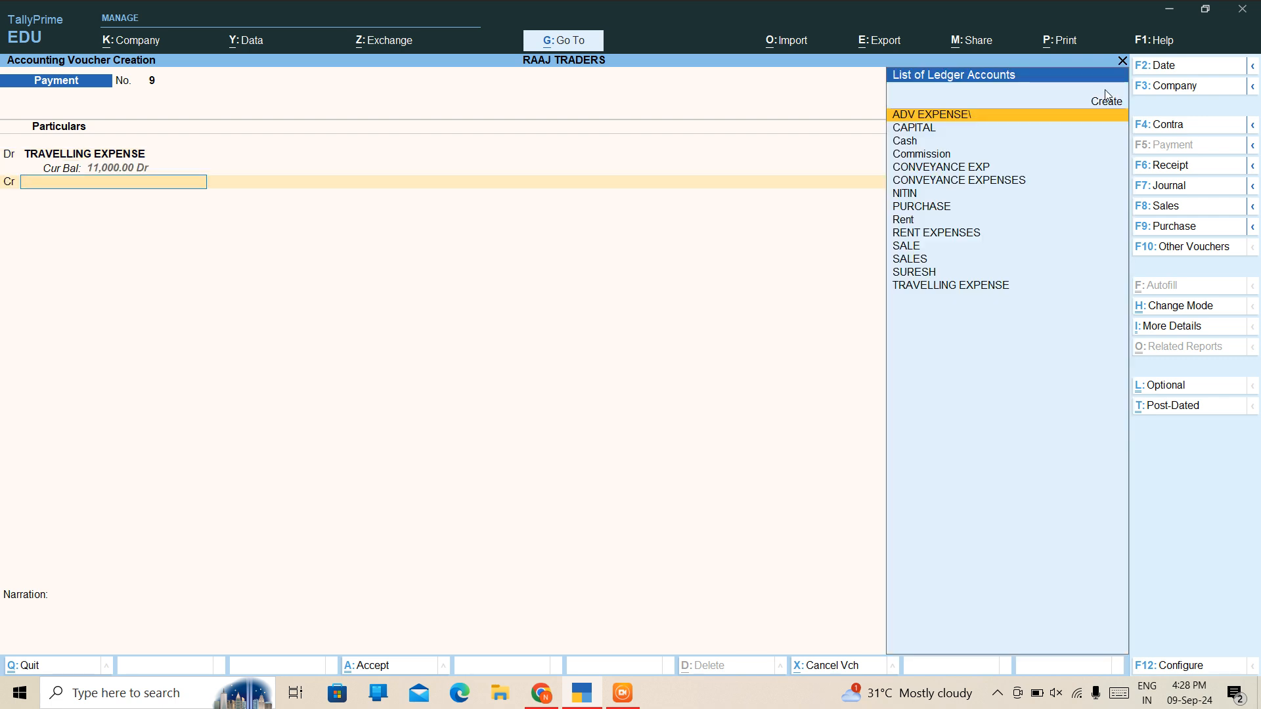
pyautogui.write('CA')
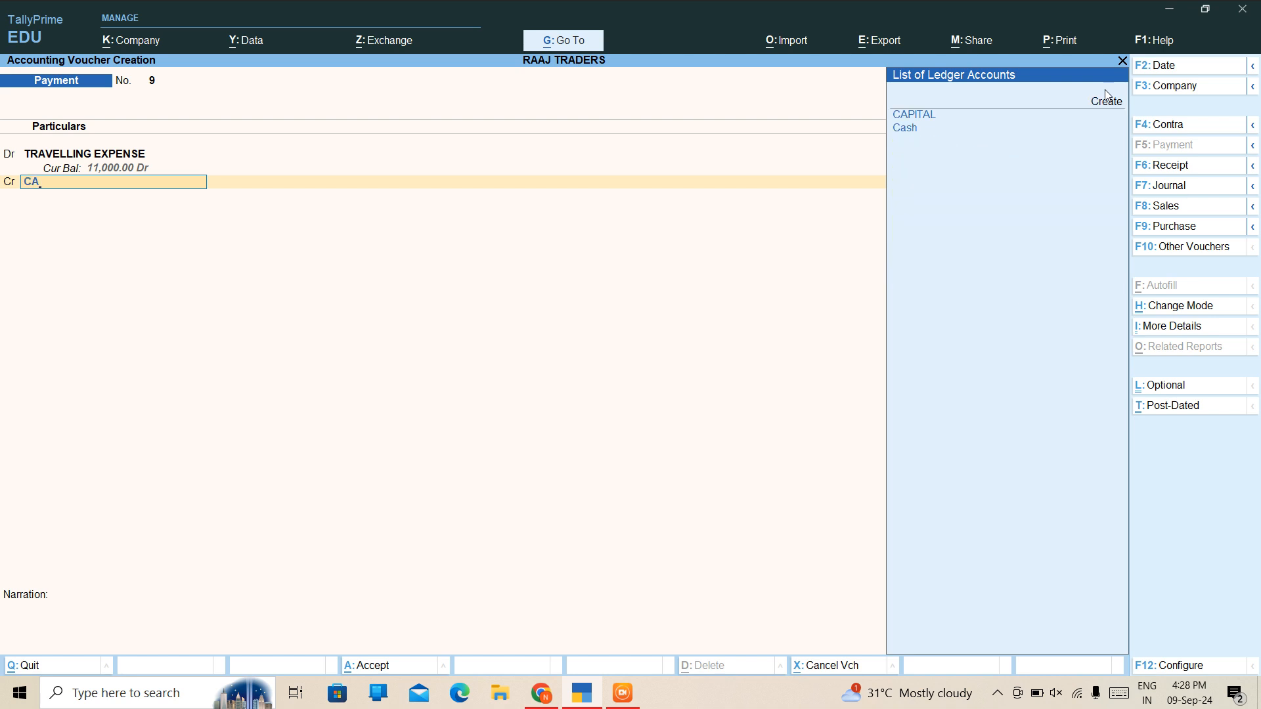
pyautogui.press('Down')
pyautogui.press('Return')
pyautogui.hotkey('ctrl', 'a')
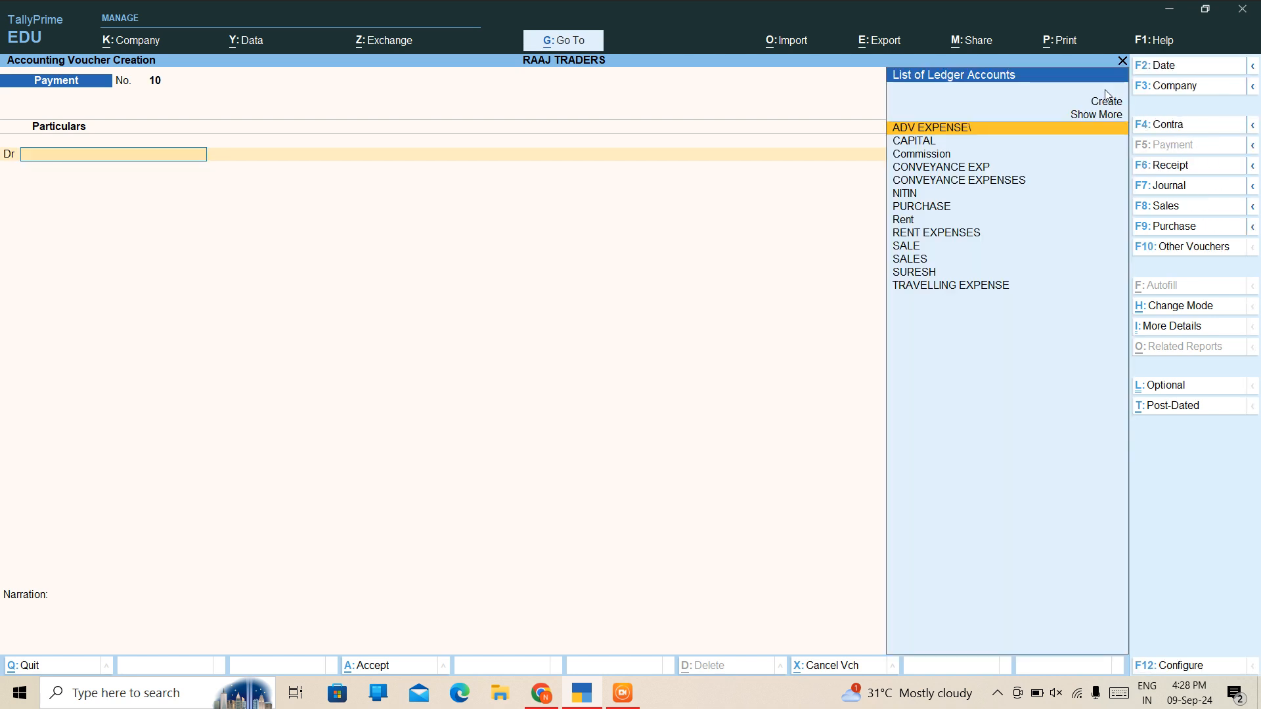
# Step: Leave voucher creation and review the three expense payment vouchers in the Day Book
pyautogui.press('Escape')
pyautogui.press('Down')
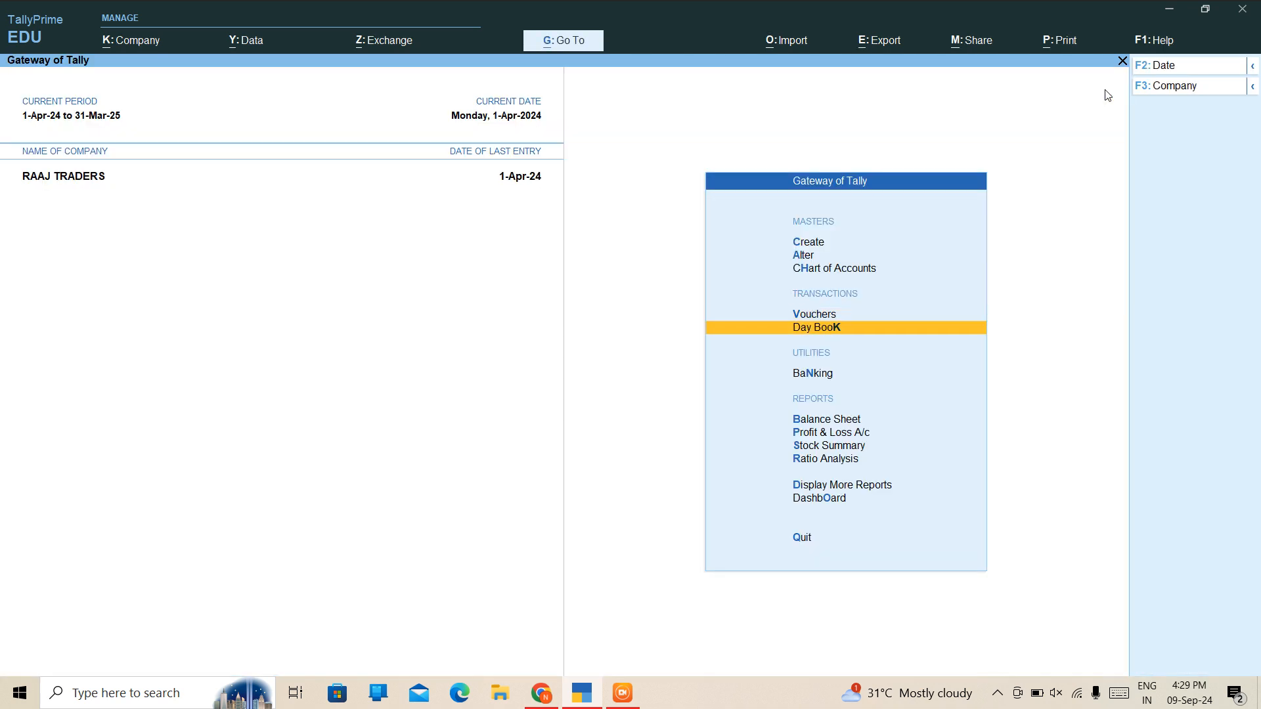
pyautogui.press('Return')
pyautogui.press('Down')
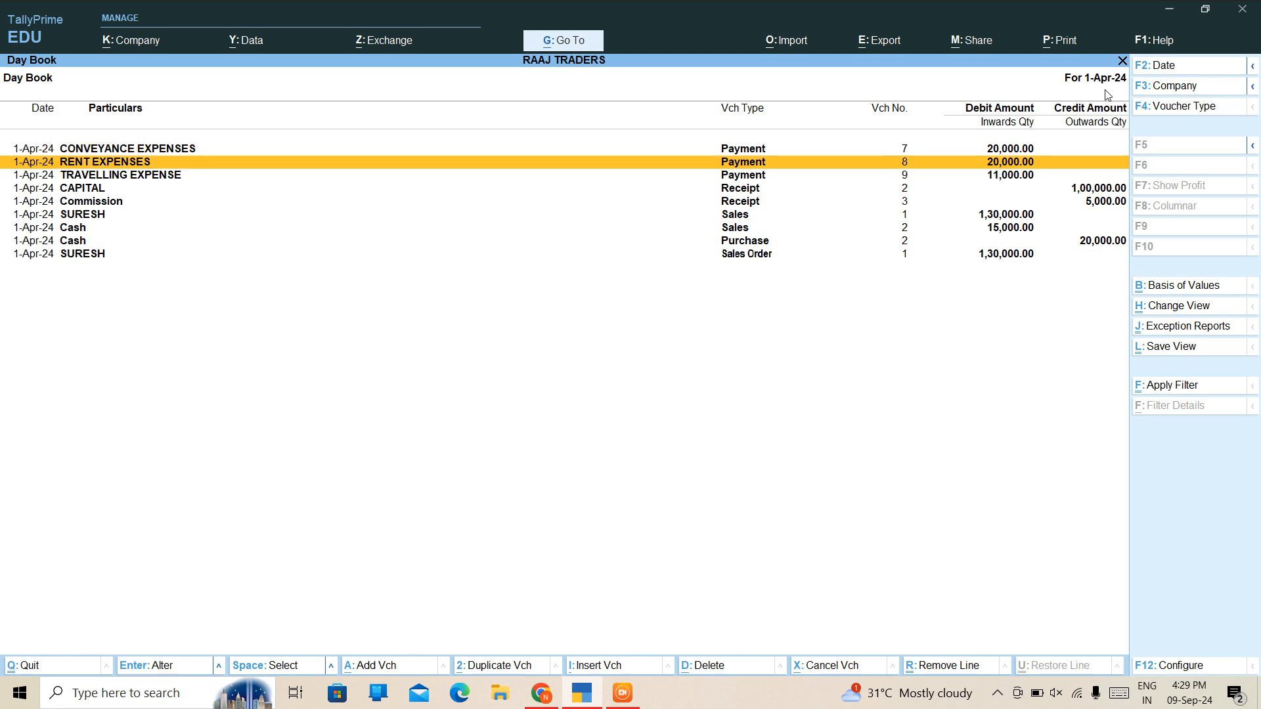
pyautogui.press('Up')
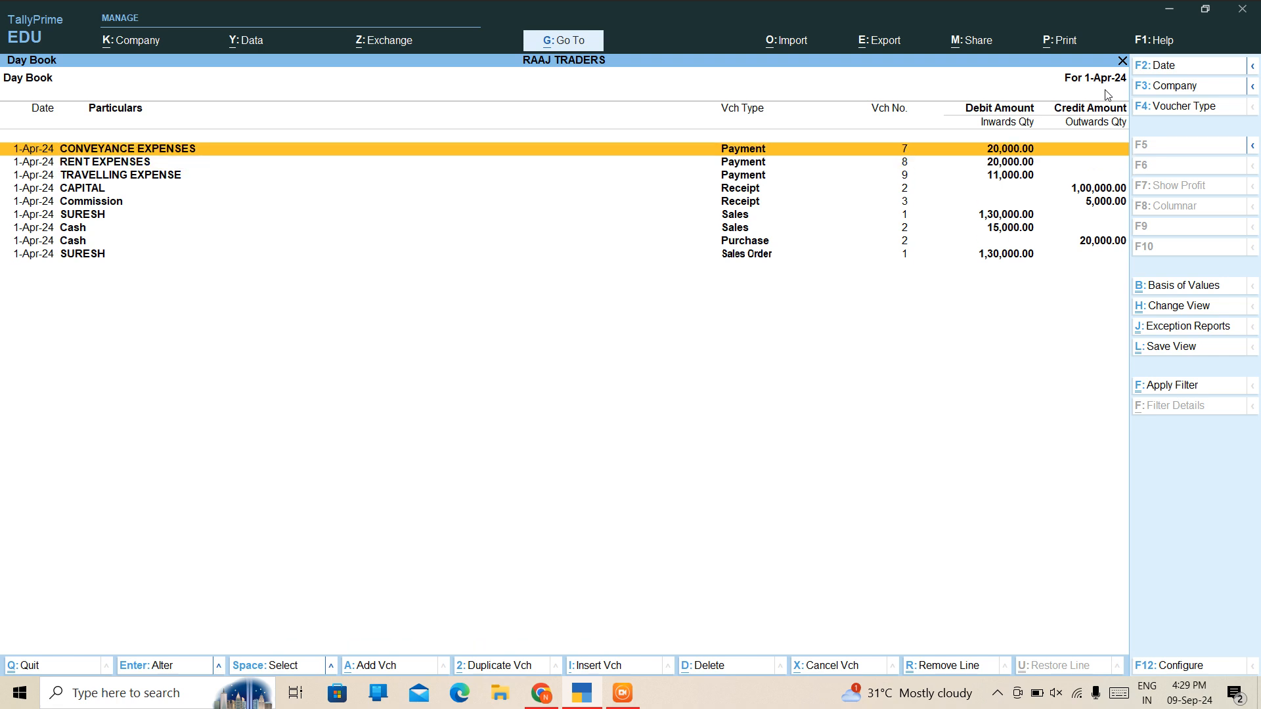
pyautogui.press('Down')
pyautogui.press('Down')
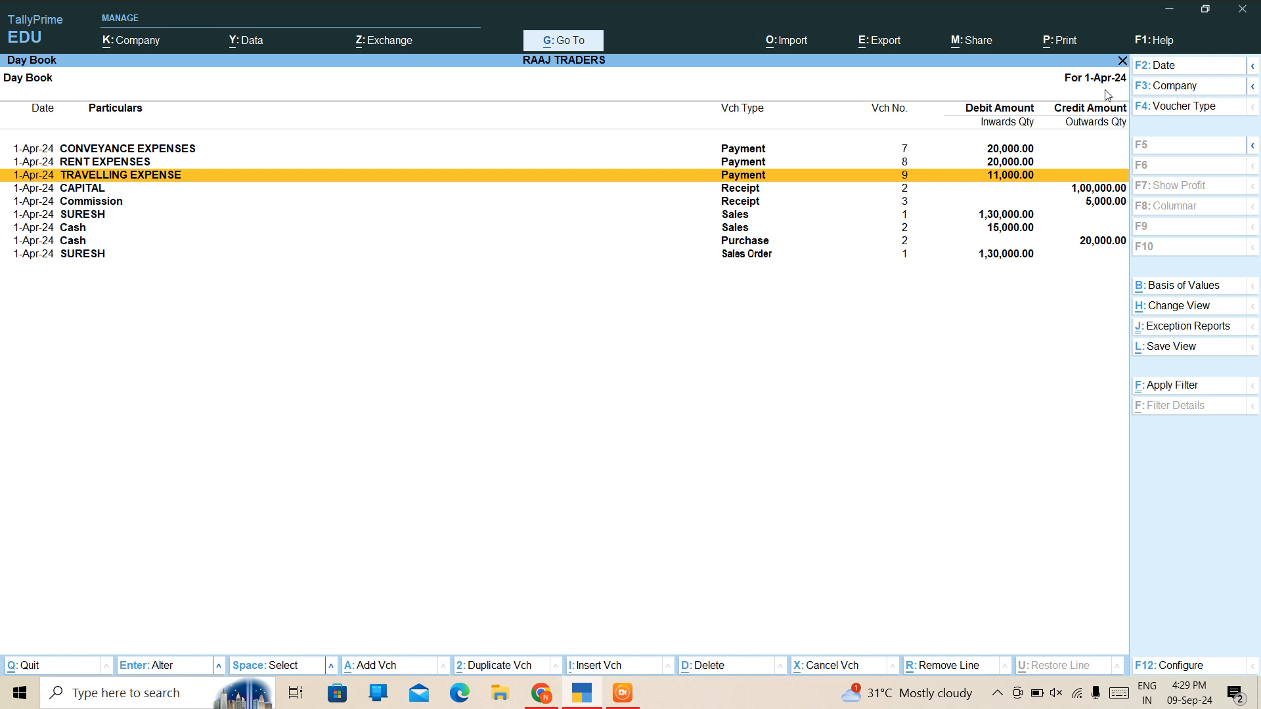
# Step: Return to the Gateway of Tally, open the Profit & Loss A/c, and examine the ledgers under Indirect Expenses
pyautogui.press('Escape')
pyautogui.press('Down')
pyautogui.press('Down')
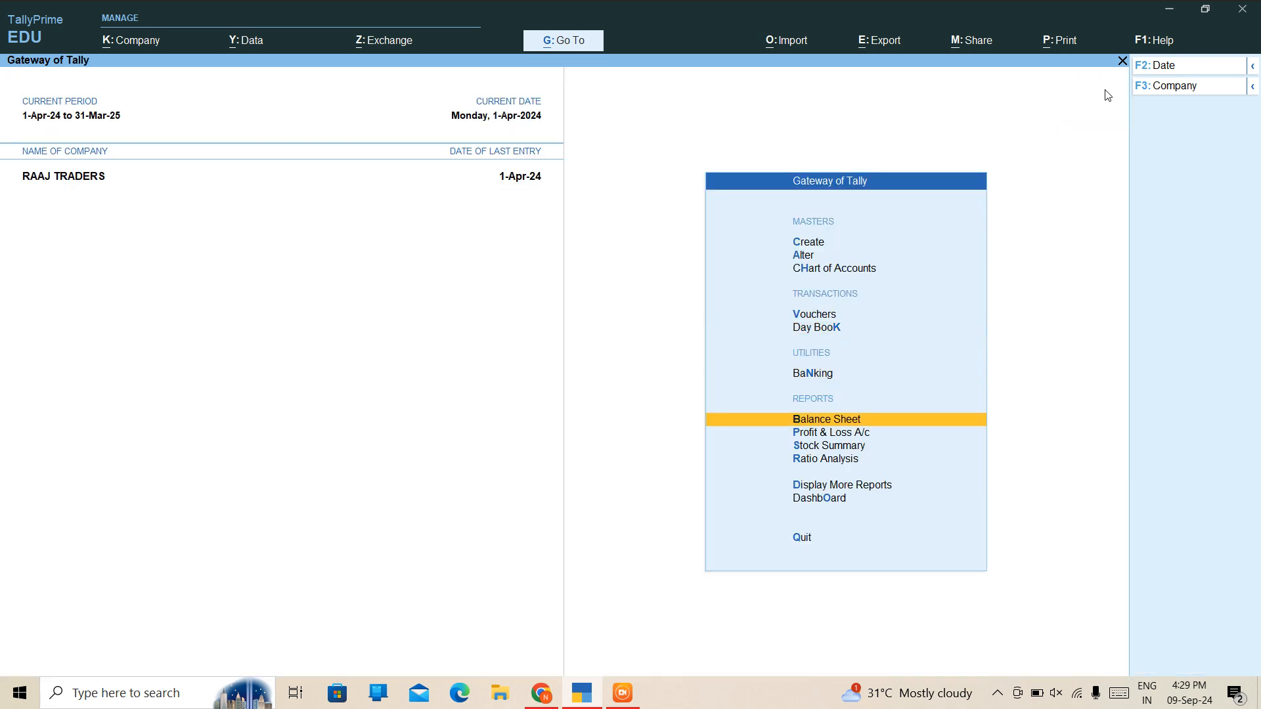
pyautogui.press('Down')
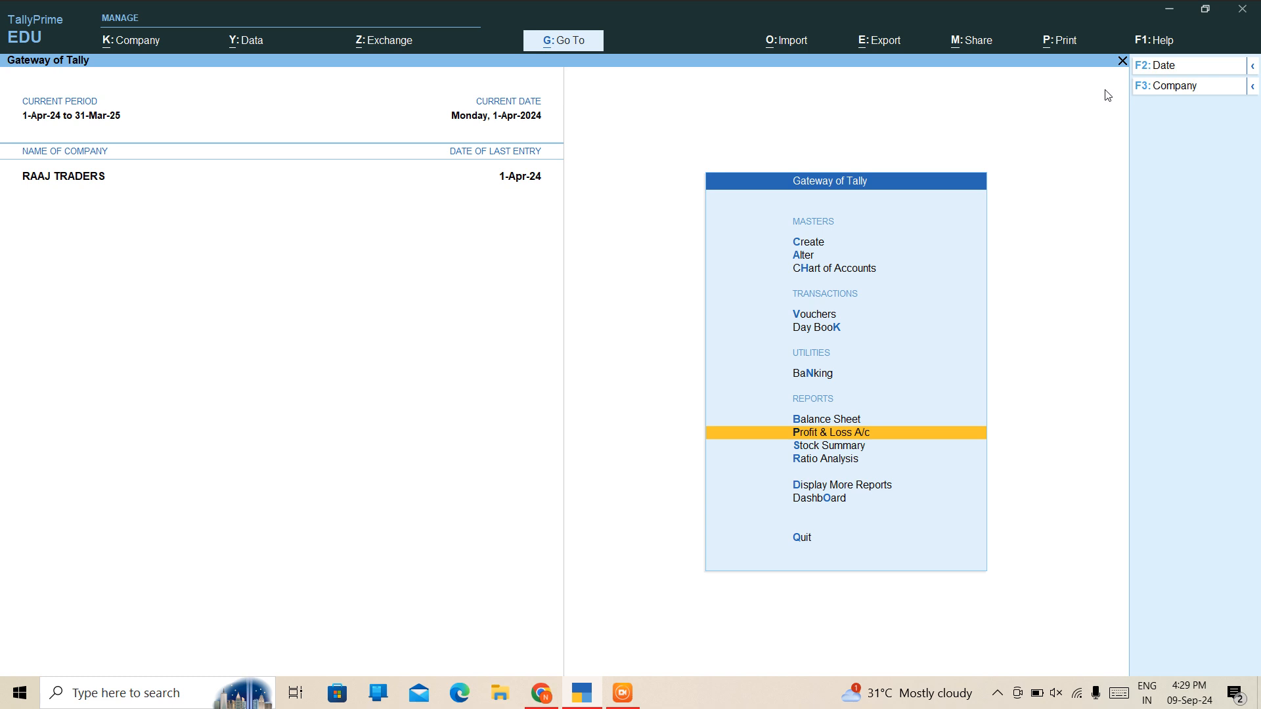
pyautogui.press('Return')
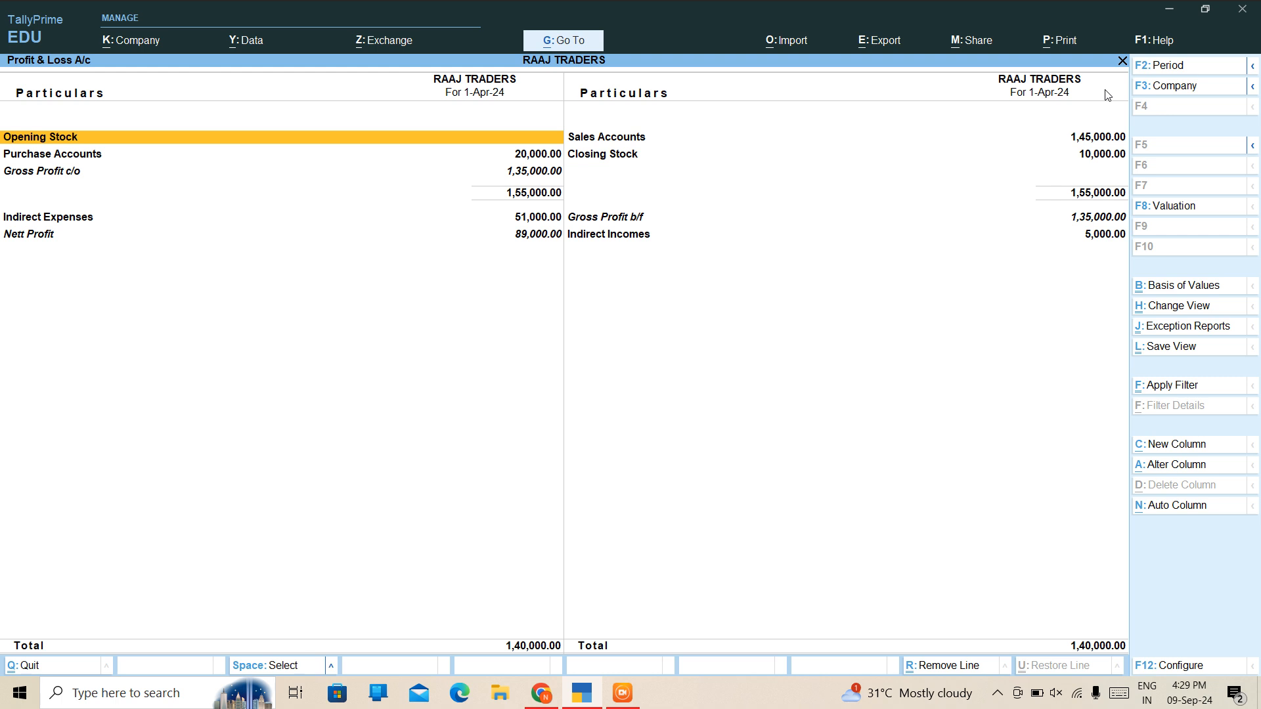
pyautogui.press('Down')
pyautogui.press('Down')
pyautogui.press('Down')
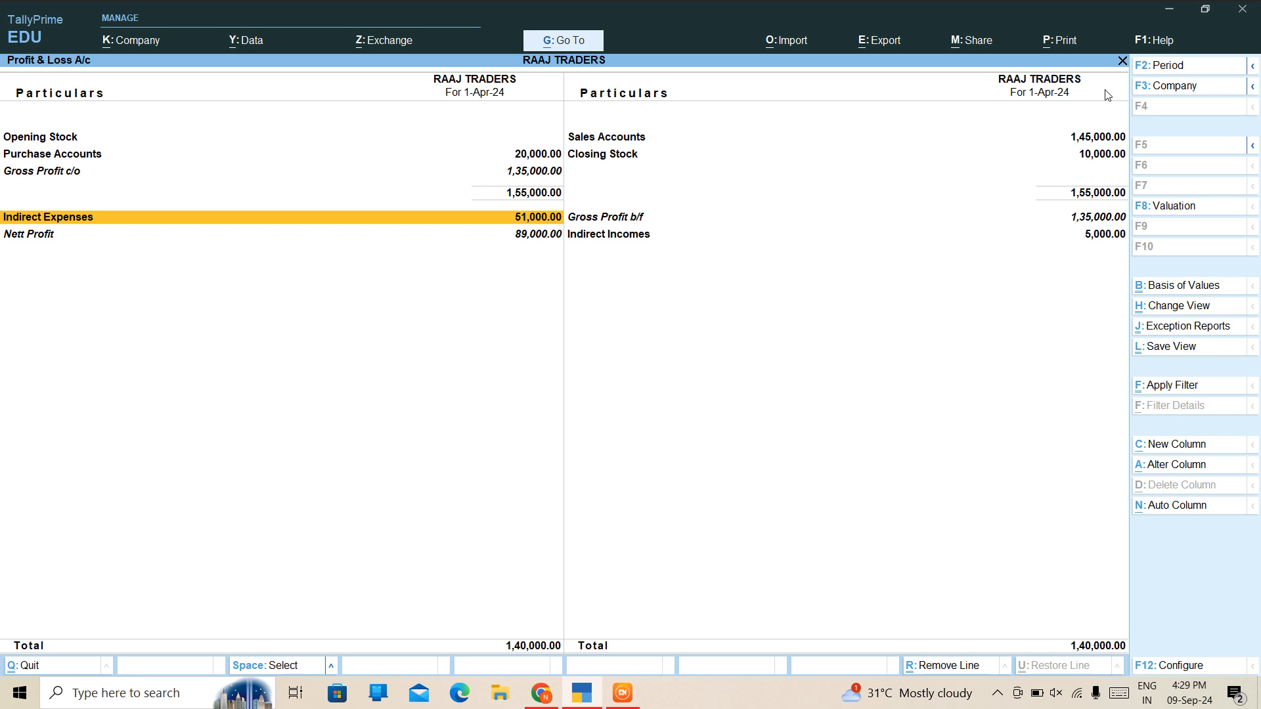
pyautogui.press('Return')
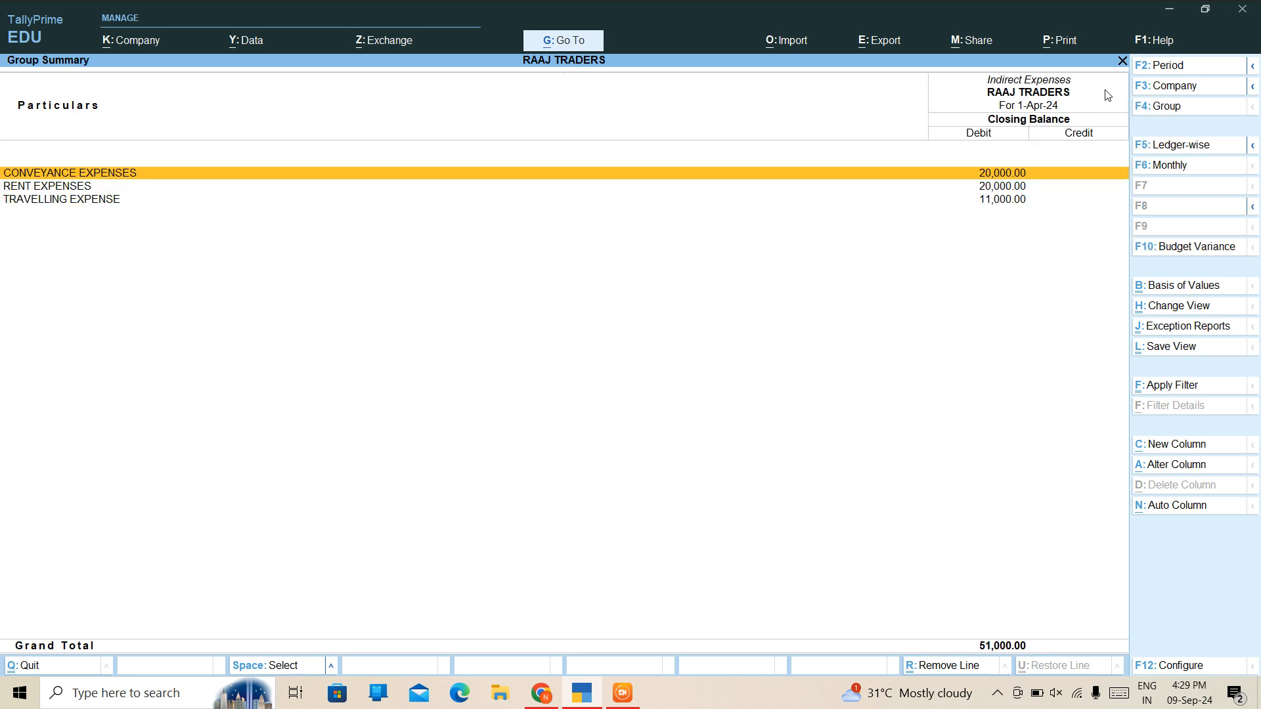
pyautogui.press('Down')
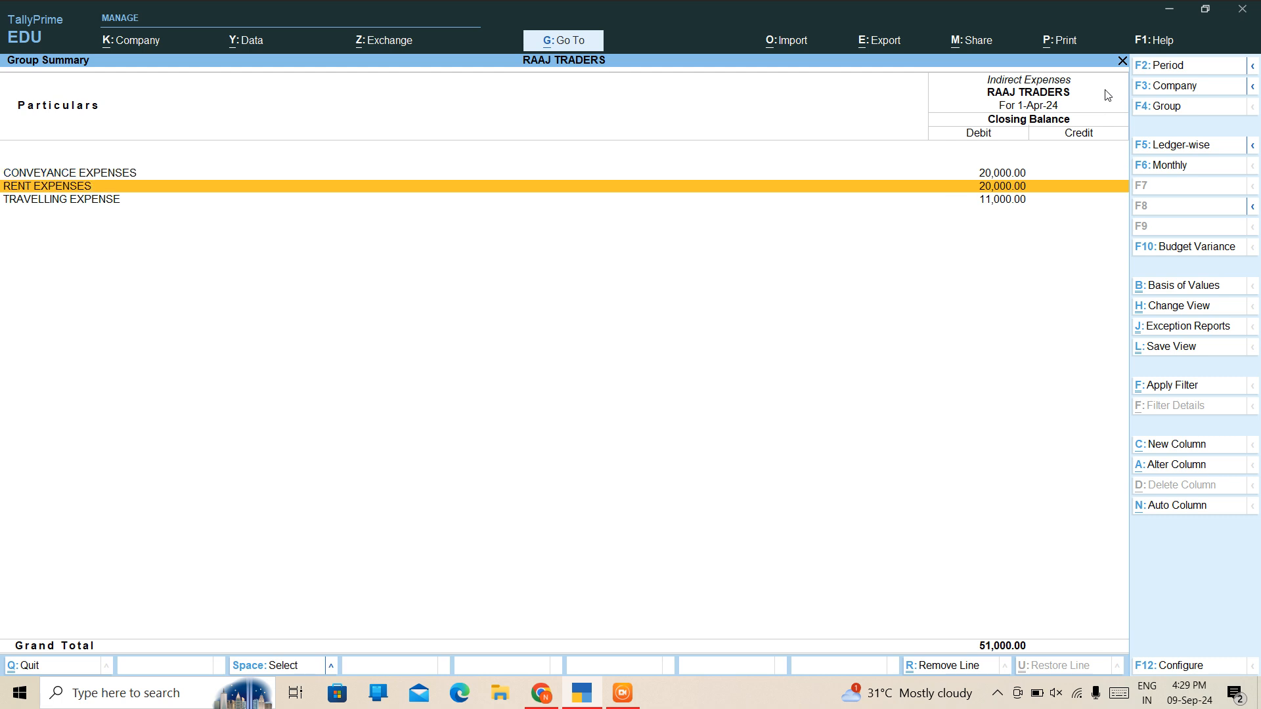
pyautogui.press('Down')
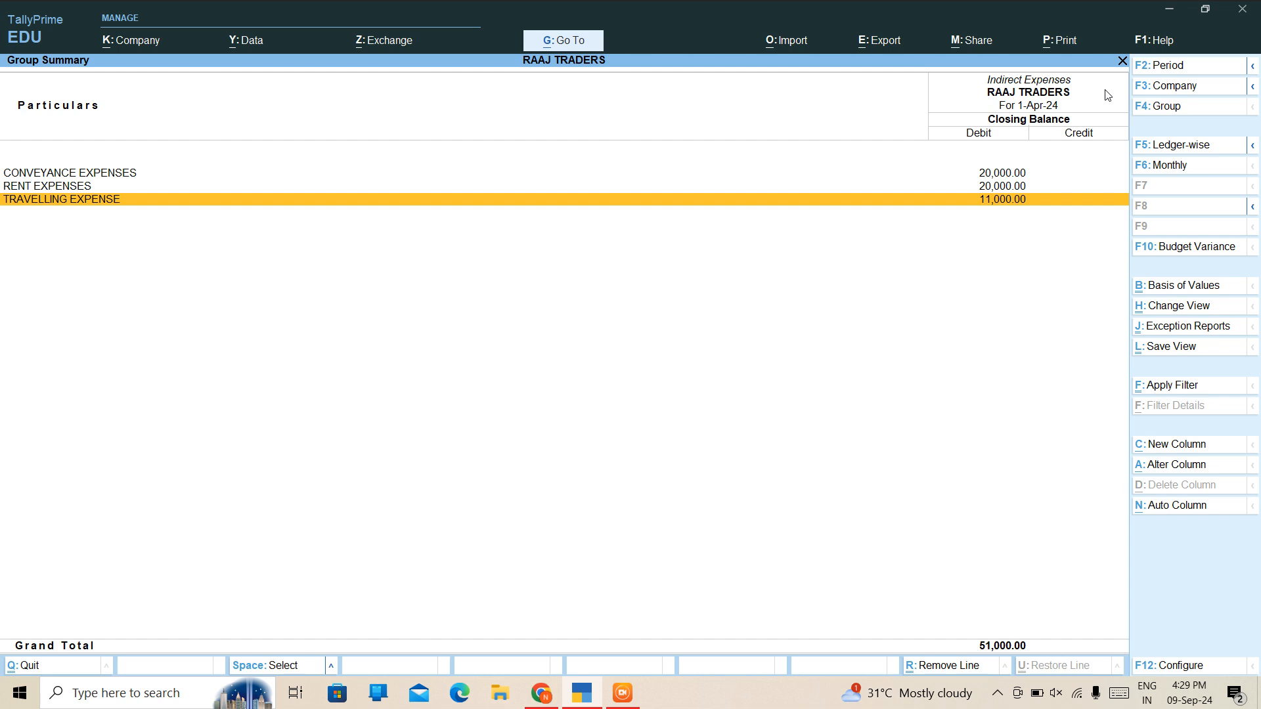
# Step: Drill down from TRAVELLING EXPENSE through April to its payment voucher, and return to the Indirect Expenses group summary
pyautogui.press('Return')
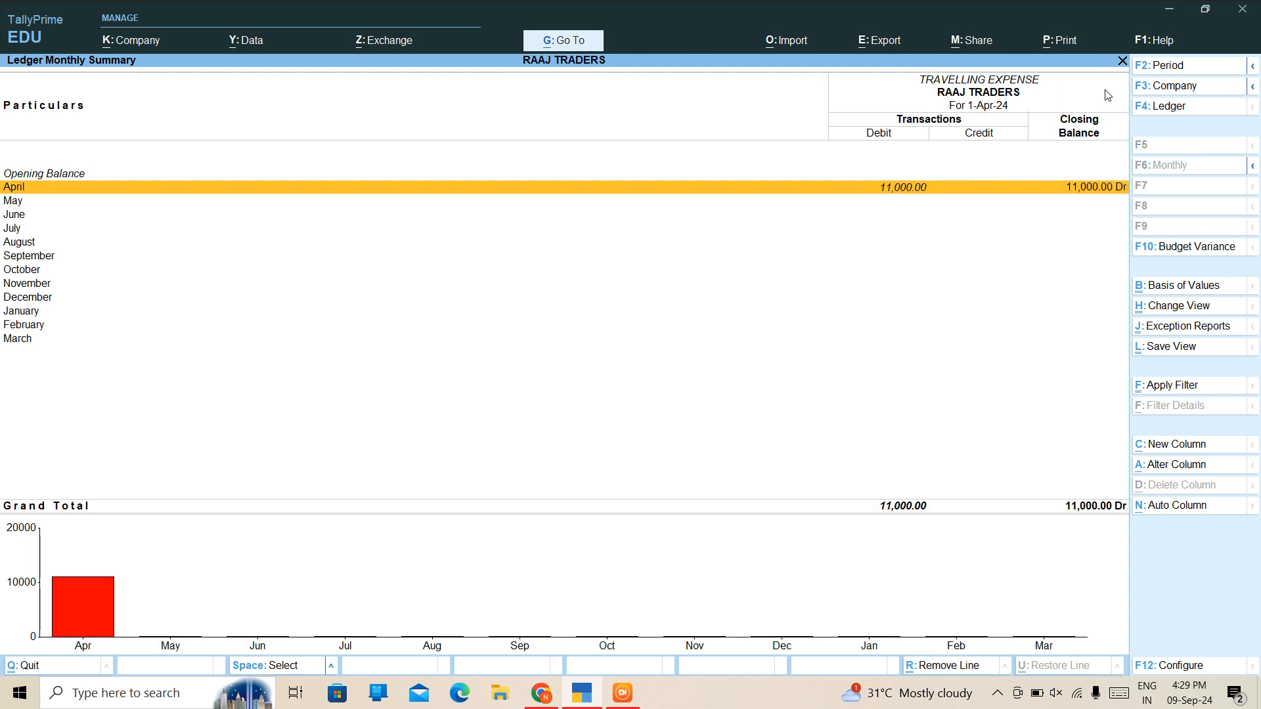
pyautogui.press('Return')
pyautogui.press('Return')
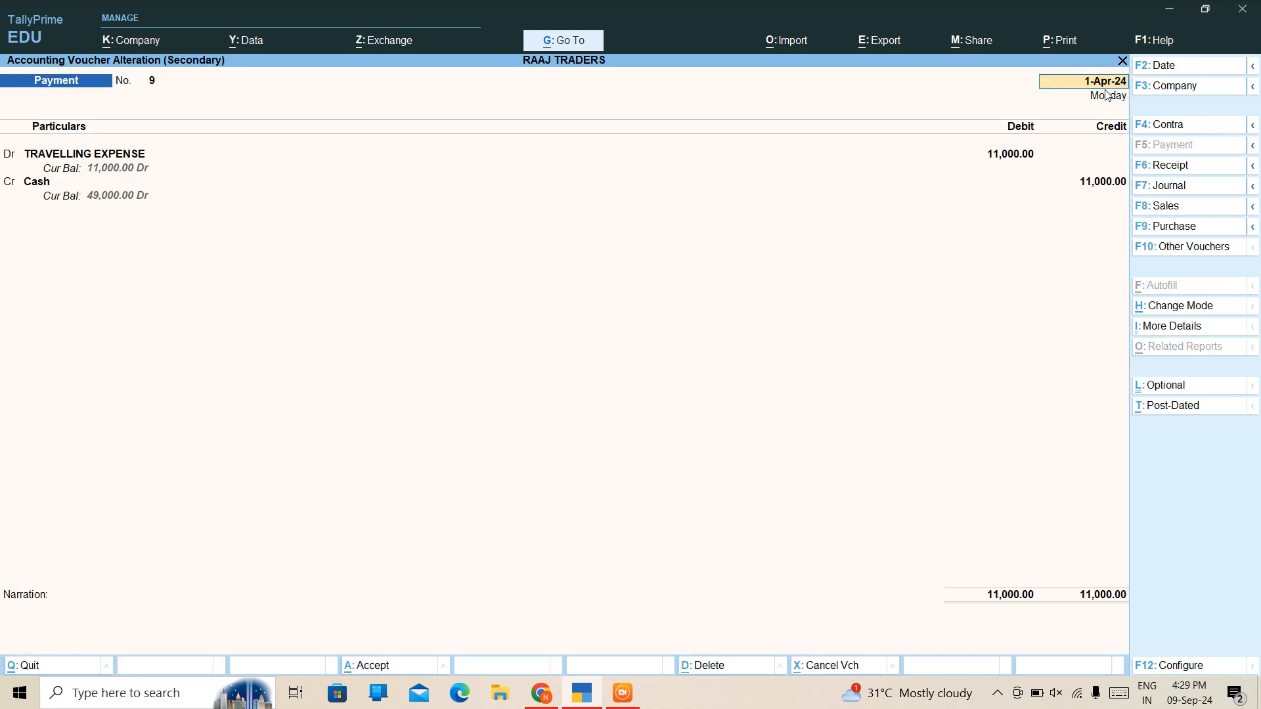
pyautogui.press('Escape')
pyautogui.press('y')
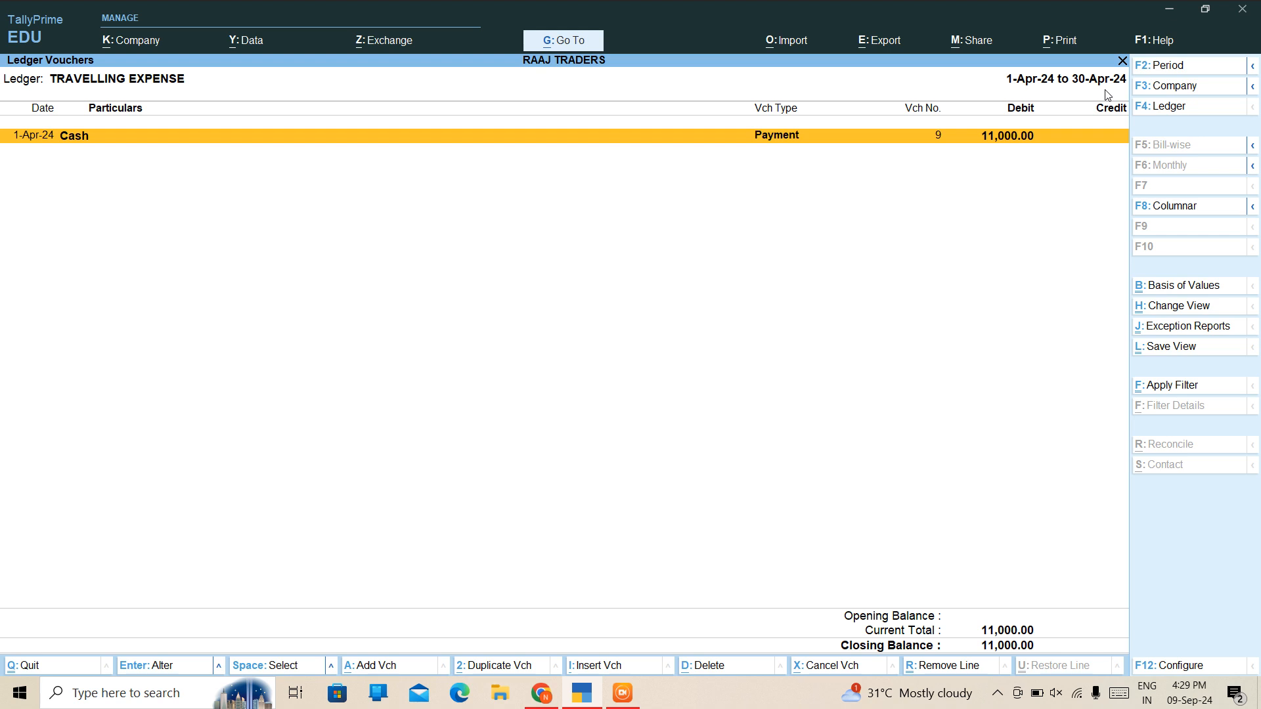
pyautogui.press('Escape')
pyautogui.press('Escape')
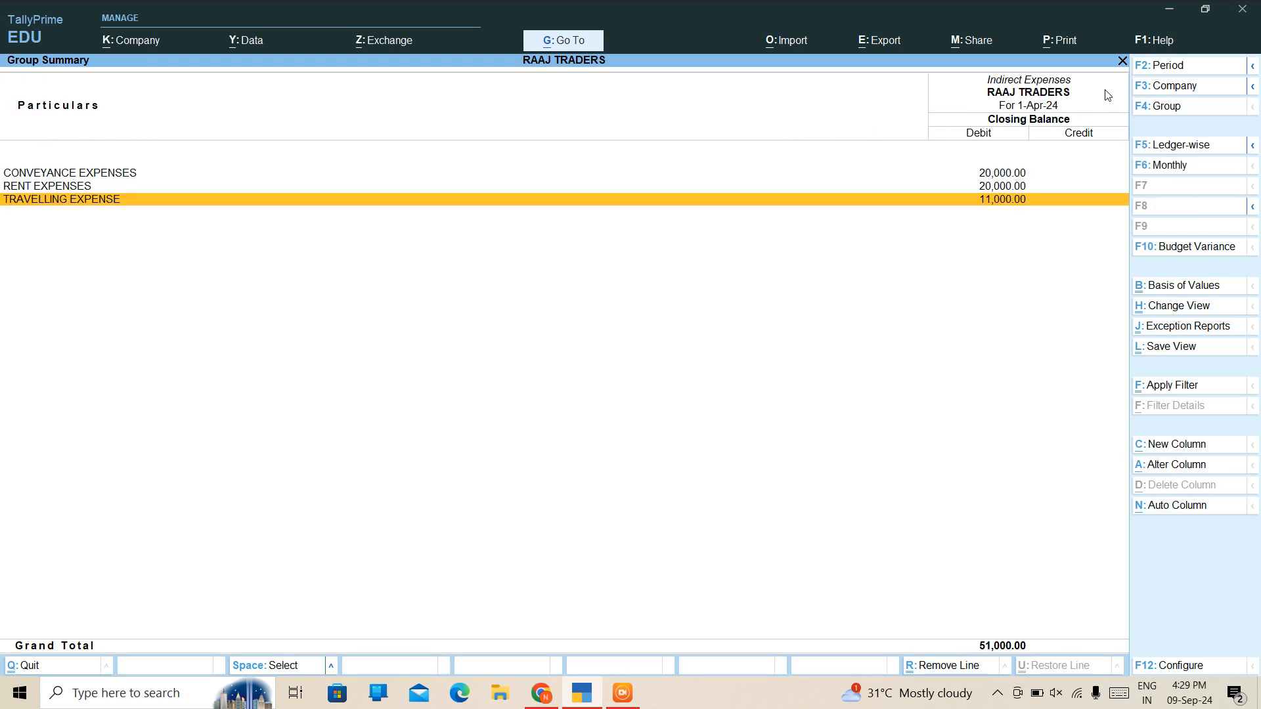
# Step: Display the budget variance of Indirect Expenses against OFFICE BUDGET
pyautogui.press('F10')
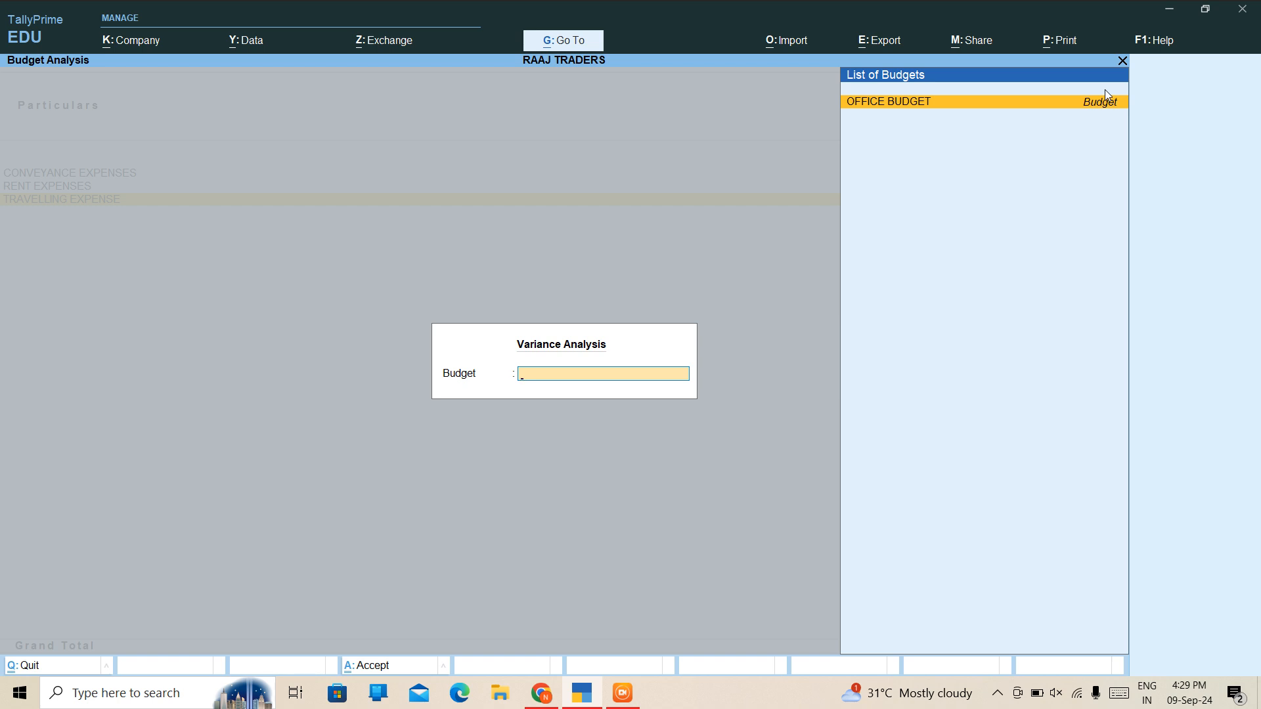
pyautogui.press('Return')
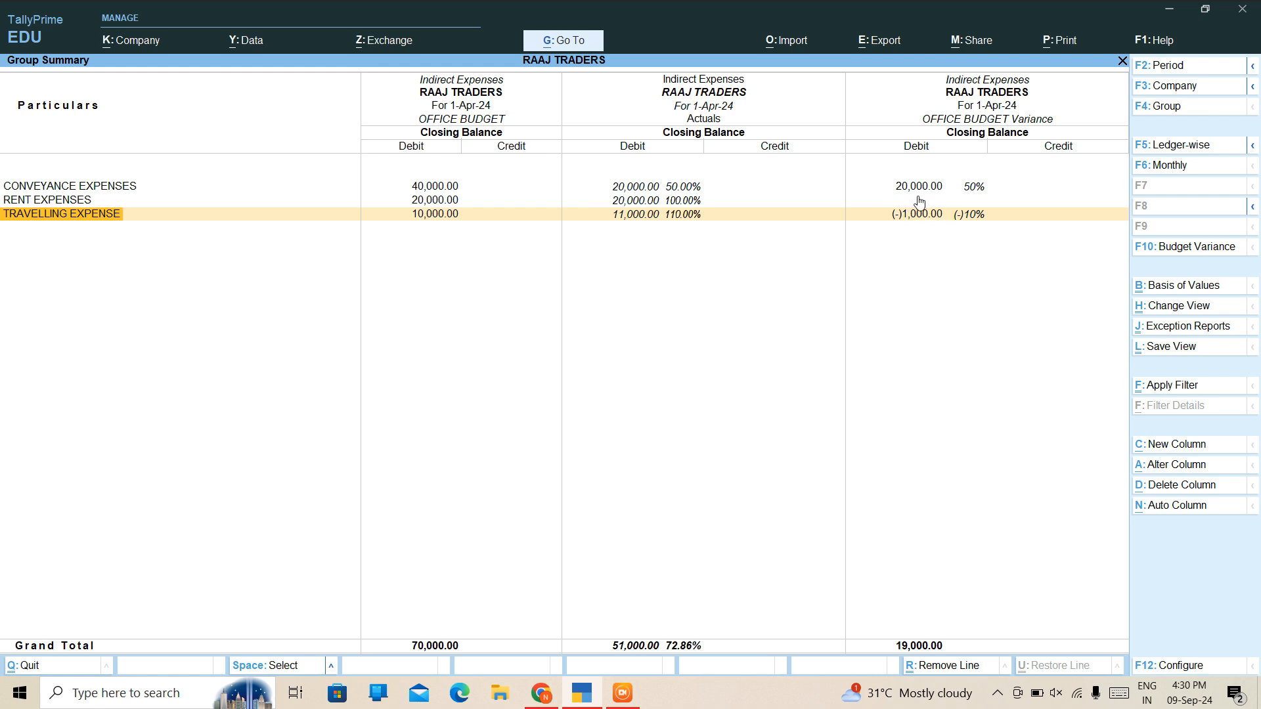
# Step: Compare the budgeted, actual and variance amounts for the conveyance, rent and travelling expense ledgers
pyautogui.press('Up')
pyautogui.press('Up')
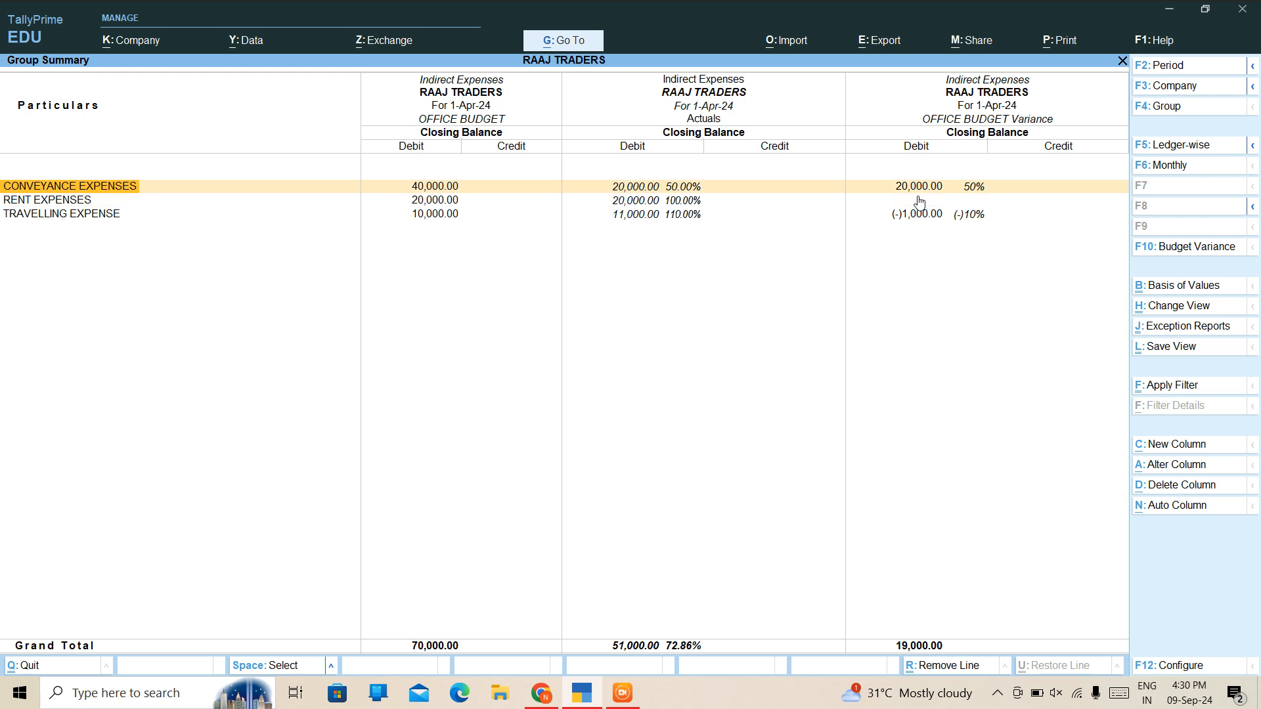
pyautogui.press('Down')
pyautogui.press('Down')
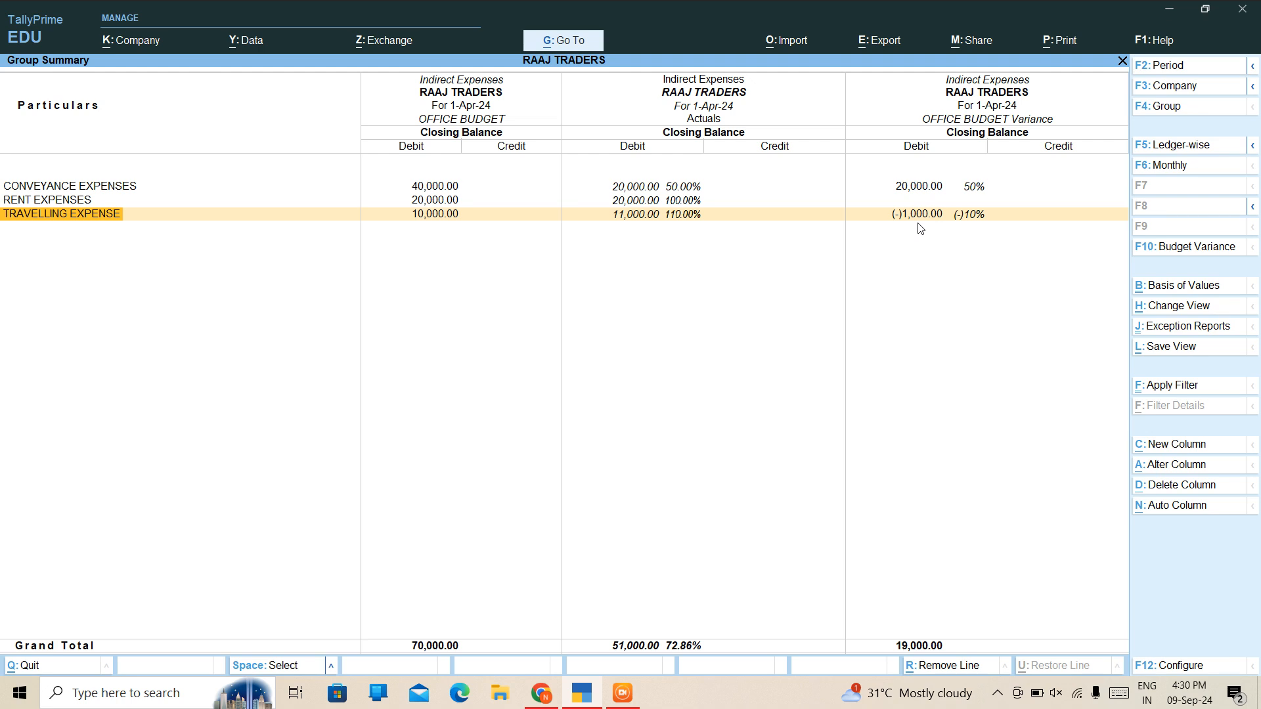
pyautogui.press('Up')
pyautogui.press('Up')
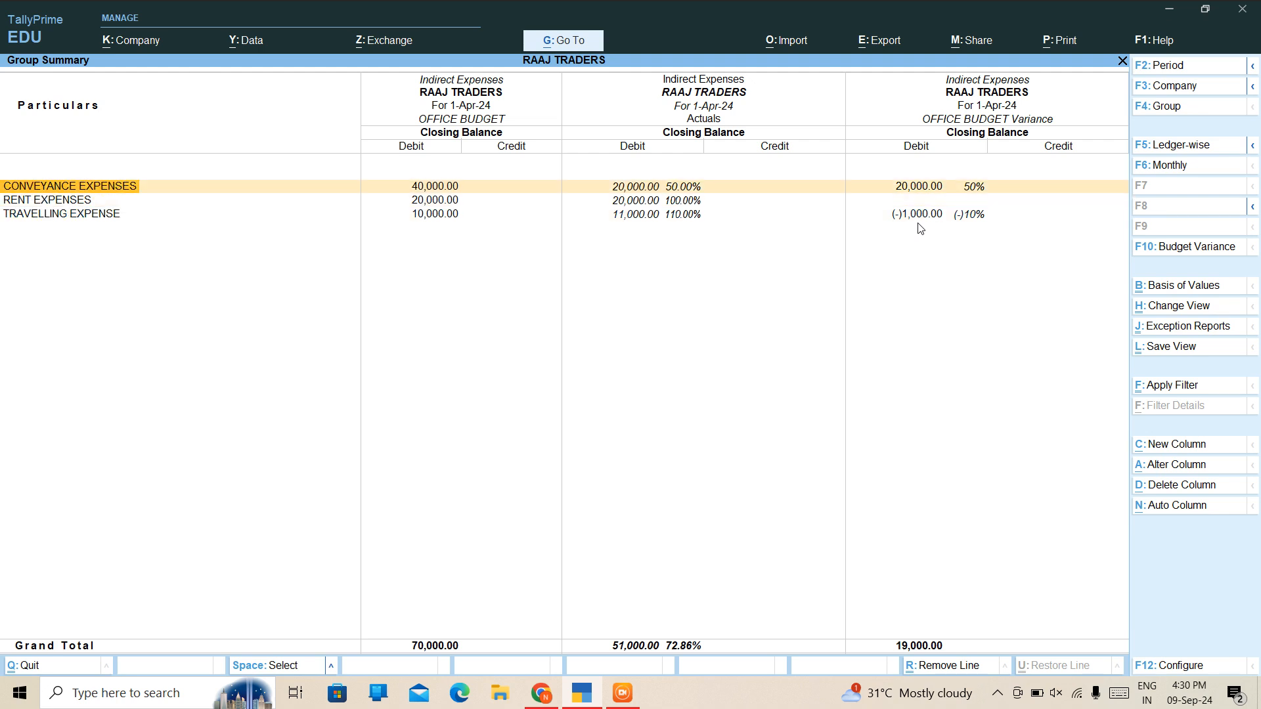
pyautogui.press('Down')
pyautogui.press('Down')
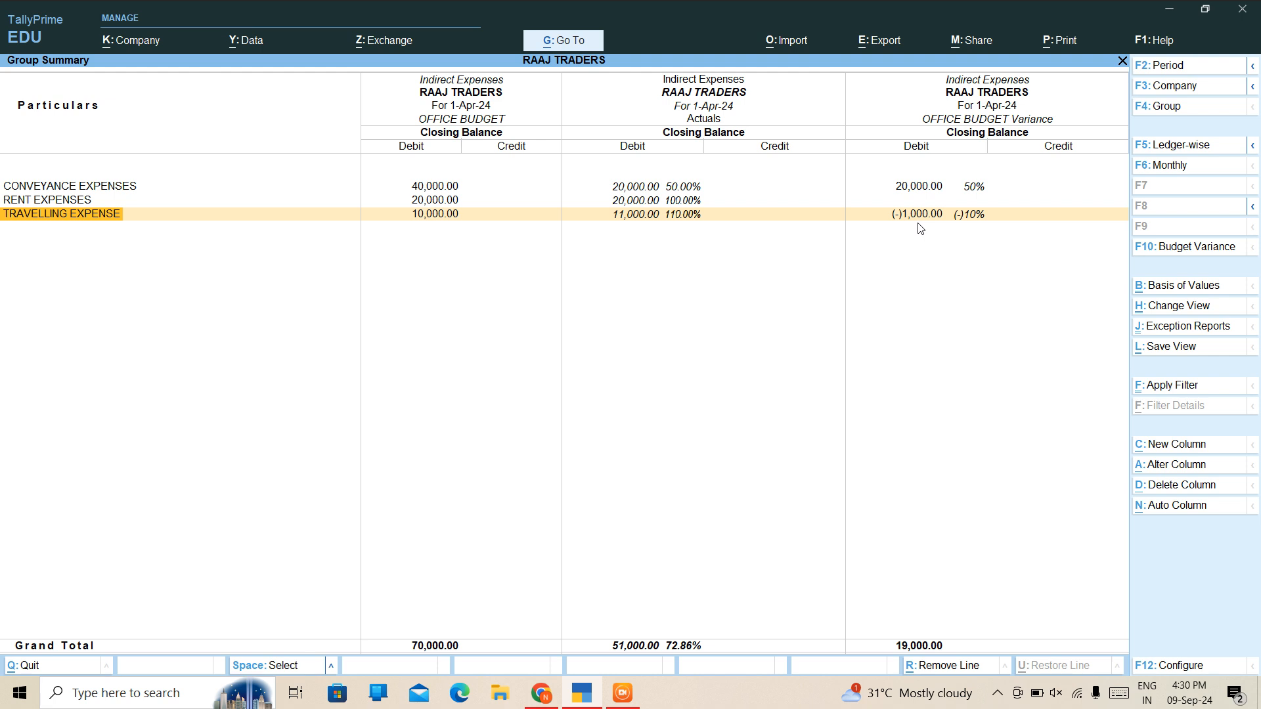
# Step: Return to the Profit & Loss A/c, reopen the Indirect Expenses summary and display its budget variance against OFFICE BUDGET
pyautogui.press('Escape')
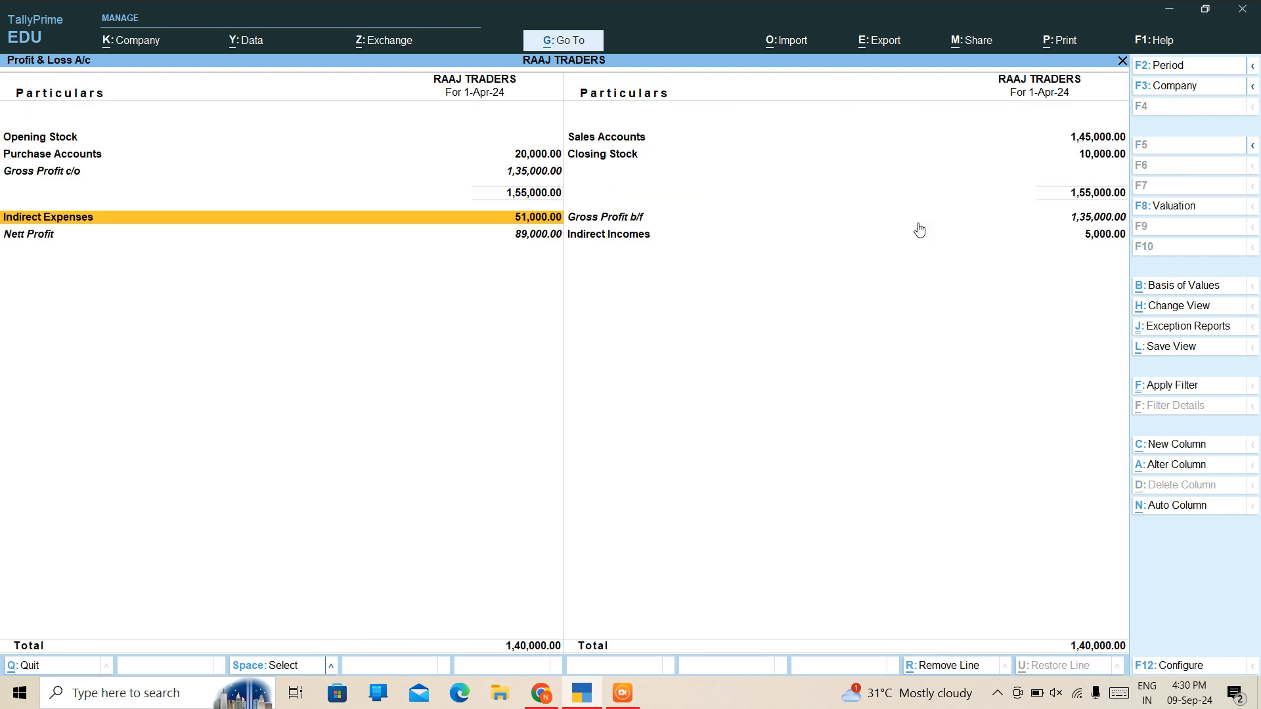
pyautogui.click(222, 217)
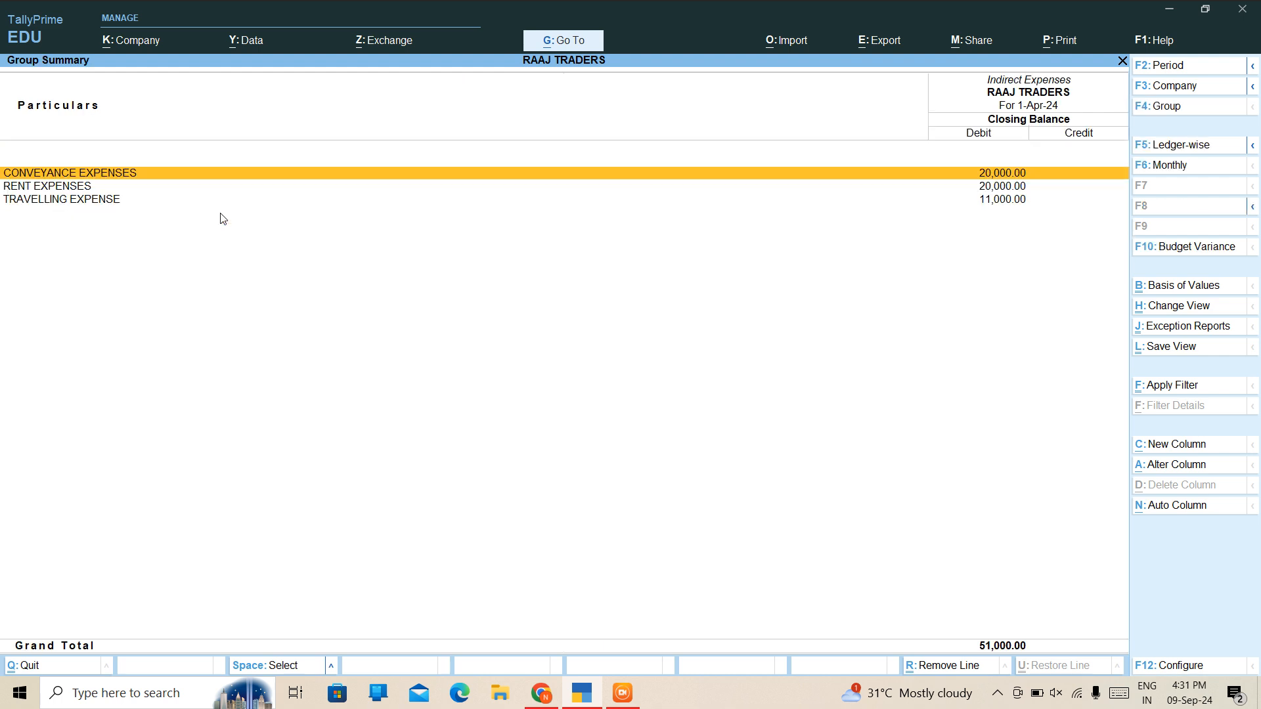
pyautogui.press('F10')
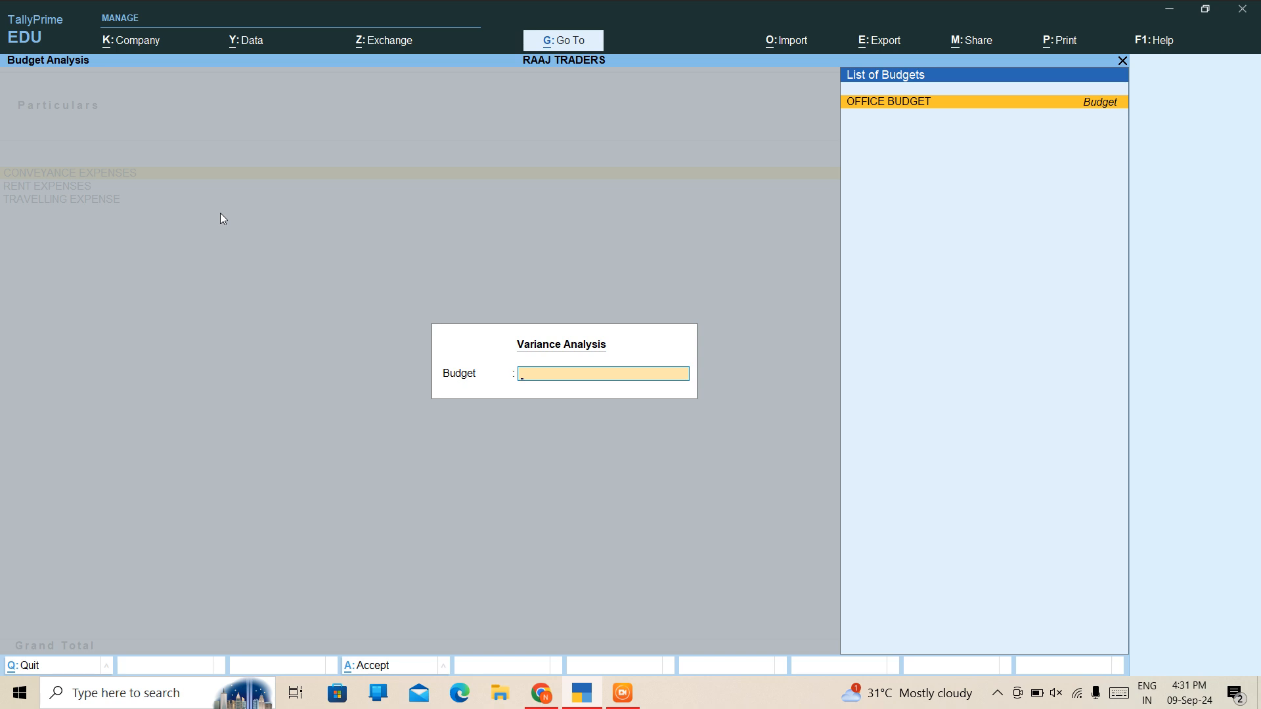
pyautogui.press('Return')
# Step: Drill down from CONVEYANCE EXPENSES through its monthly budget comparison to the April vouchers, and return to the Gateway of Tally
pyautogui.press('Return')
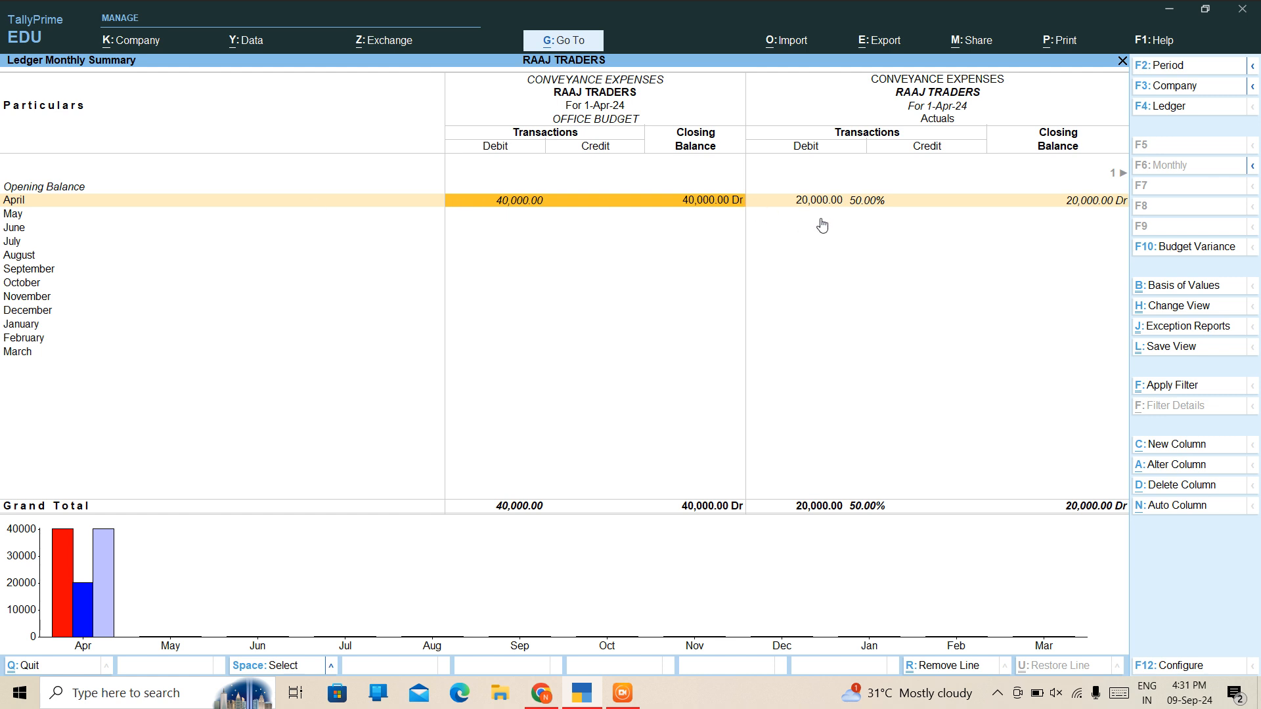
pyautogui.doubleClick(915, 200)
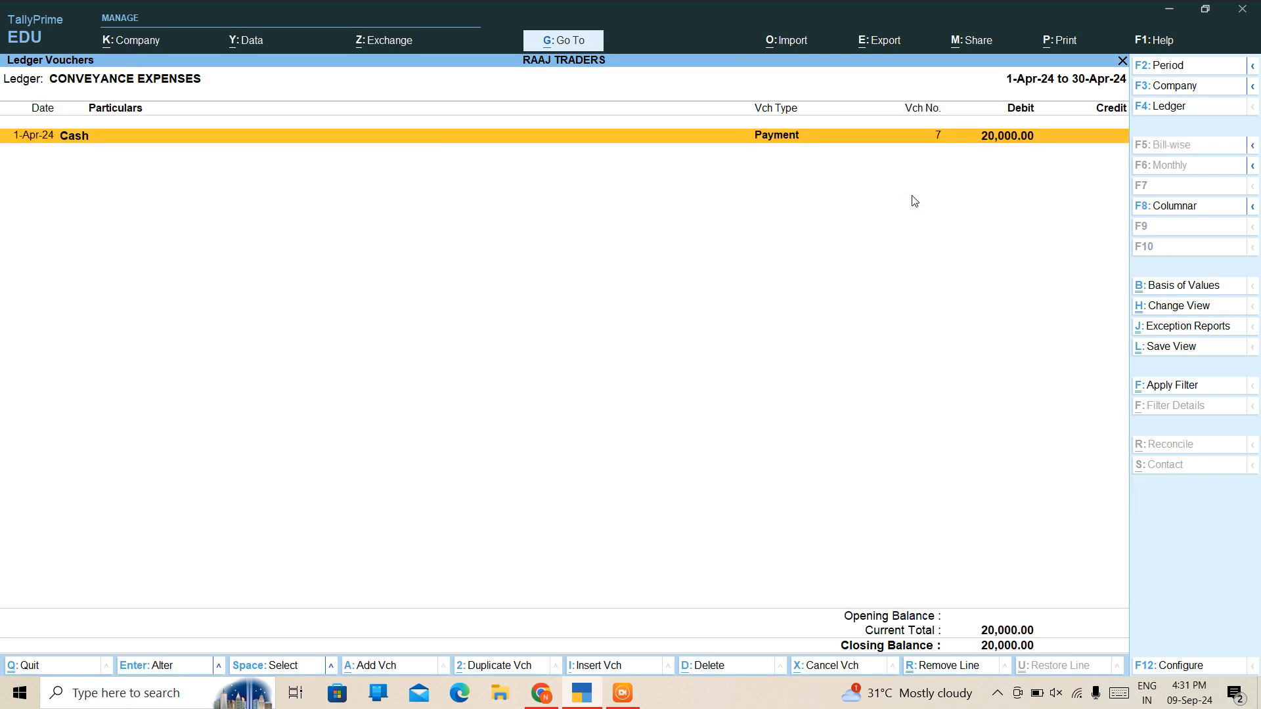
pyautogui.press('Escape')
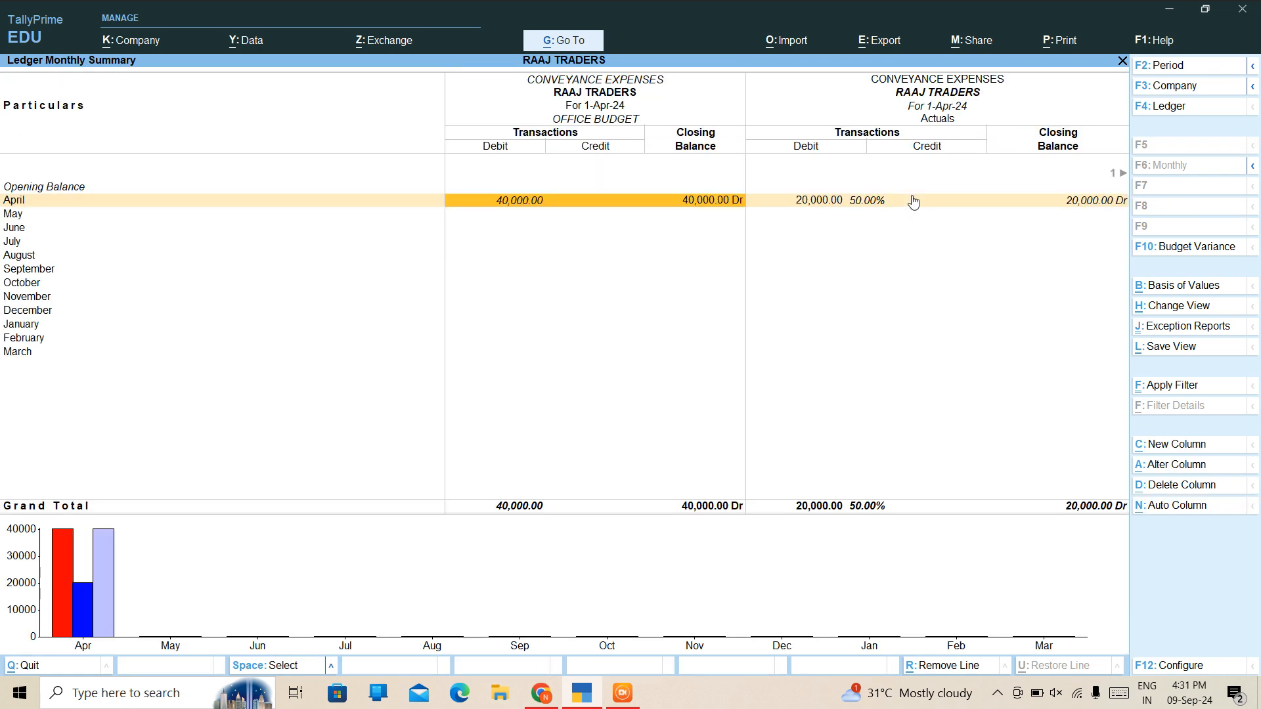
pyautogui.press('Escape')
pyautogui.press('Escape')
pyautogui.press('Escape')
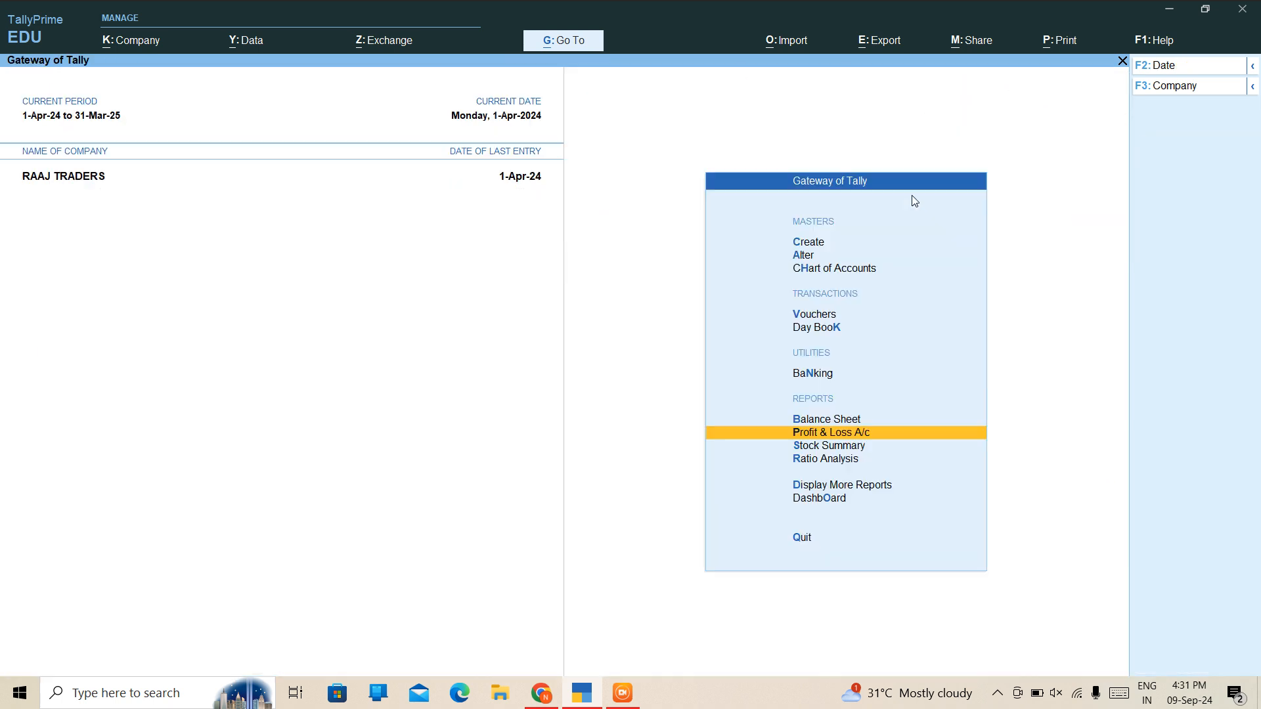